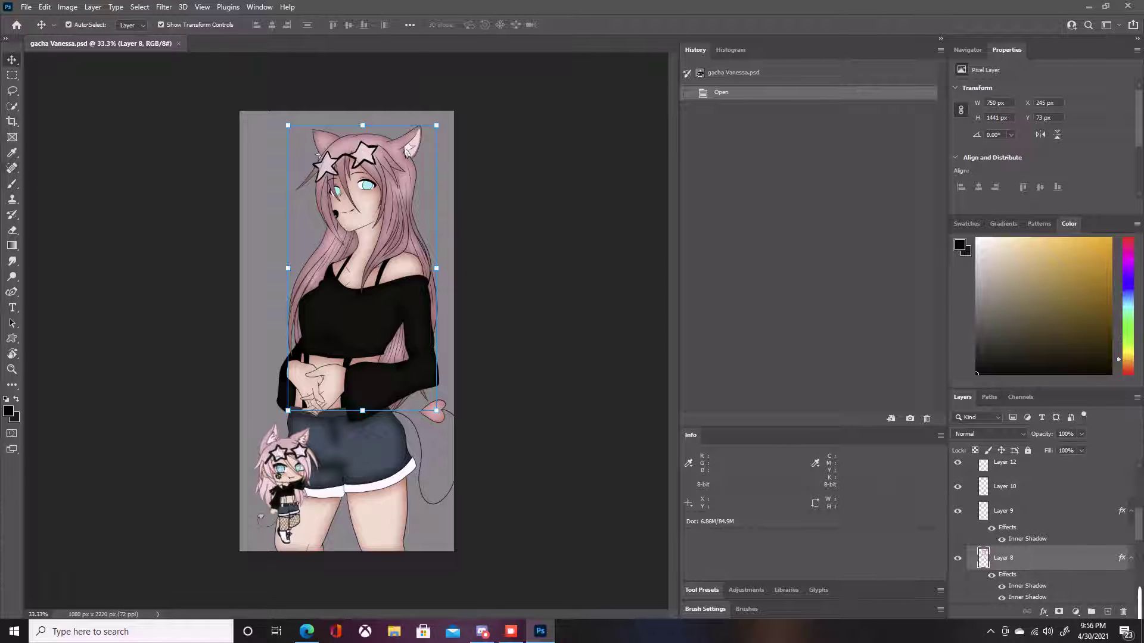
- Set the brush size to 9 px
key(b)
click(86, 25)
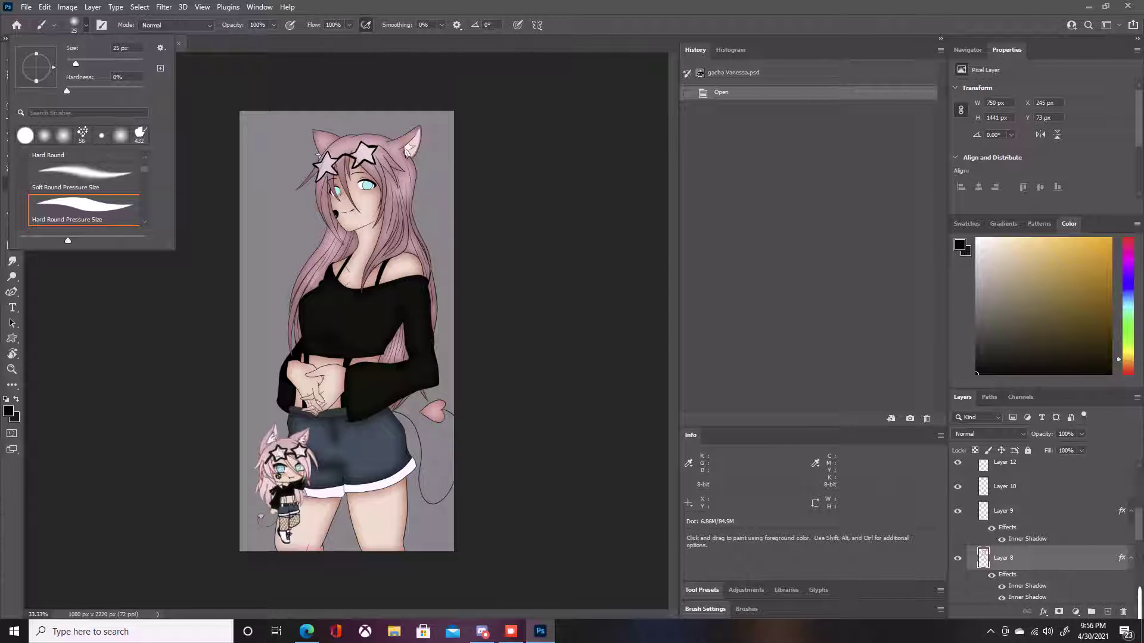
text(9)
key(Return)
- Select all parts of the large character's pink hair on Layer 8 with the Magic Wand, adding each section to the selection
key(w)
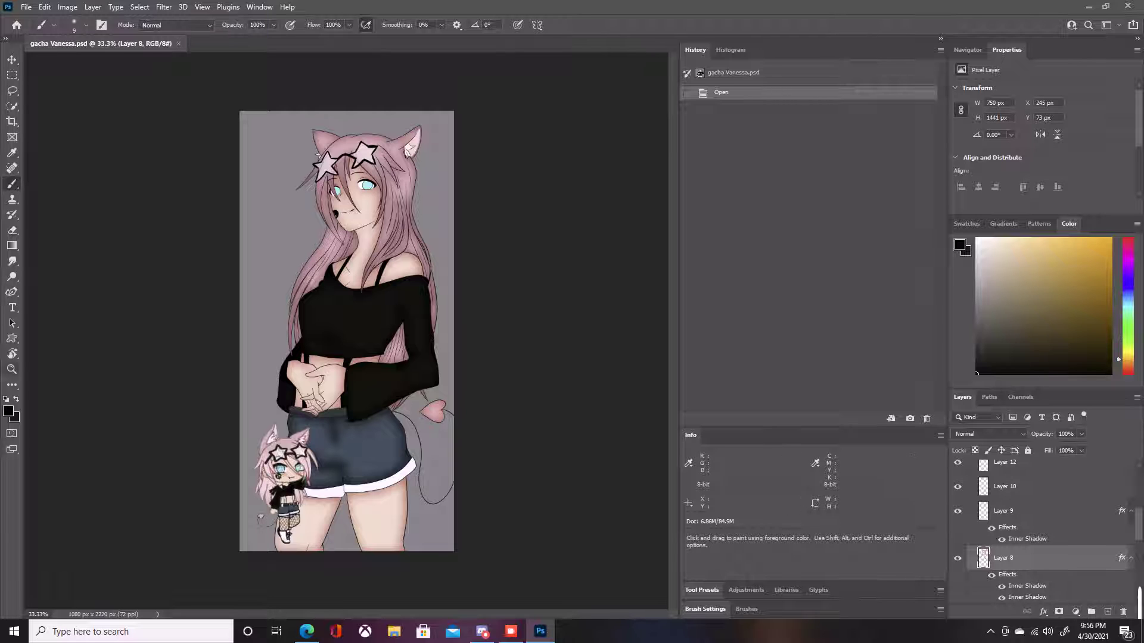
key(shift)
shift+click(368, 186)
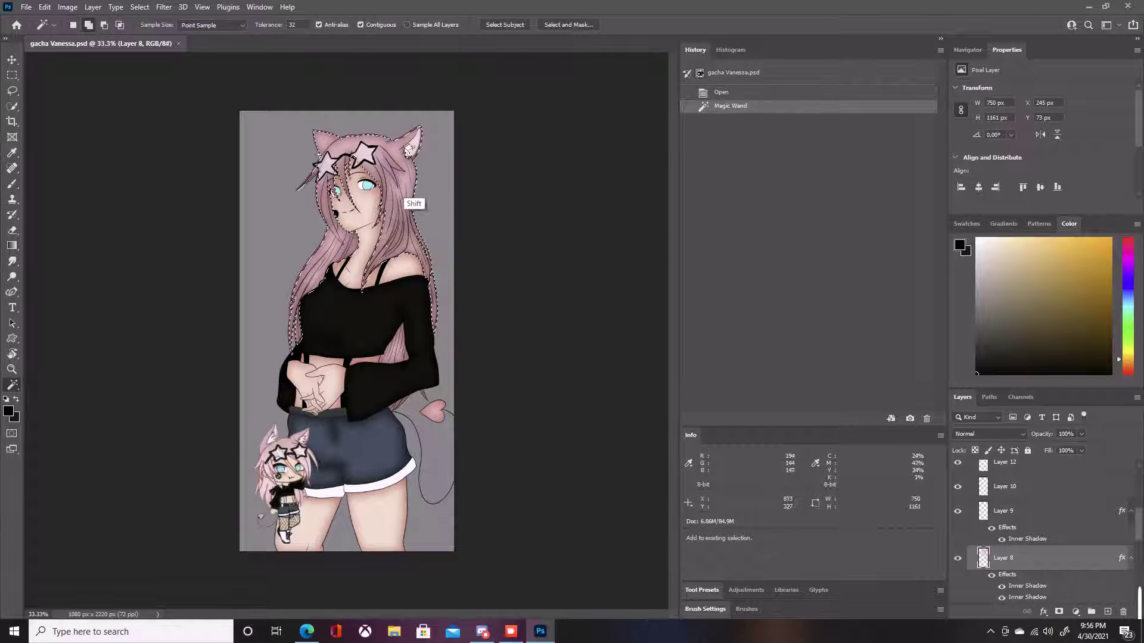
shift+click(388, 366)
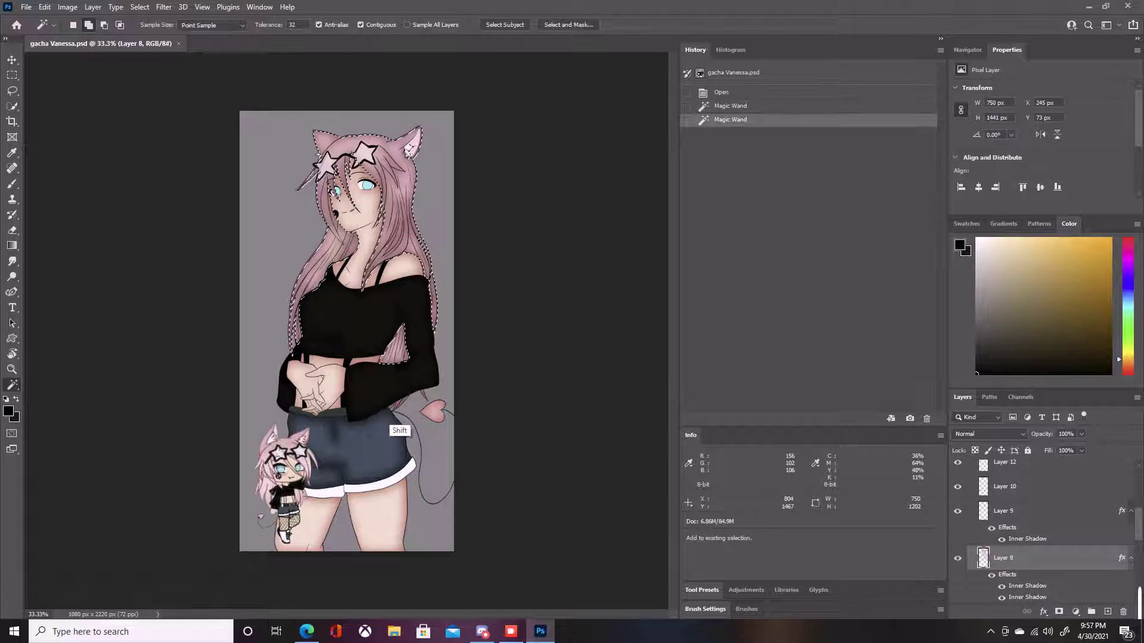
shift+click(386, 438)
shift+click(396, 443)
shift+click(422, 392)
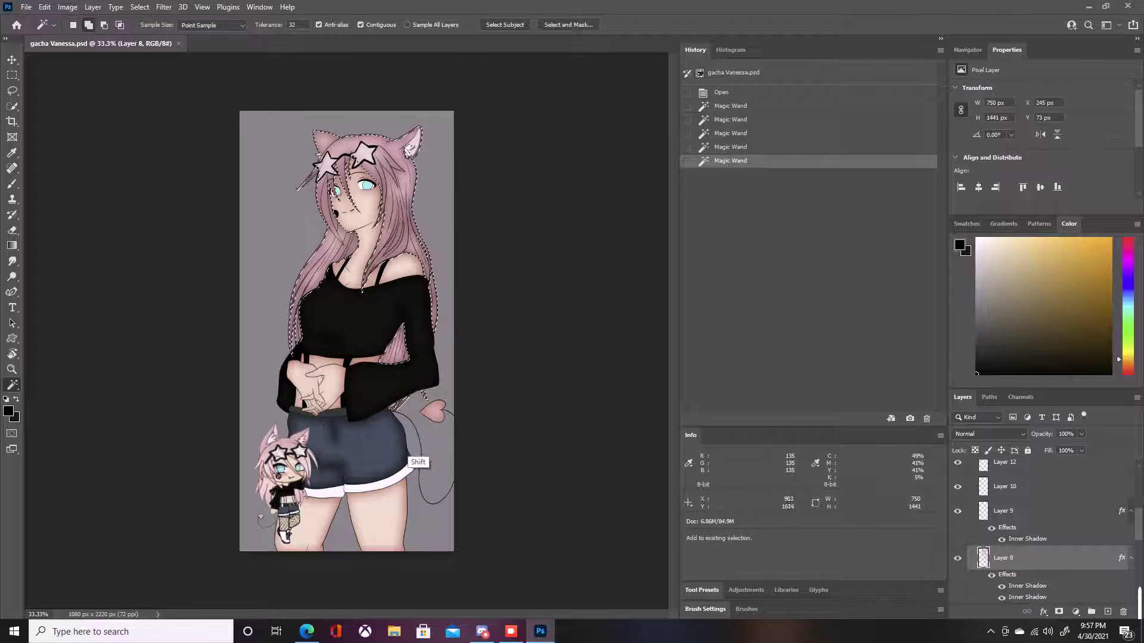
- Sample the pink hair colour near the fringe and shift the foreground colour to a more saturated reddish pink
key(z)
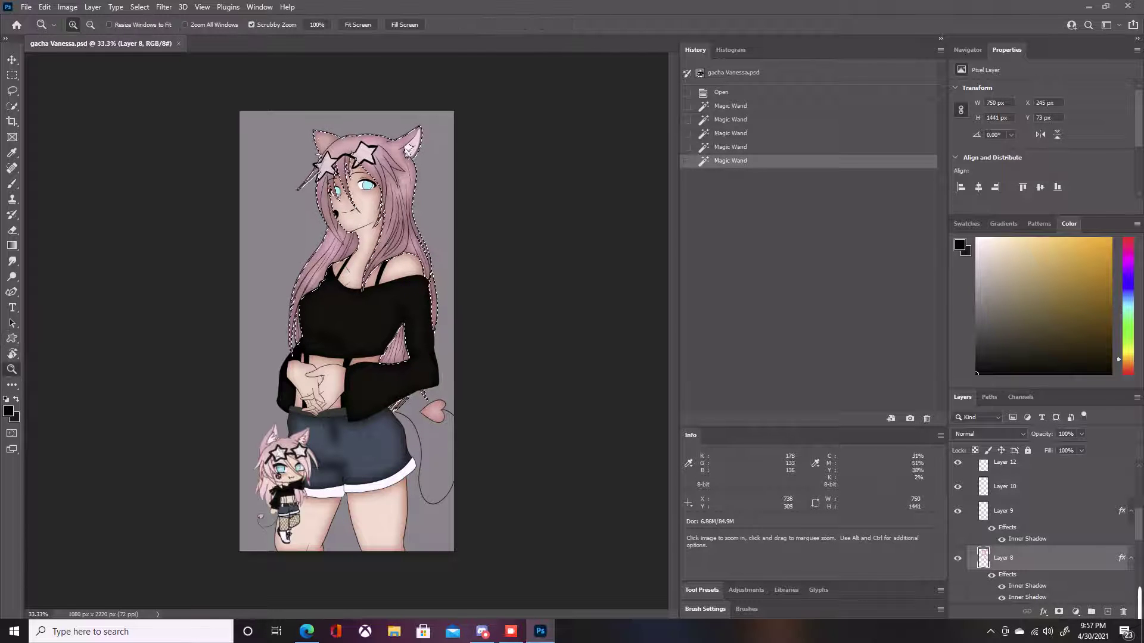
drag(374, 174, 405, 159)
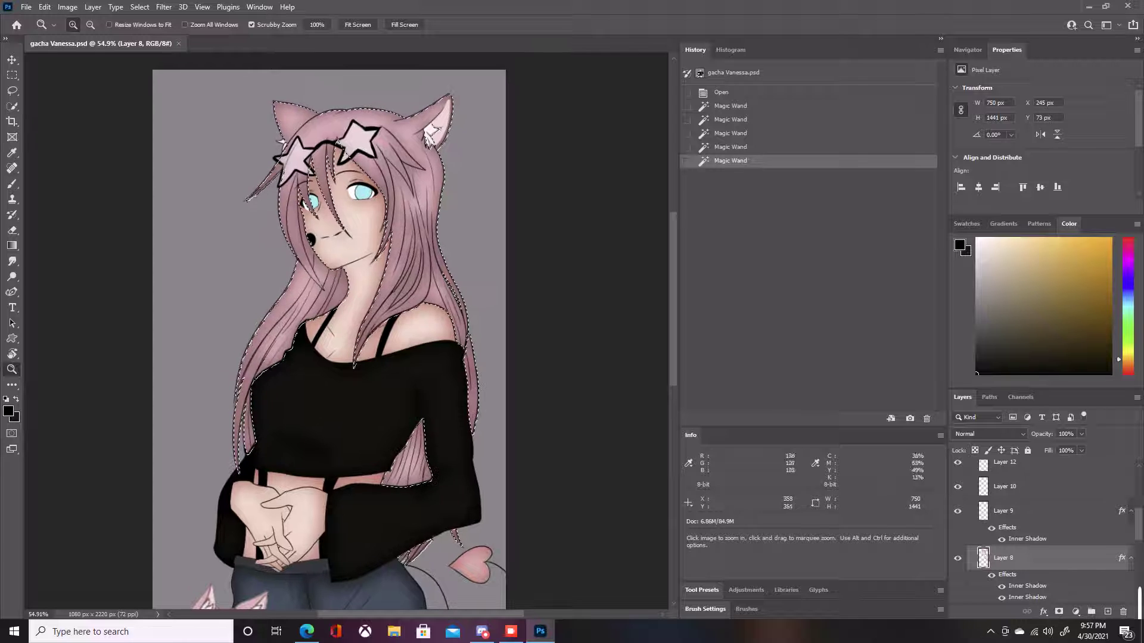
key(i)
click(334, 127)
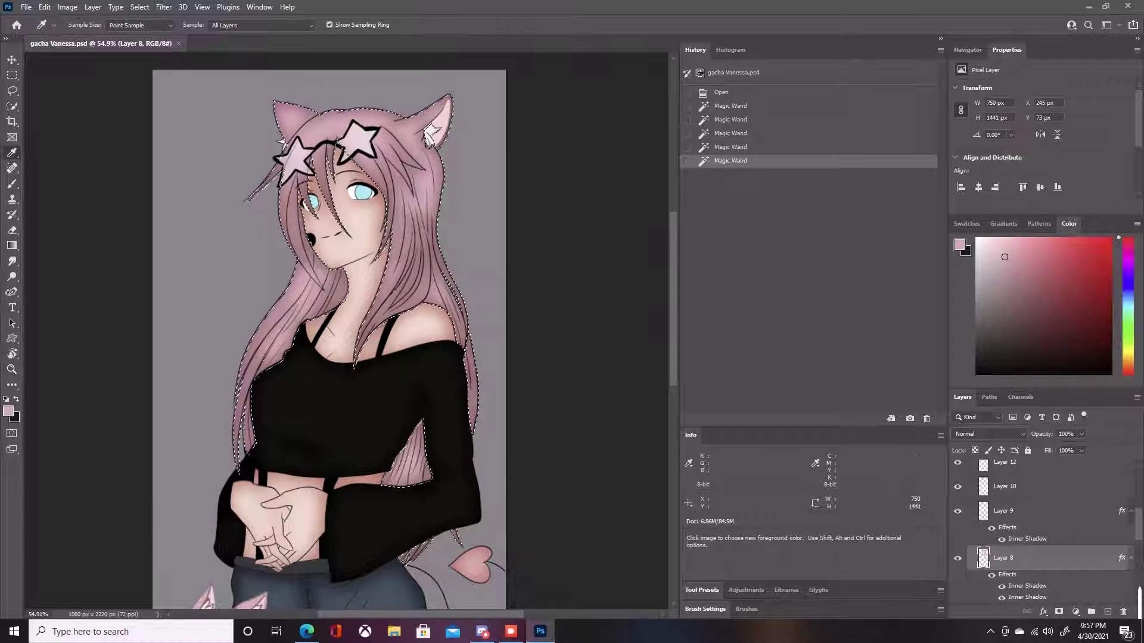
click(1048, 260)
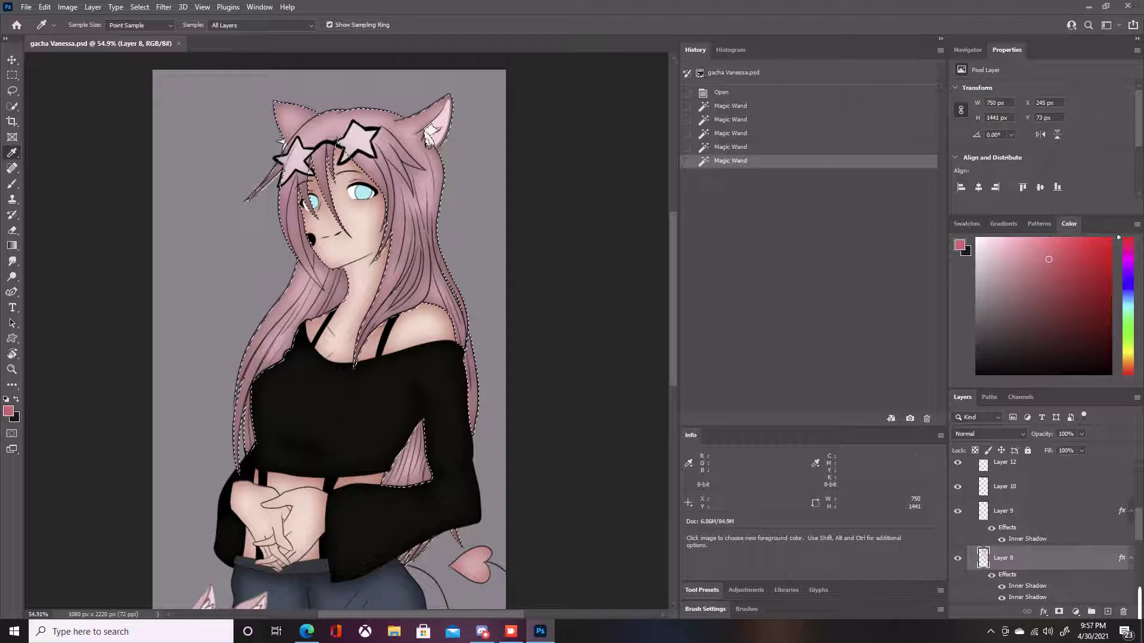
- Create a new layer above Layer 8 and set the brush size to 32 px
key(ctrl+shift+alt+n)
click(12, 184)
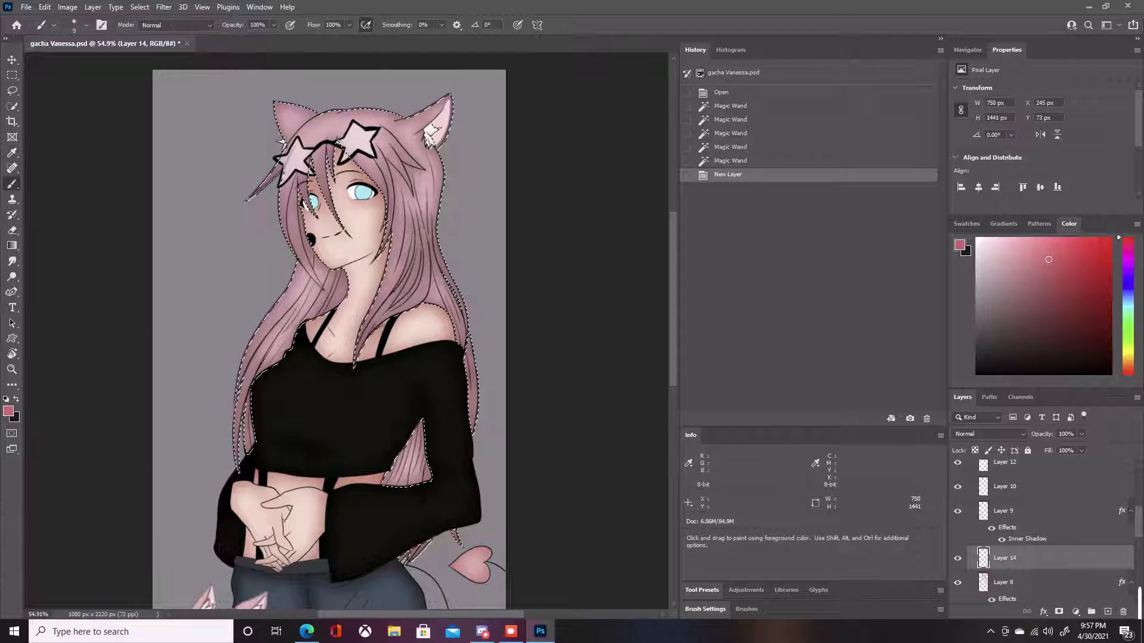
click(86, 25)
drag(78, 62, 69, 62)
click(86, 25)
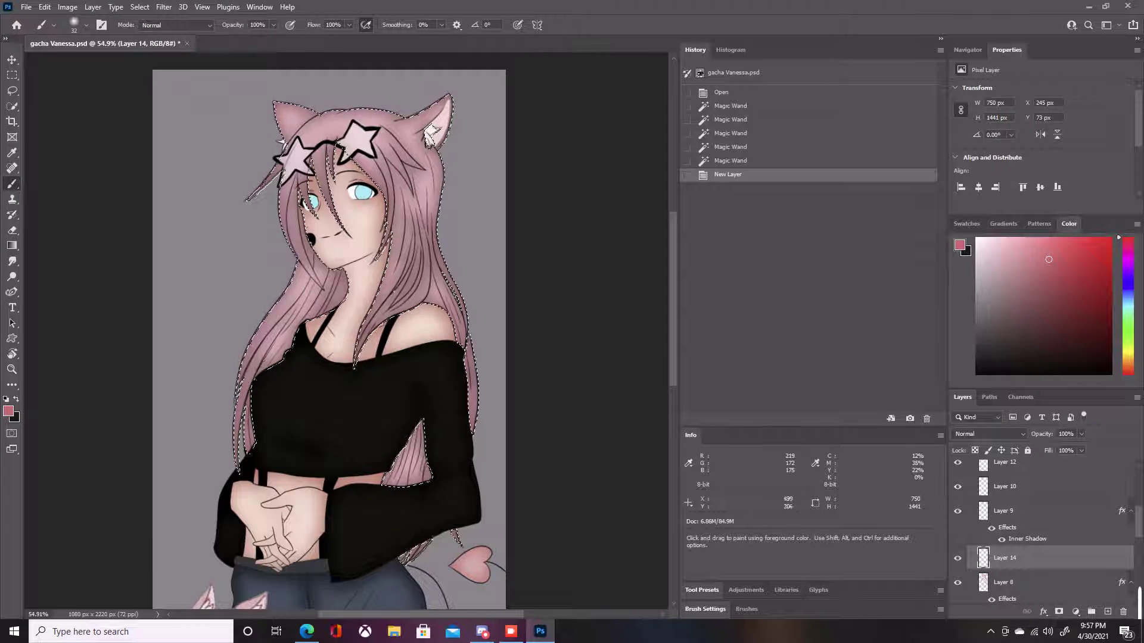
- Paint reddish-pink shading strands over the fringe and the hair on the left side of the face, down to the shoulder
mouse_move(329, 124)
mouse_down()
mouse_move(343, 228)
mouse_move(310, 148)
mouse_move(316, 214)
mouse_move(296, 262)
mouse_move(335, 297)
mouse_up()
drag(301, 199, 310, 313)
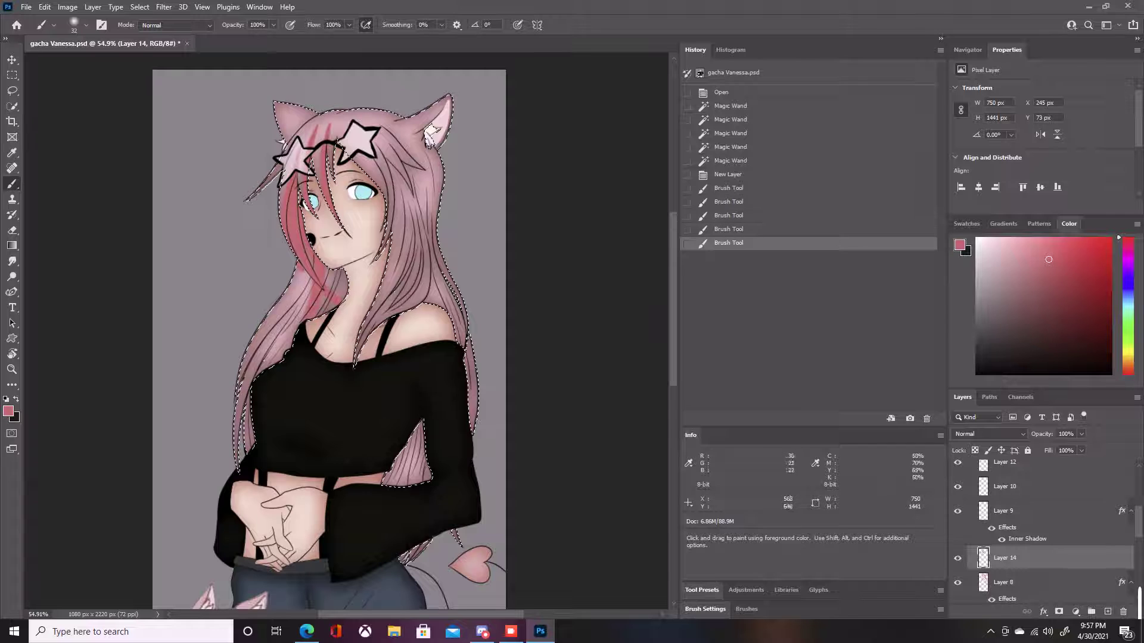
mouse_move(333, 258)
mouse_down()
mouse_move(348, 283)
mouse_move(307, 336)
mouse_up()
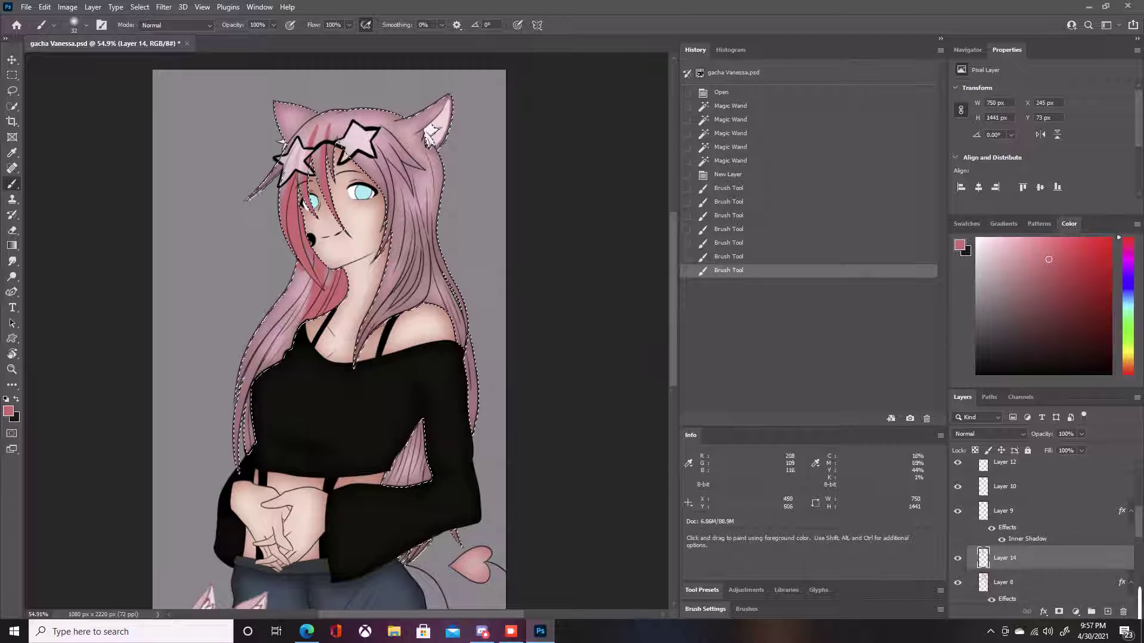
drag(299, 262, 313, 283)
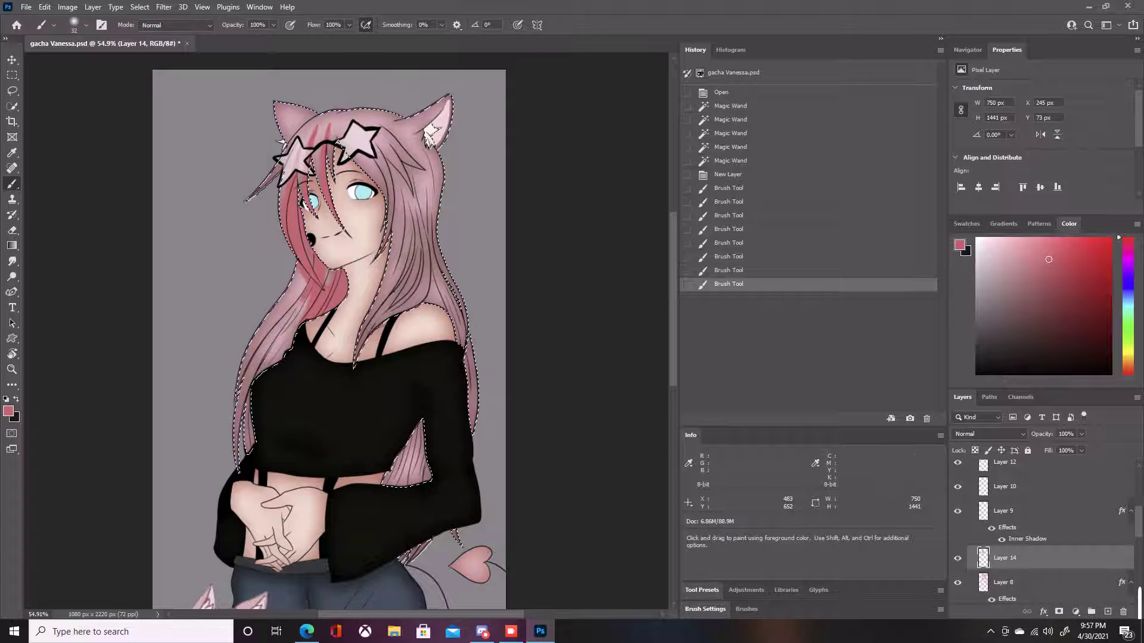
drag(277, 345, 287, 322)
mouse_move(273, 361)
mouse_down()
mouse_move(310, 305)
mouse_move(266, 370)
mouse_up()
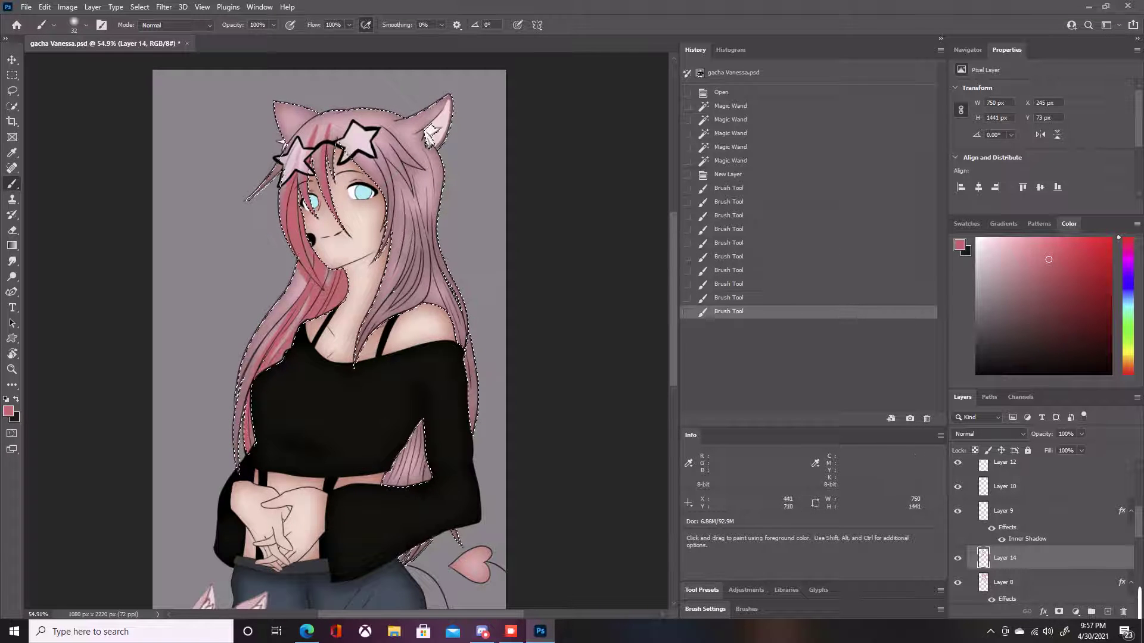
drag(297, 302, 266, 364)
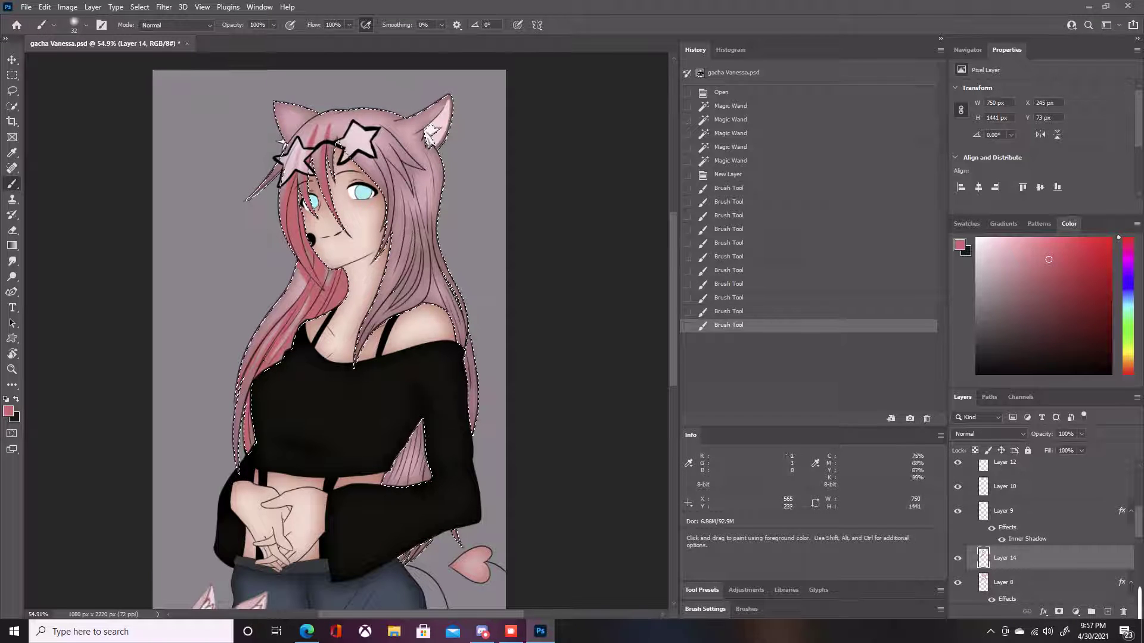
drag(340, 122, 332, 183)
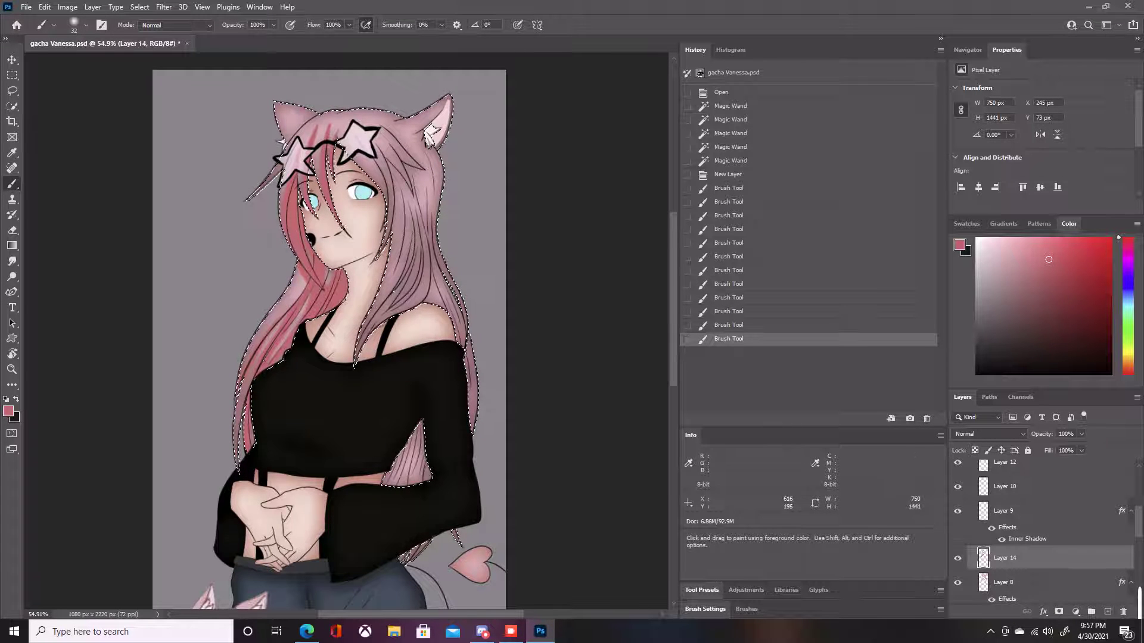
- Paint reddish-pink shading strands through the long hair on the right side of the face, down past the shoulder and along the sleeve
mouse_move(388, 237)
mouse_down()
mouse_move(392, 143)
mouse_move(403, 145)
mouse_move(408, 191)
mouse_up()
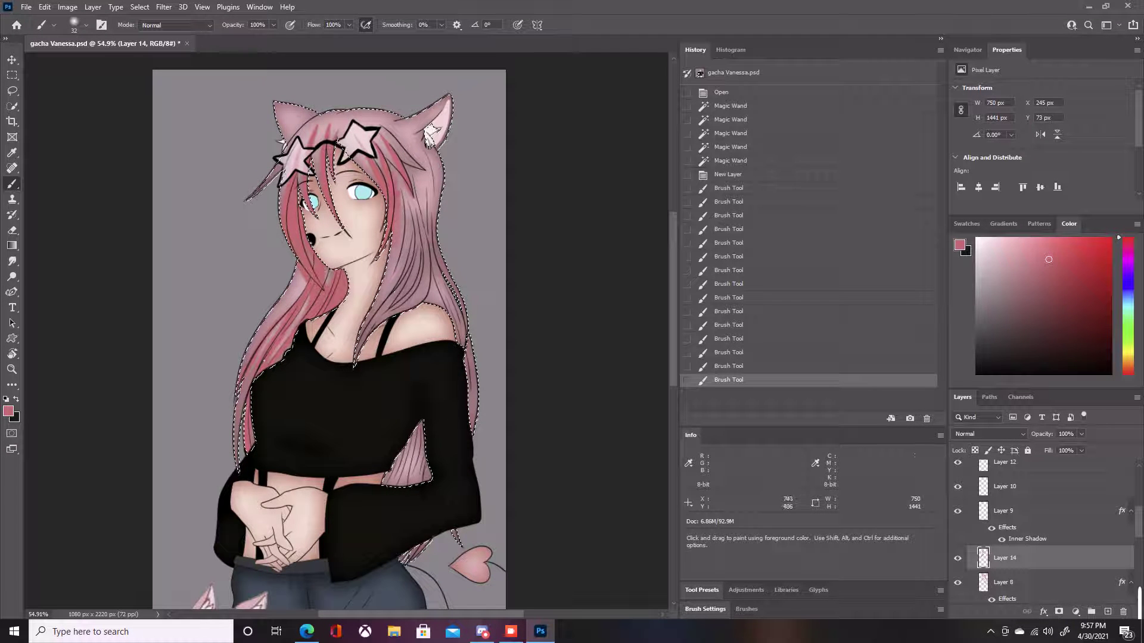
drag(383, 252, 353, 255)
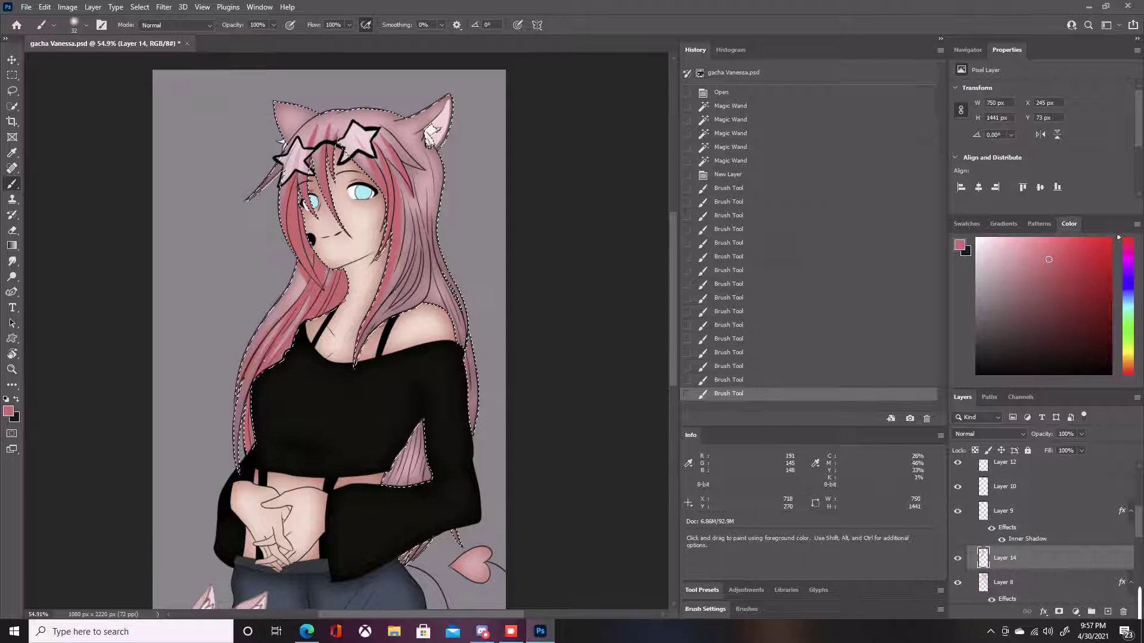
drag(411, 258, 392, 321)
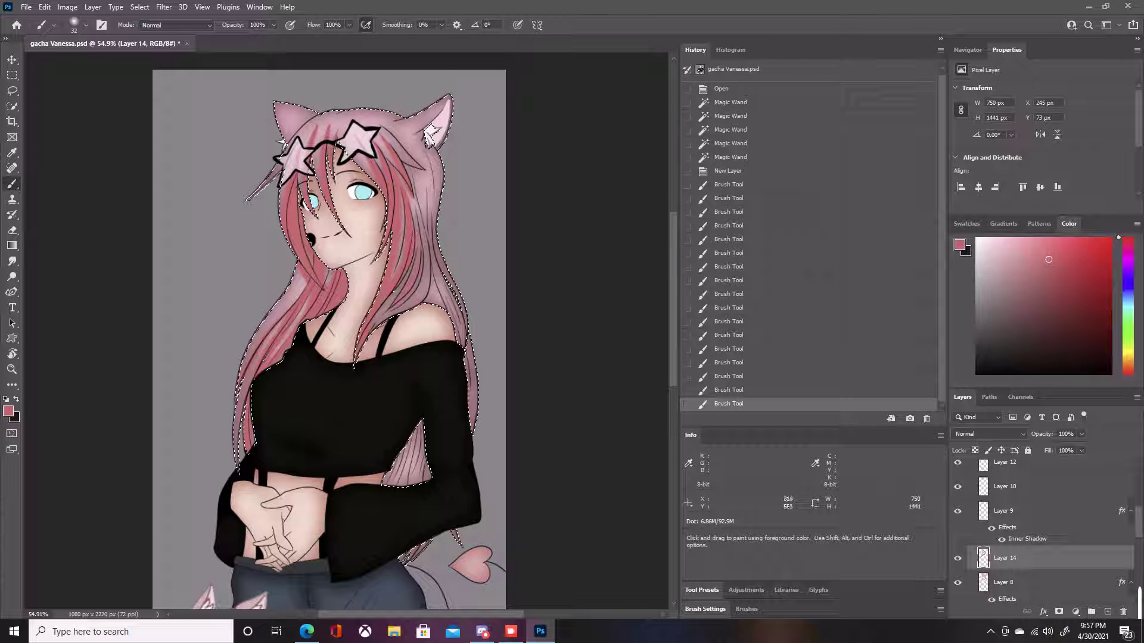
drag(412, 204, 424, 274)
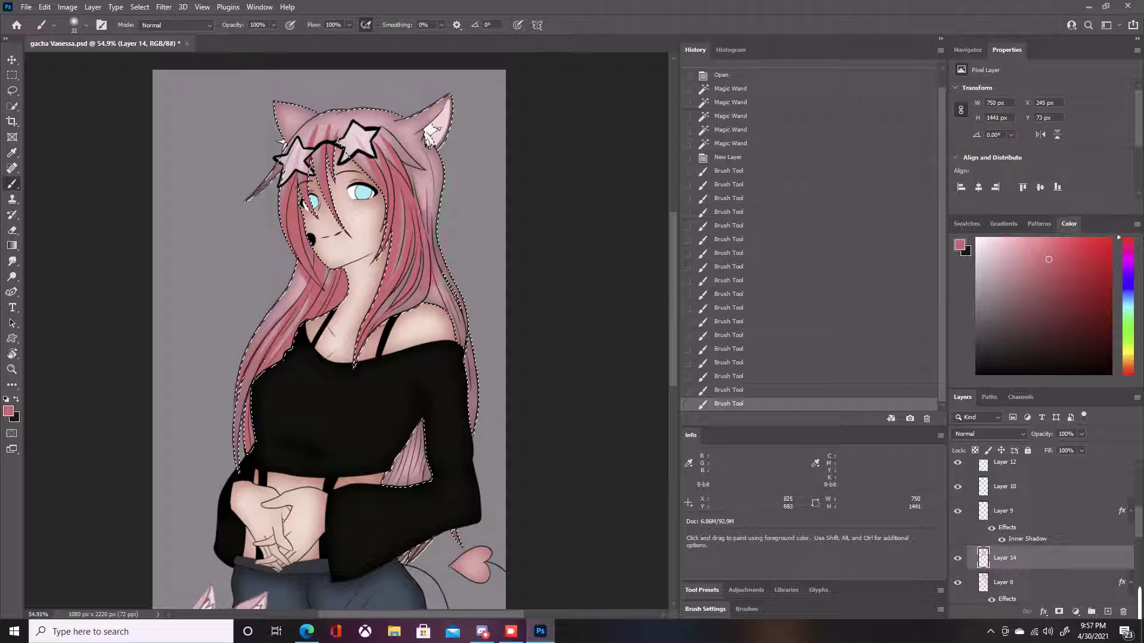
drag(422, 297, 435, 355)
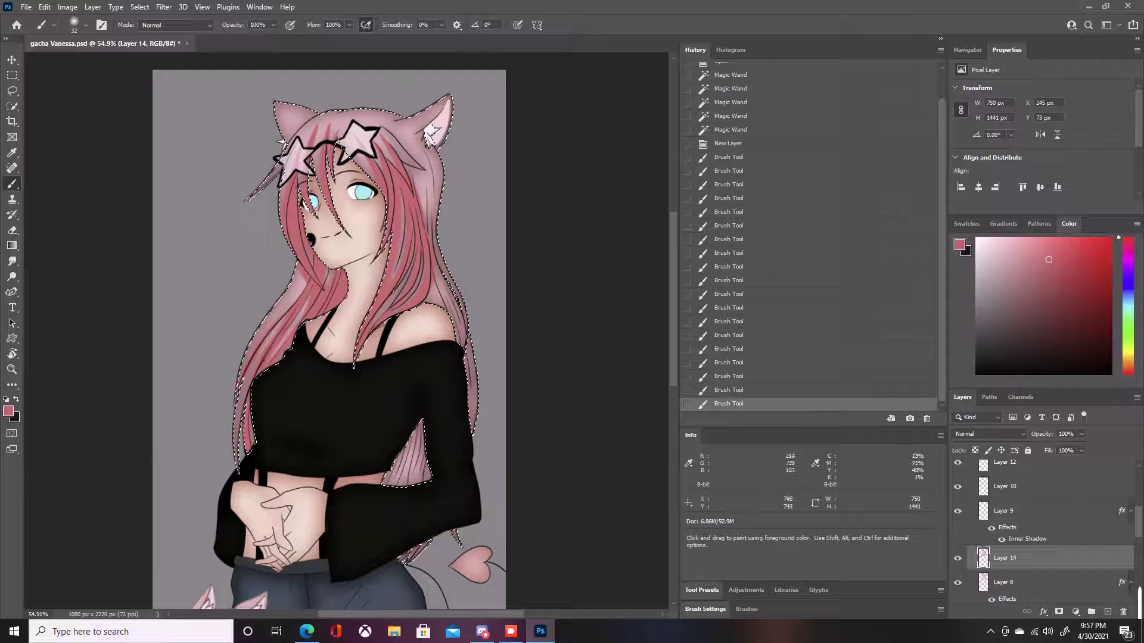
drag(397, 313, 420, 358)
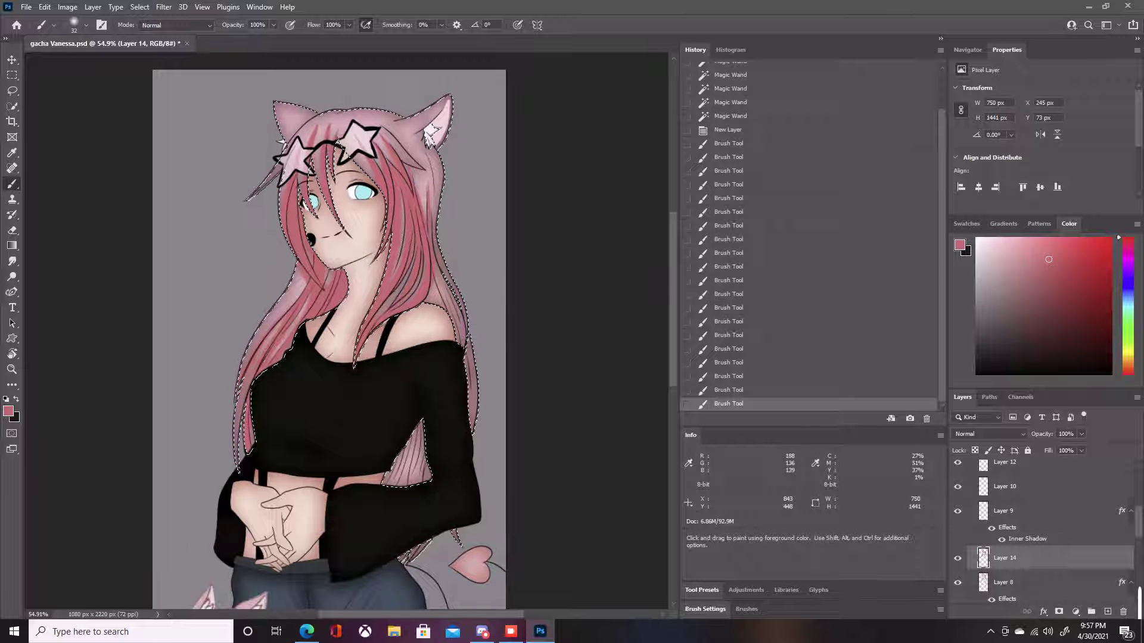
drag(454, 331, 429, 213)
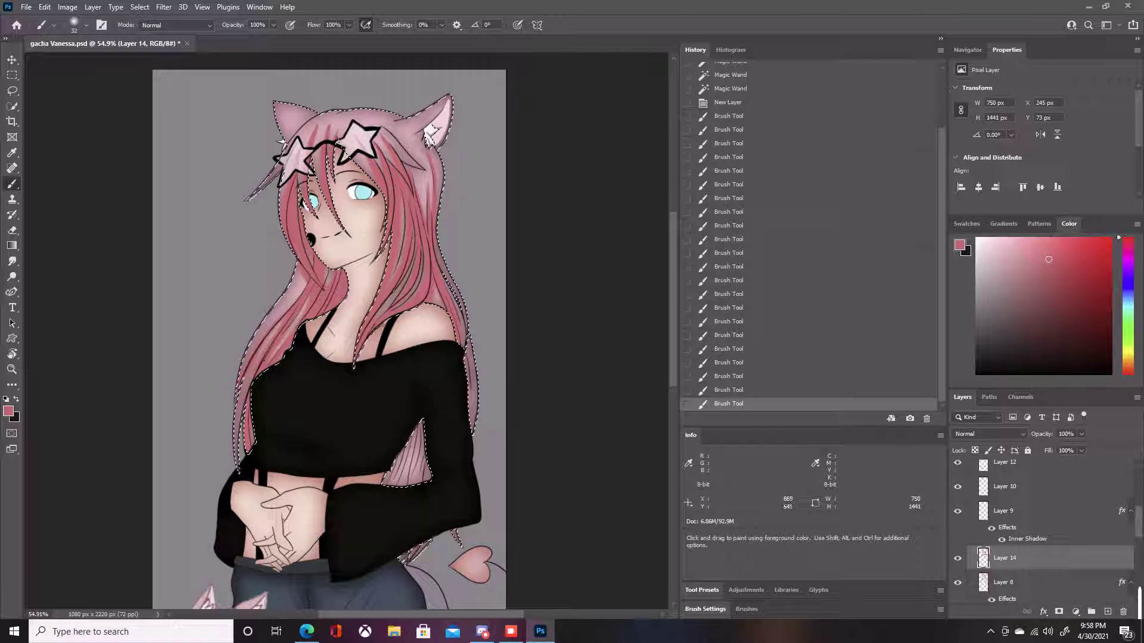
mouse_move(465, 332)
mouse_down()
mouse_move(452, 380)
mouse_move(477, 426)
mouse_up()
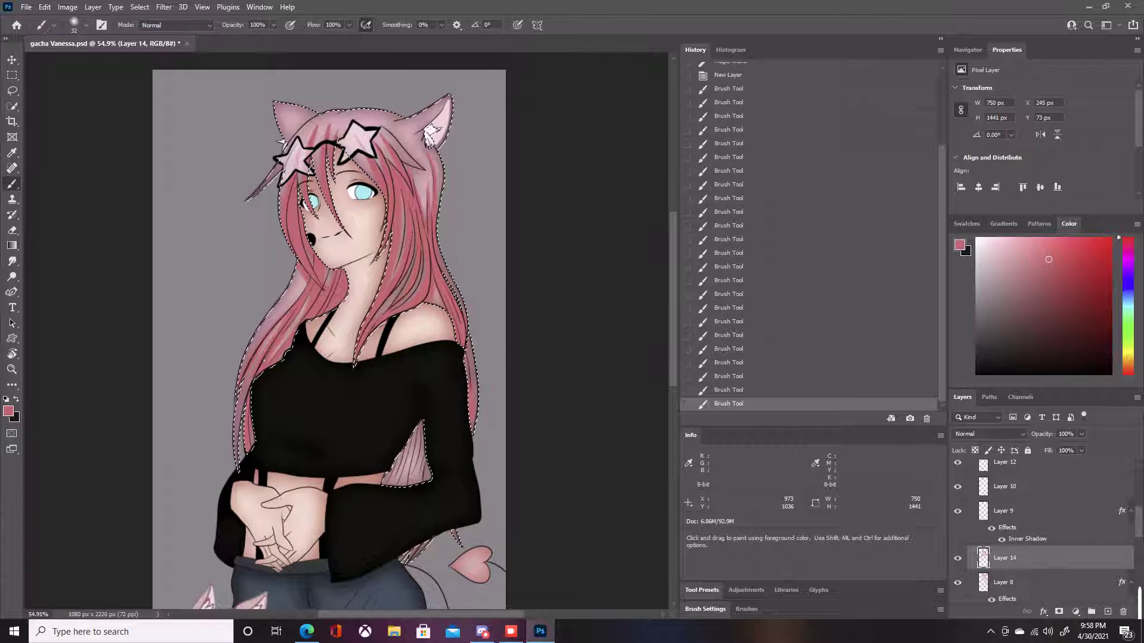
- Shade the hair visible between the torso and the right arm and the tips below the sleeve in the same reddish pink
drag(403, 453, 382, 485)
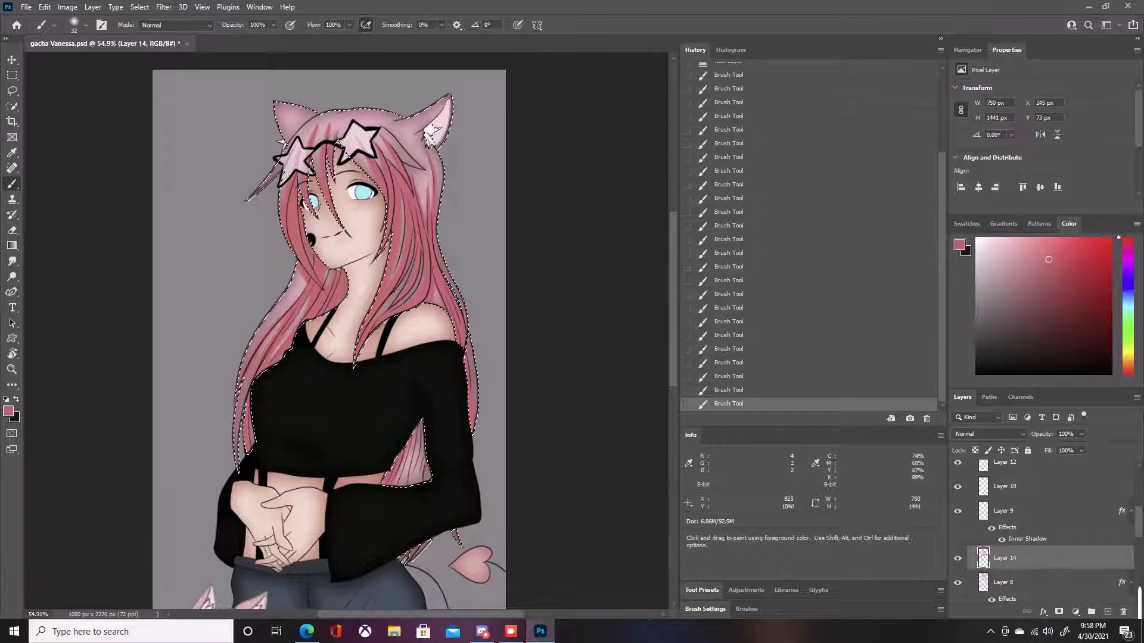
drag(422, 422, 397, 483)
drag(423, 432, 423, 481)
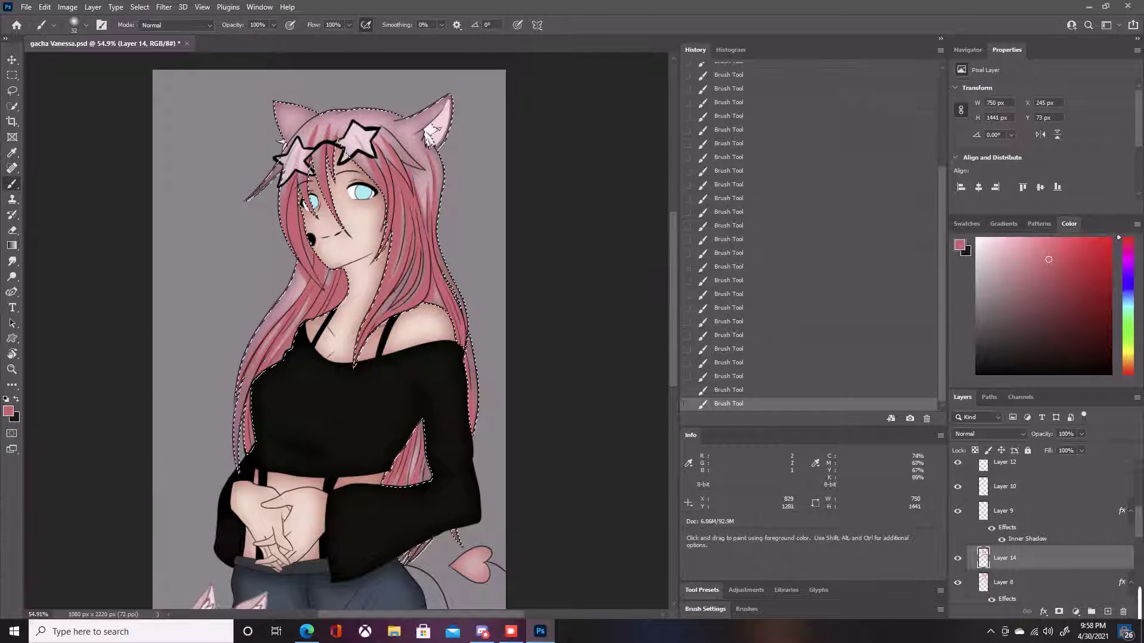
drag(424, 433, 427, 481)
drag(429, 542, 410, 572)
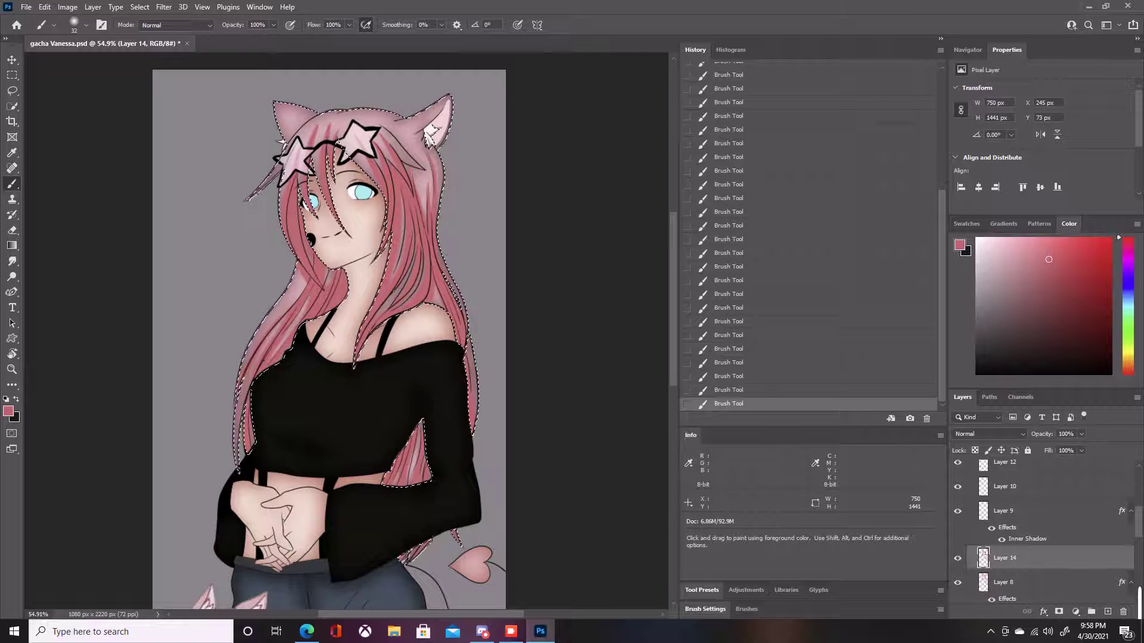
- Preview different blending modes for the hair shading layer and set it to Saturation
click(989, 434)
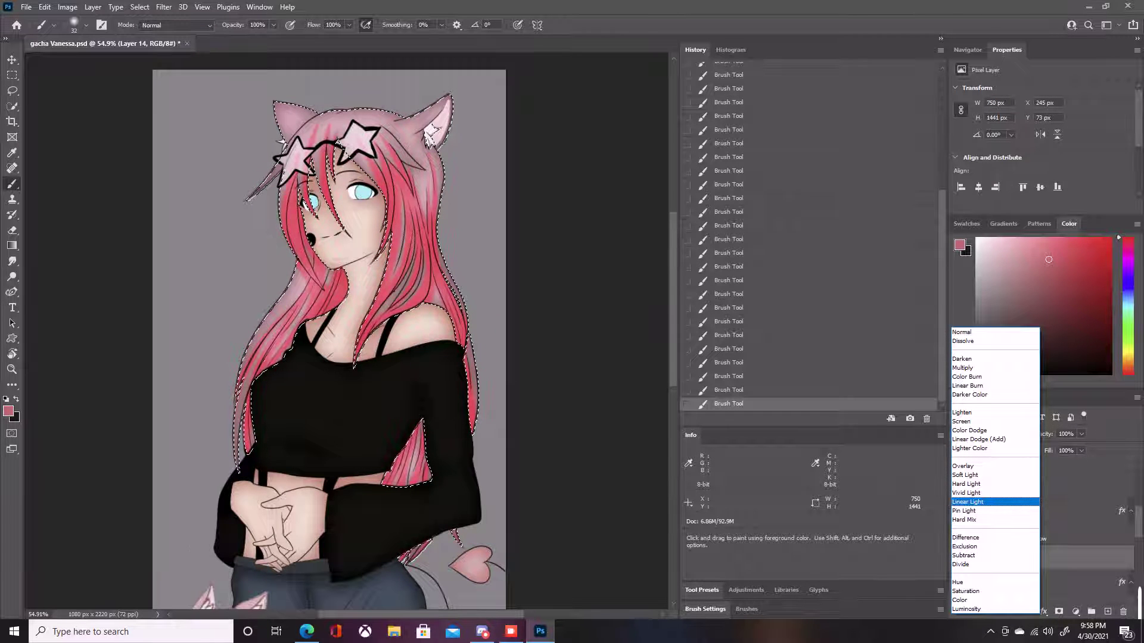
key(Down)
key(Down)
key(Down)
key(Down)
key(Down)
key(Down)
key(Down)
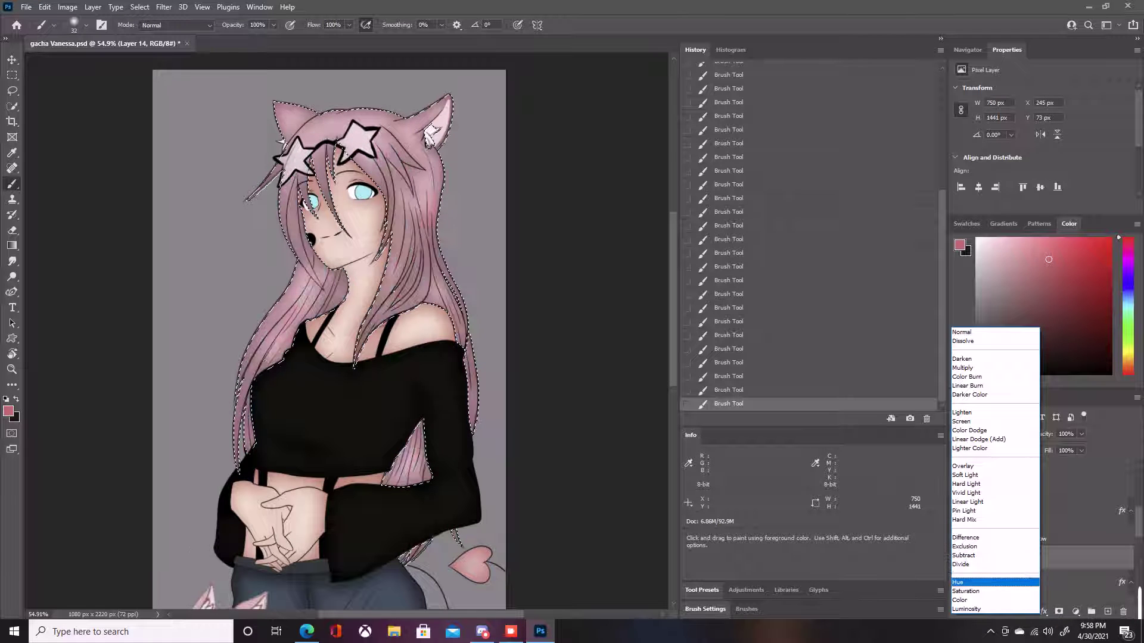
key(Down)
key(Down)
key(Down)
key(Up)
key(Up)
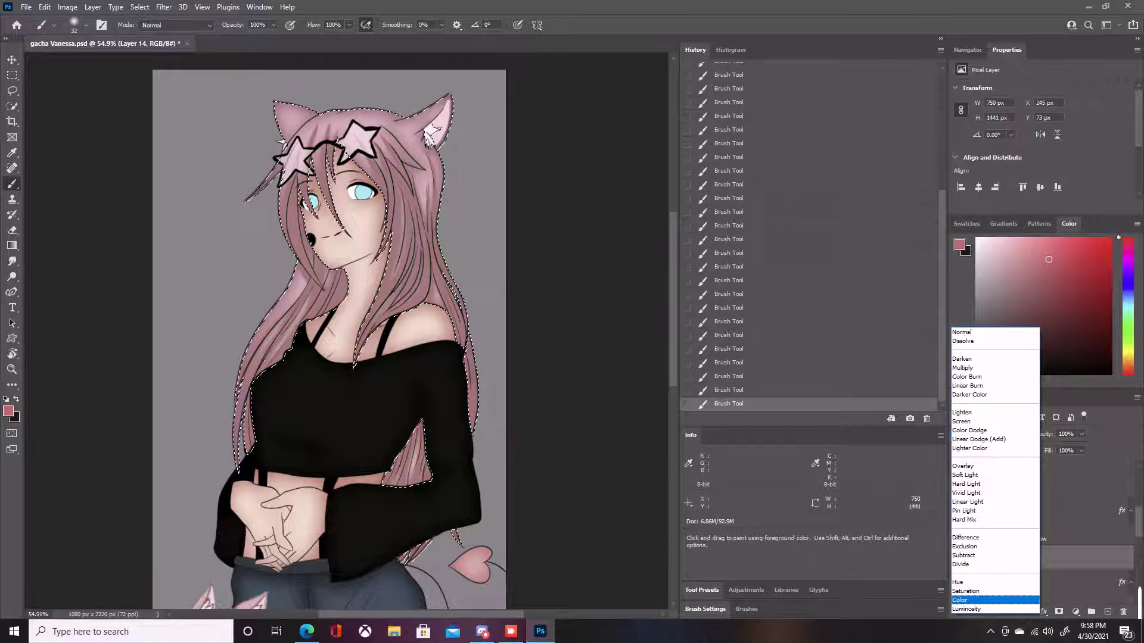
key(Return)
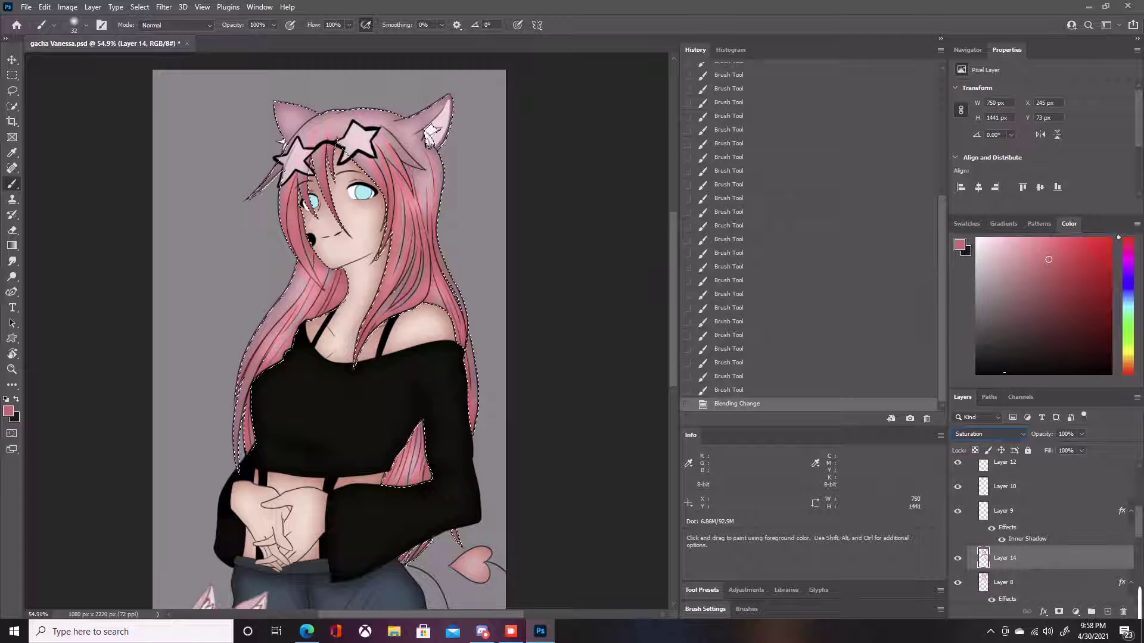
- Add more shading strokes to the left lock of hair, from beside the neck down to the tips at the sleeve
drag(322, 285, 297, 328)
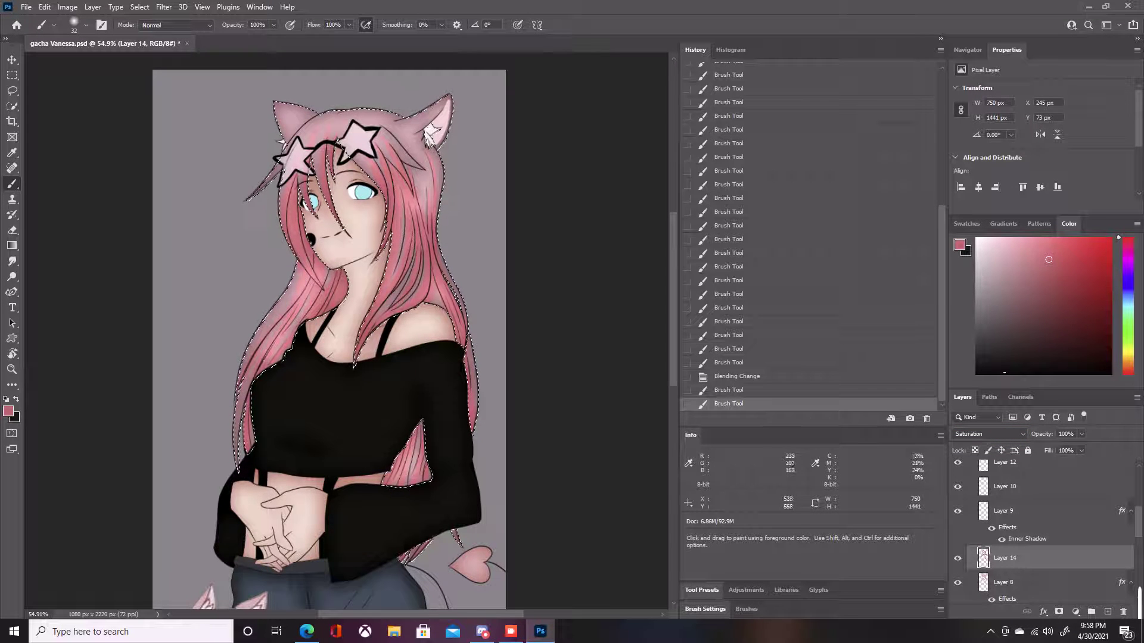
drag(325, 262, 315, 292)
drag(326, 267, 317, 291)
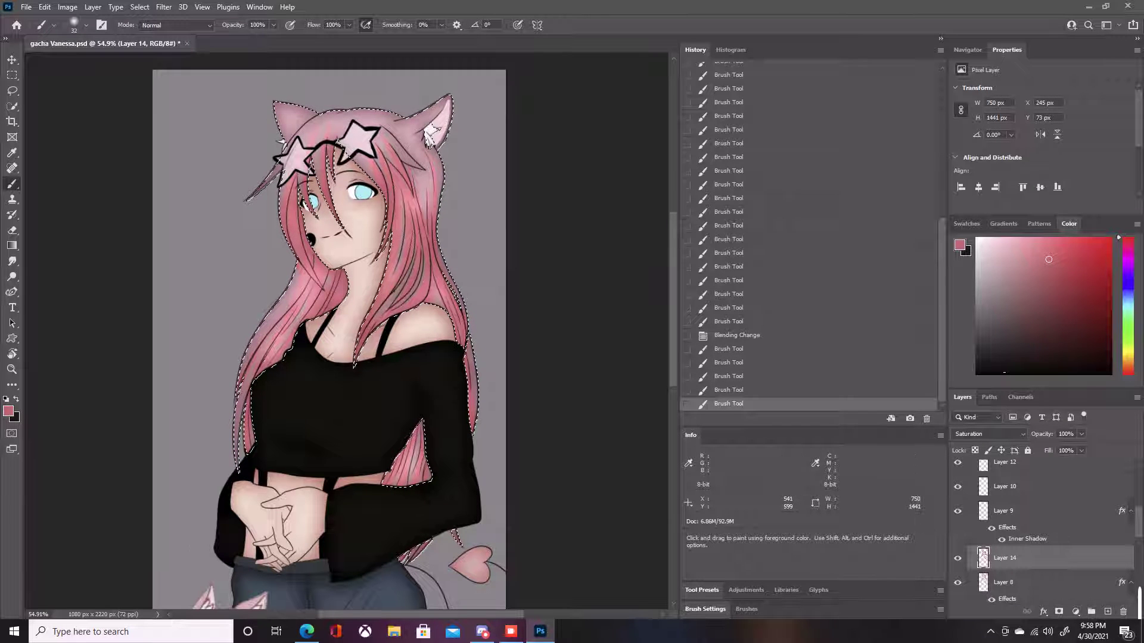
drag(245, 404, 238, 473)
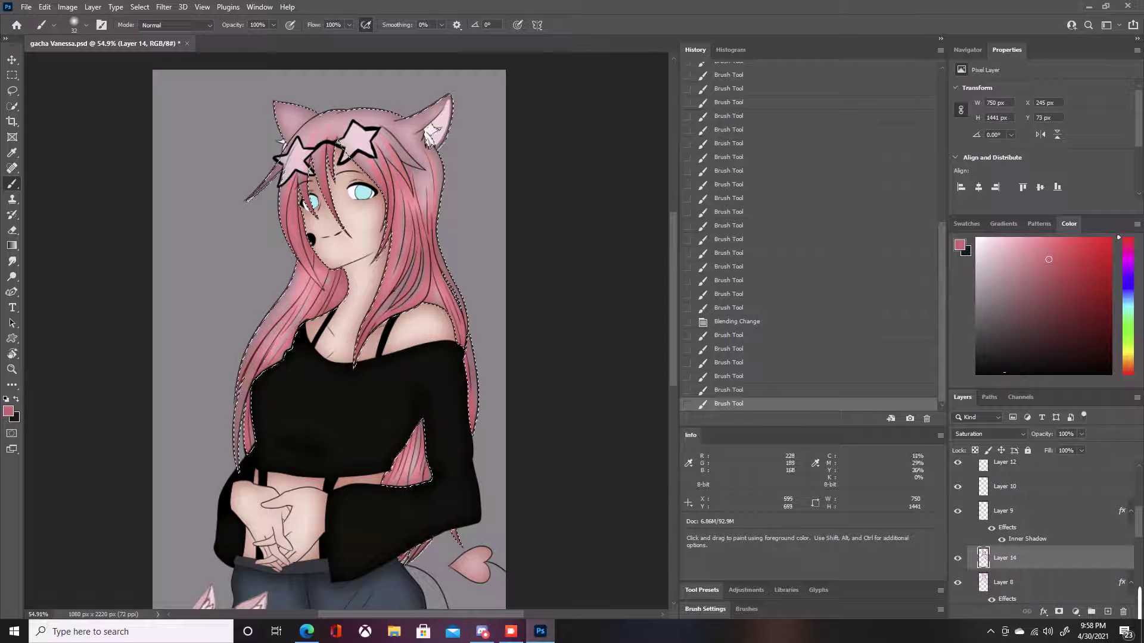
- On a new layer, paint dark red shading with a 177 px brush on the hair beside the neck, behind the shoulder and between torso and arm
click(1108, 612)
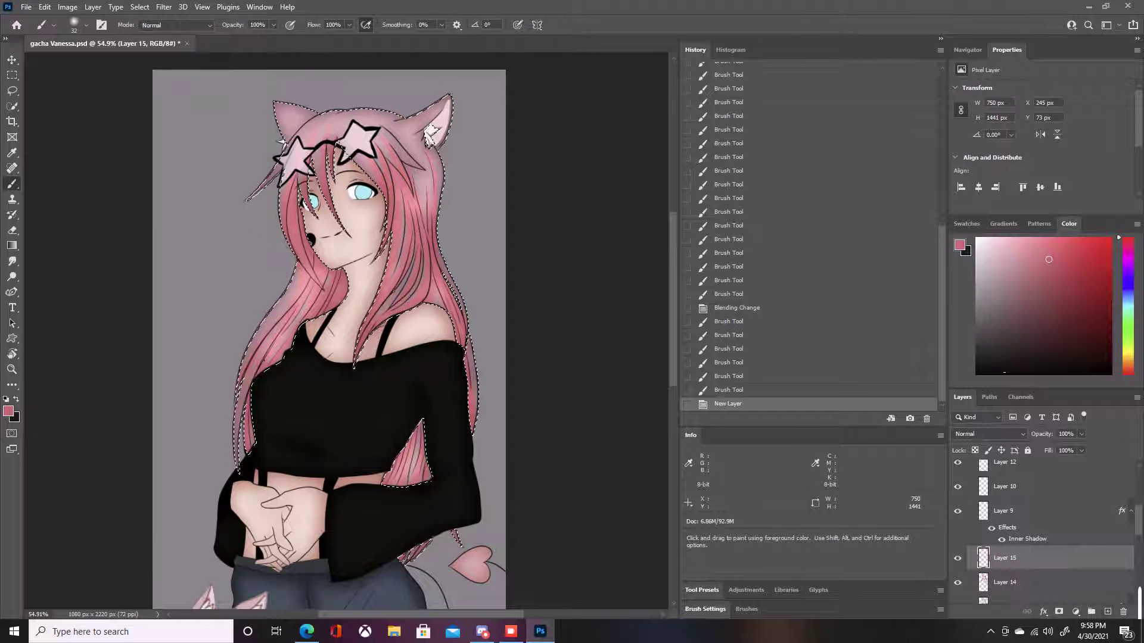
click(1085, 295)
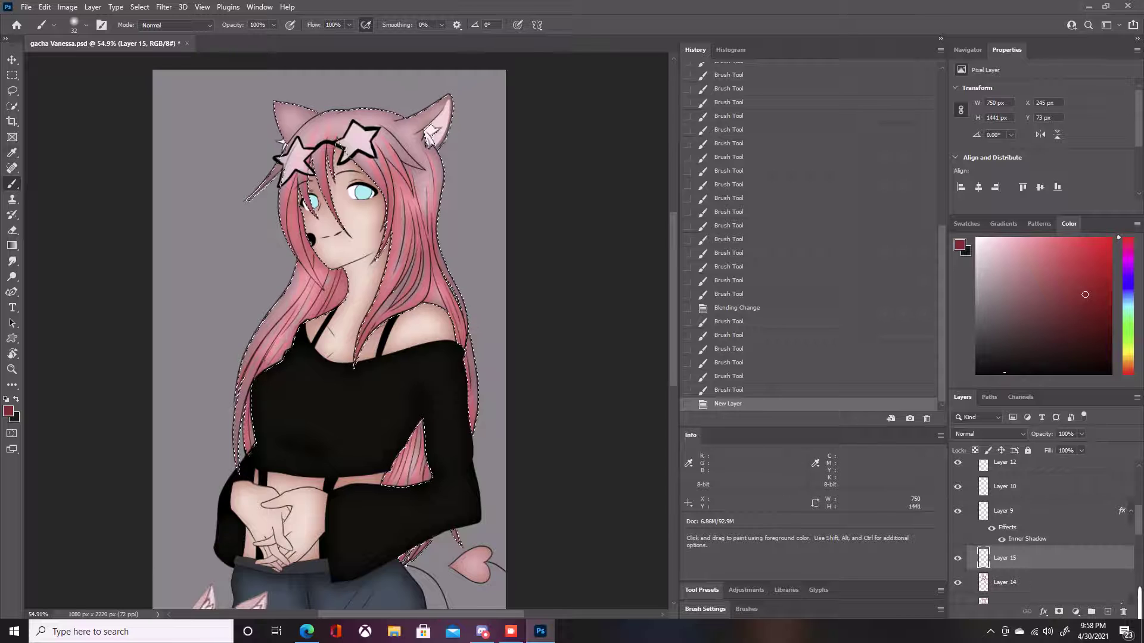
click(86, 25)
click(119, 63)
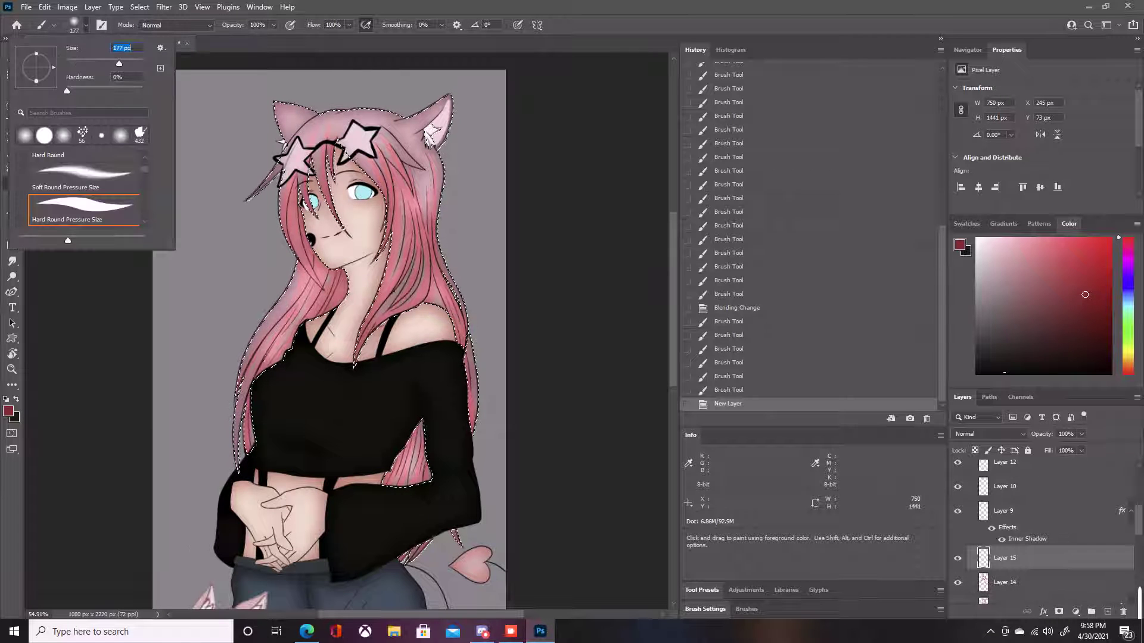
click(324, 228)
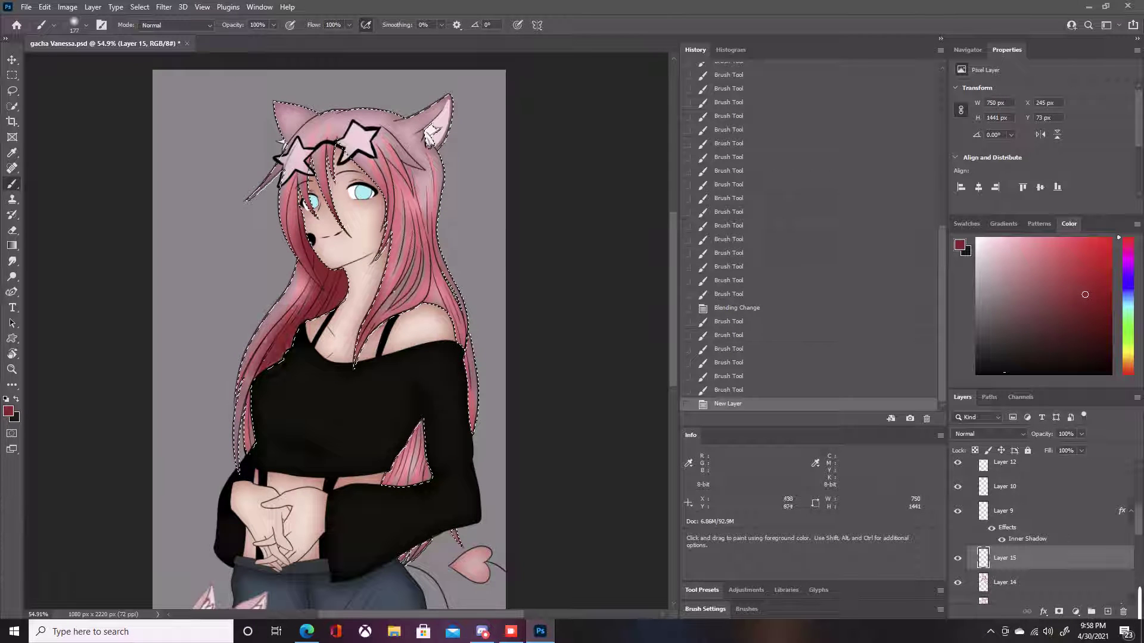
drag(296, 290, 297, 277)
mouse_move(432, 273)
mouse_down()
mouse_move(427, 243)
mouse_move(408, 468)
mouse_up()
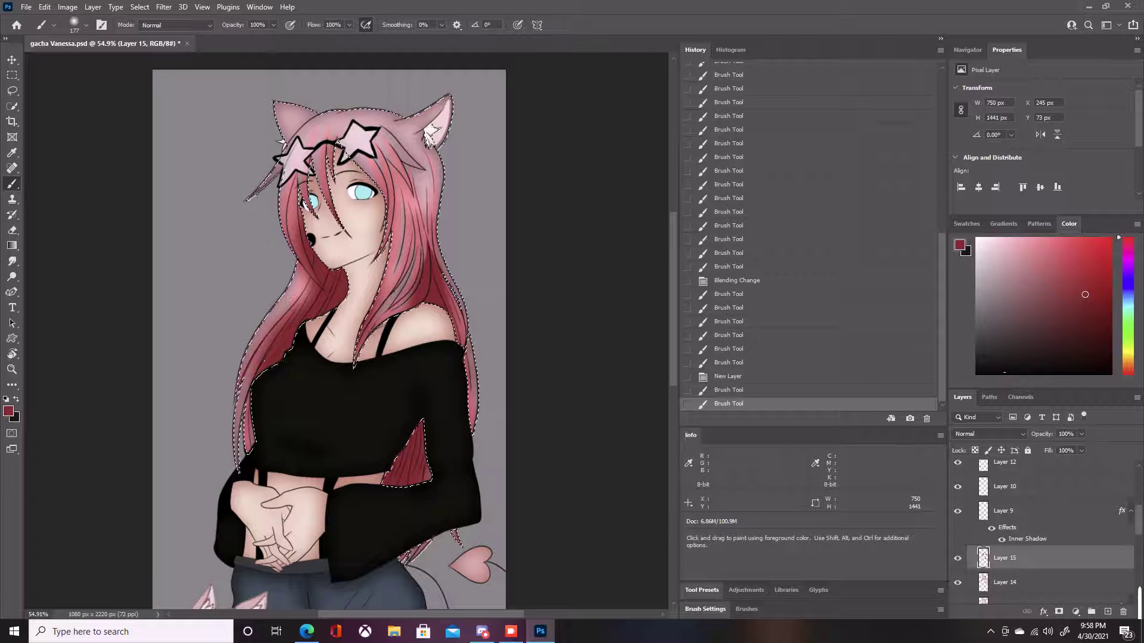
- Preview different blending modes for the dark red shading layer and set it to Overlay
click(989, 434)
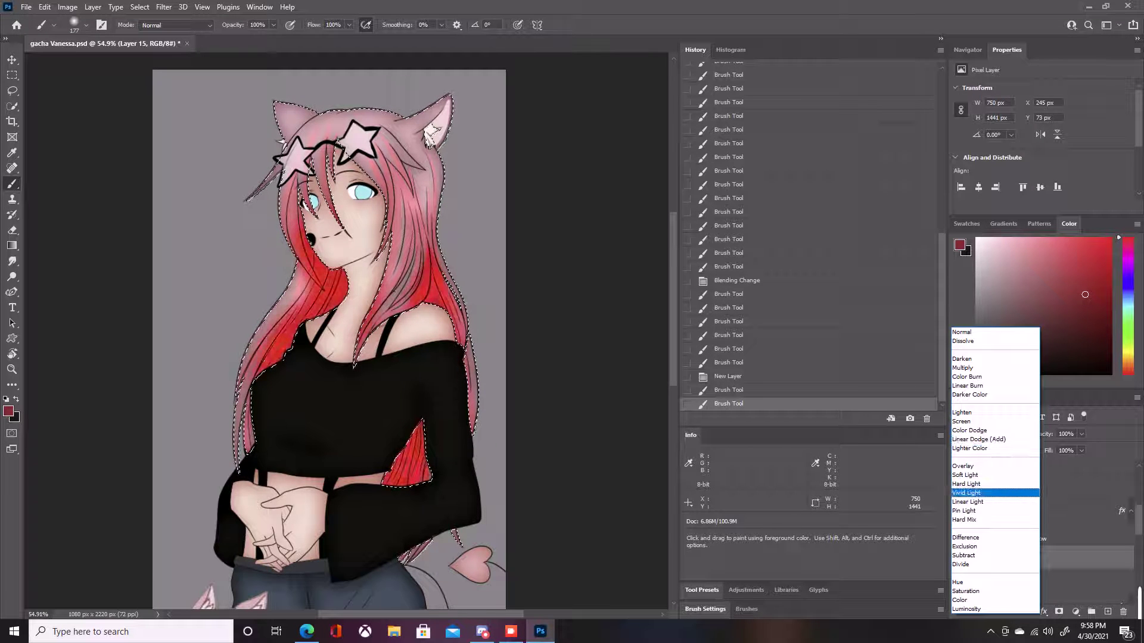
key(Up)
key(Up)
key(Up)
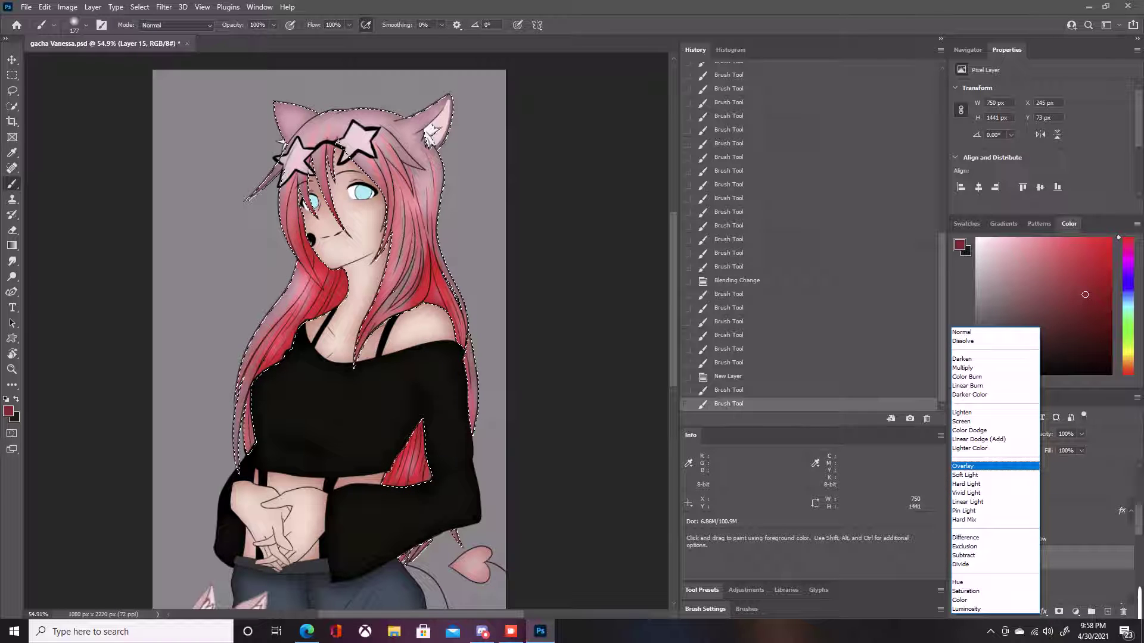
key(Up)
key(Down)
key(Down)
key(Down)
key(Down)
key(Down)
key(Down)
key(Down)
key(Down)
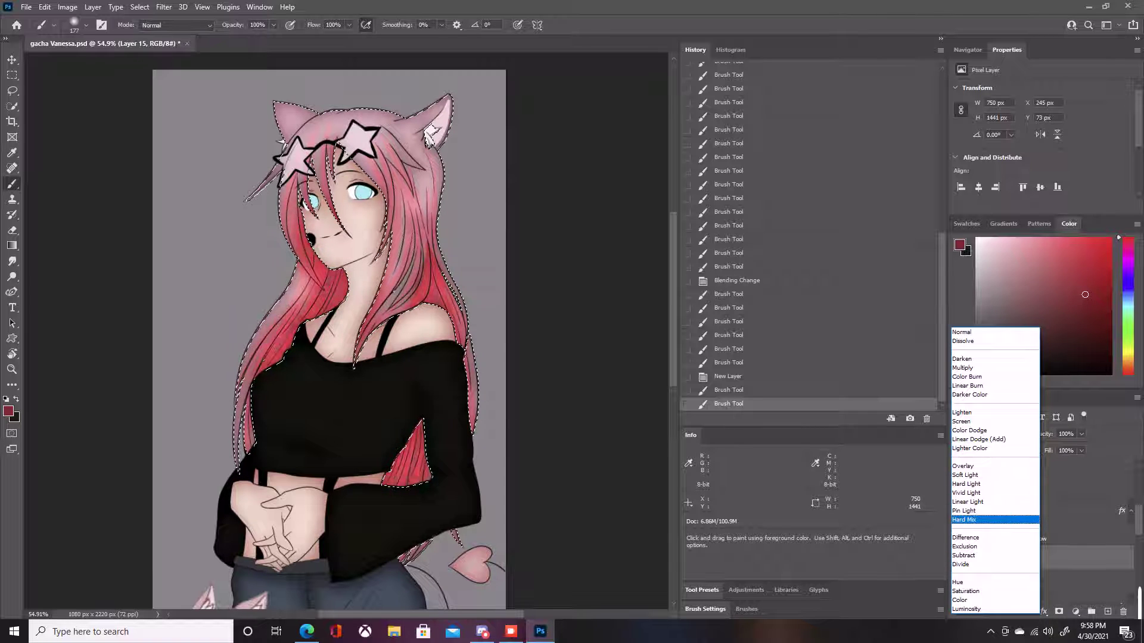
key(Down)
key(Down)
key(Down)
key(Down)
key(Down)
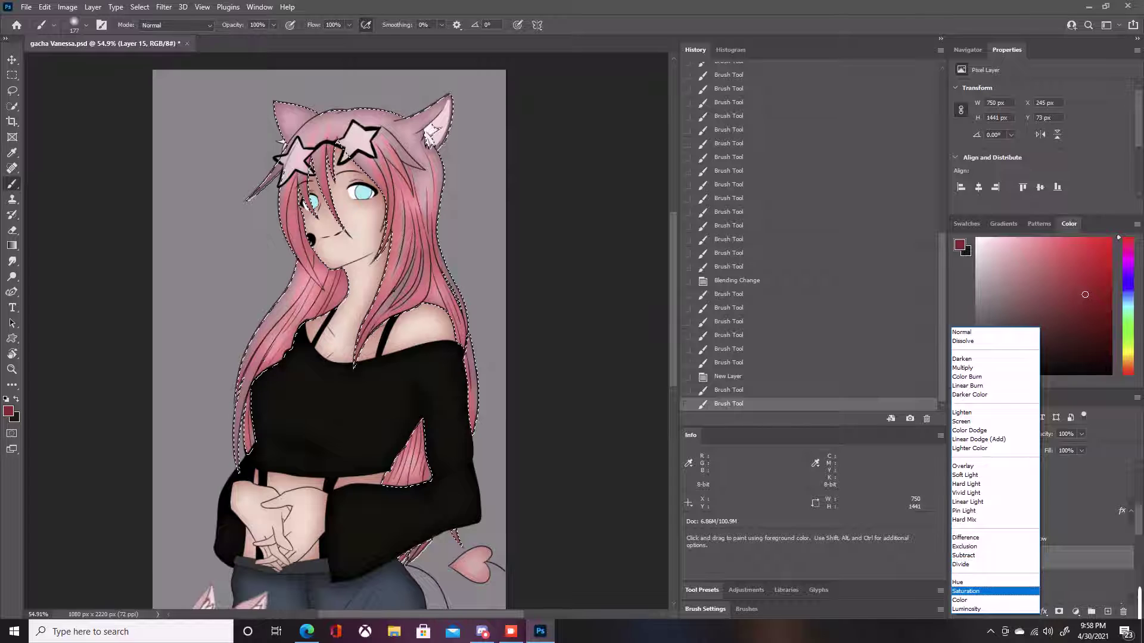
key(Up)
key(Up)
key(Up)
key(Up)
key(Up)
key(Up)
key(Up)
key(Up)
key(Up)
key(Up)
key(Up)
key(Up)
key(Up)
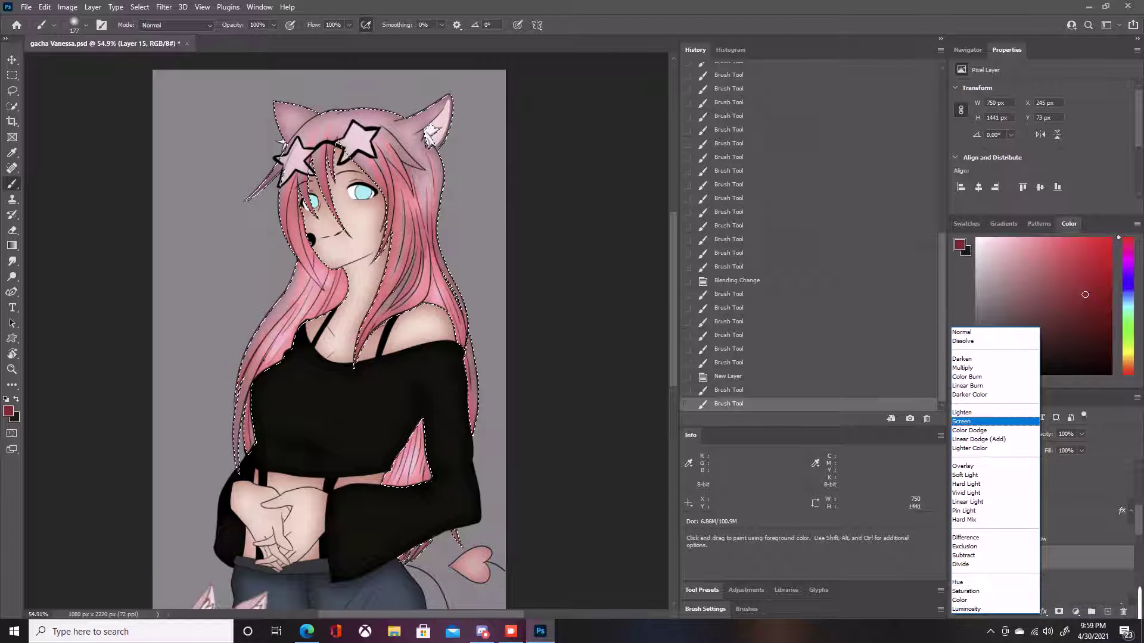
key(Down)
key(Return)
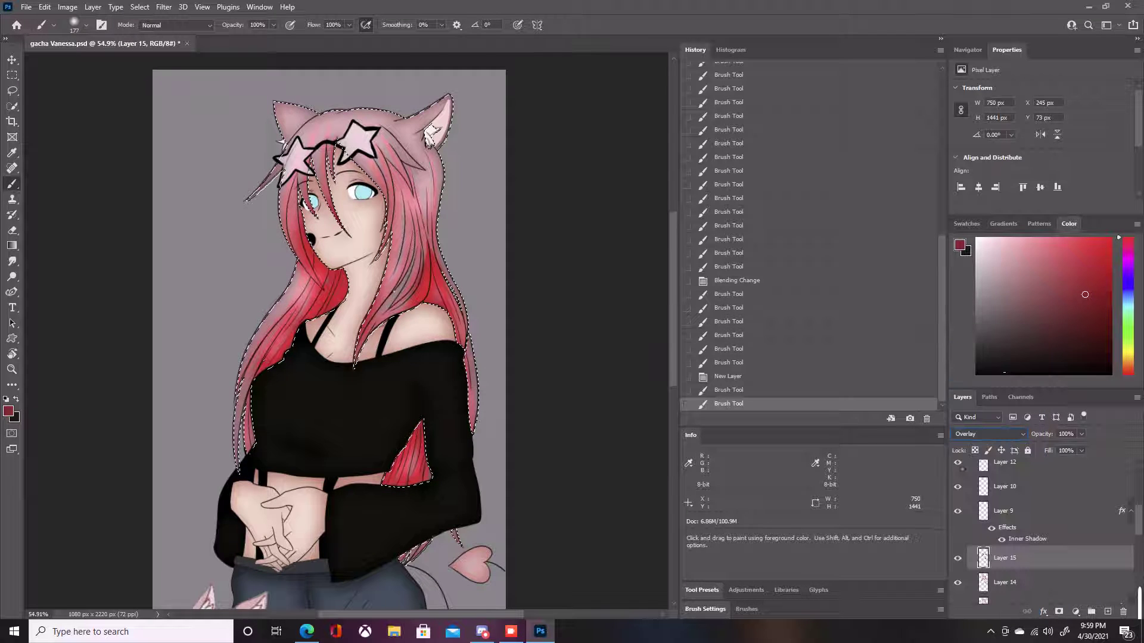
- Move Layer 14 above Layer 15, try blending modes such as Color Dodge on it, and set it to Normal
drag(1006, 583, 1005, 548)
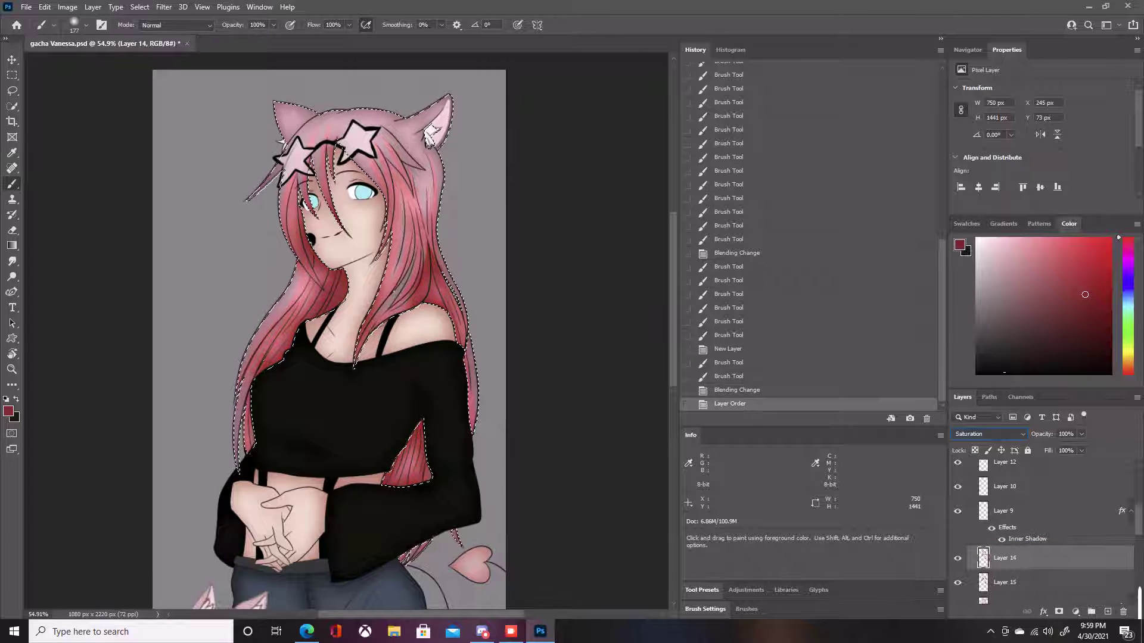
click(1007, 434)
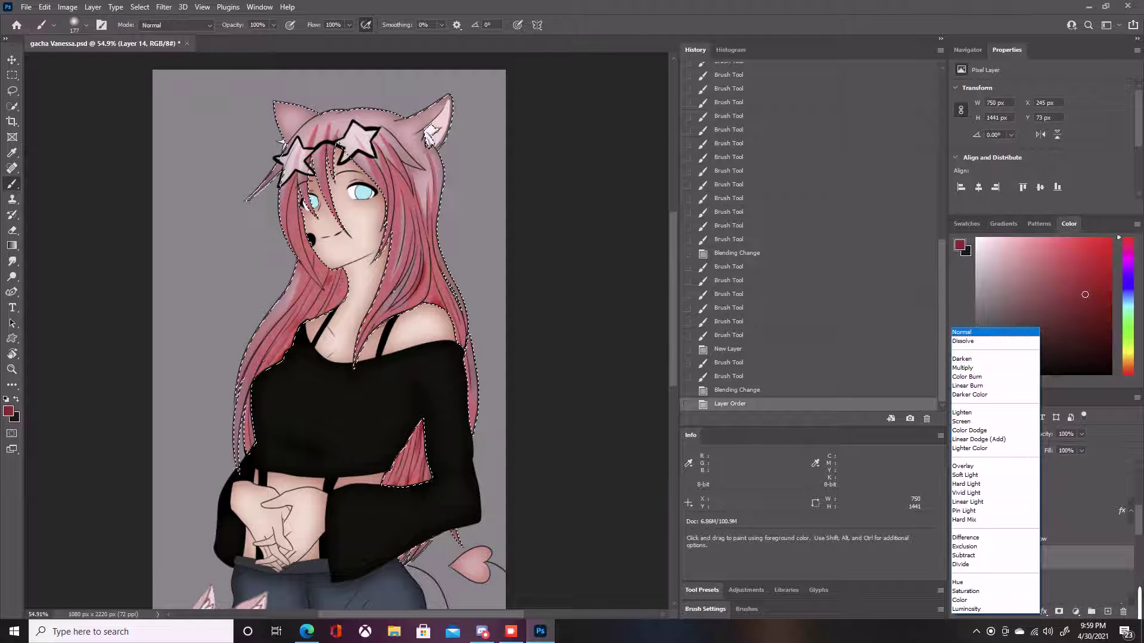
key(Down)
key(Down)
key(Down)
key(Down)
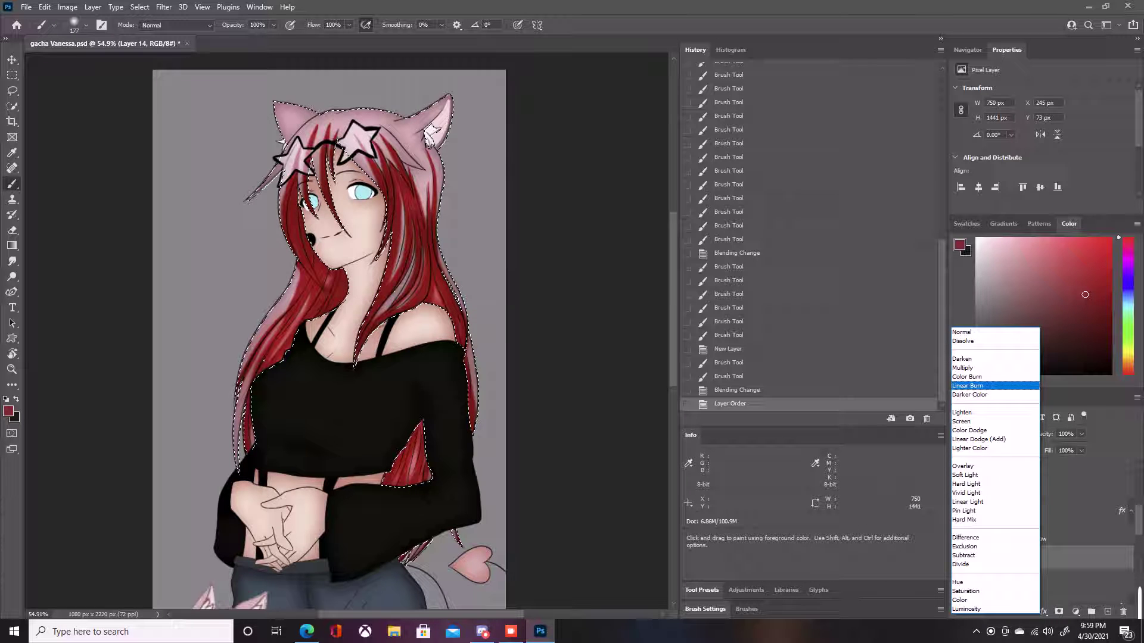
key(Down)
key(Down)
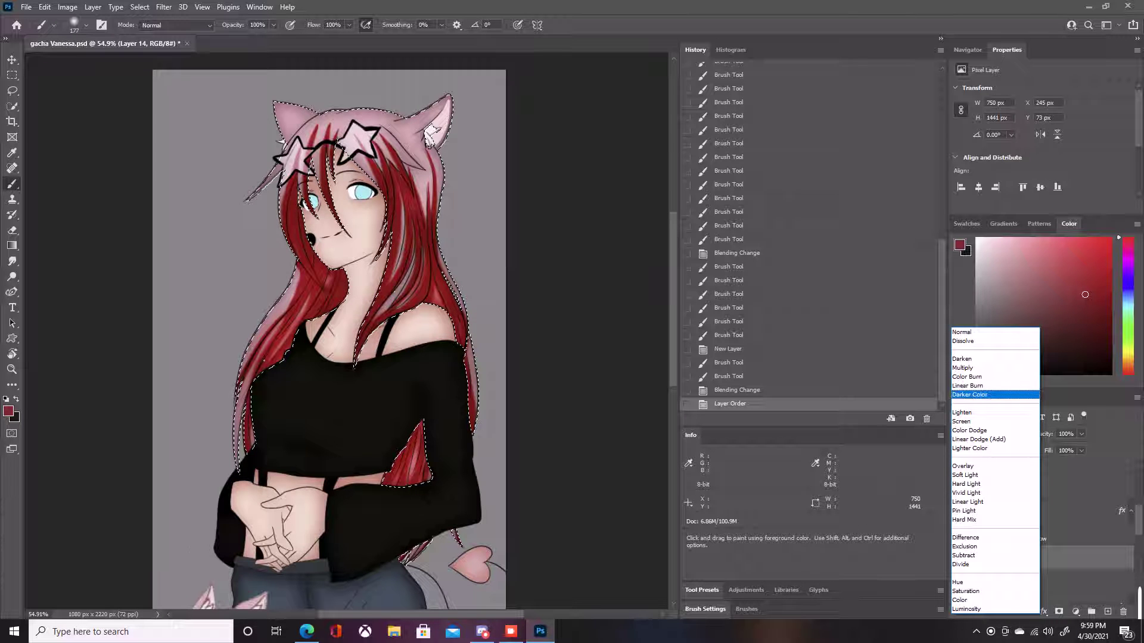
key(Up)
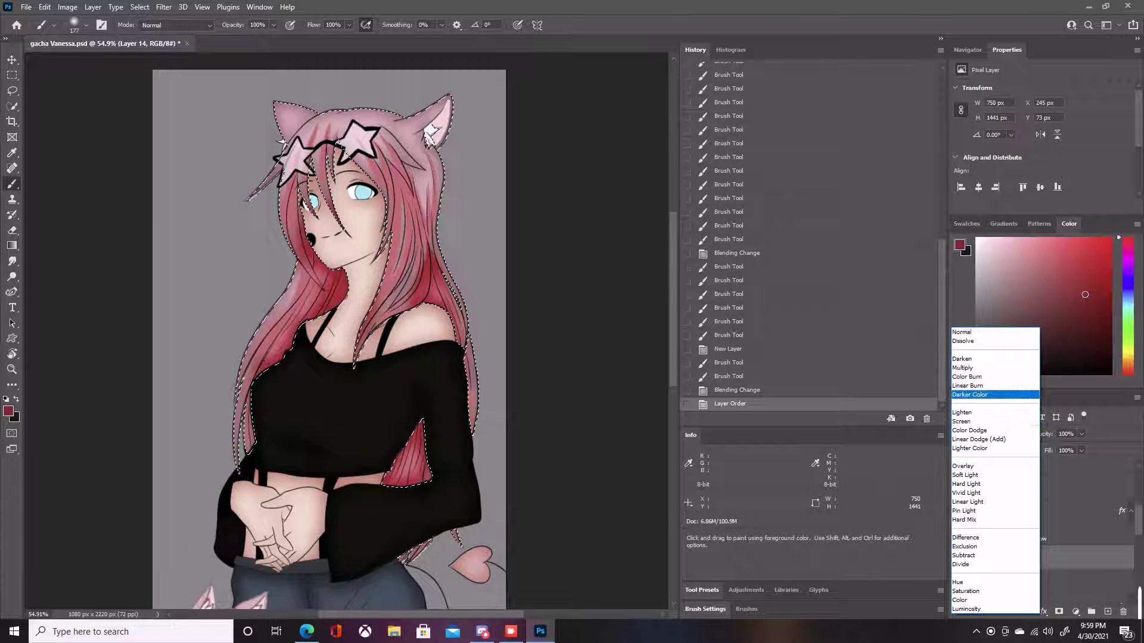
key(Down)
key(Down)
key(Down)
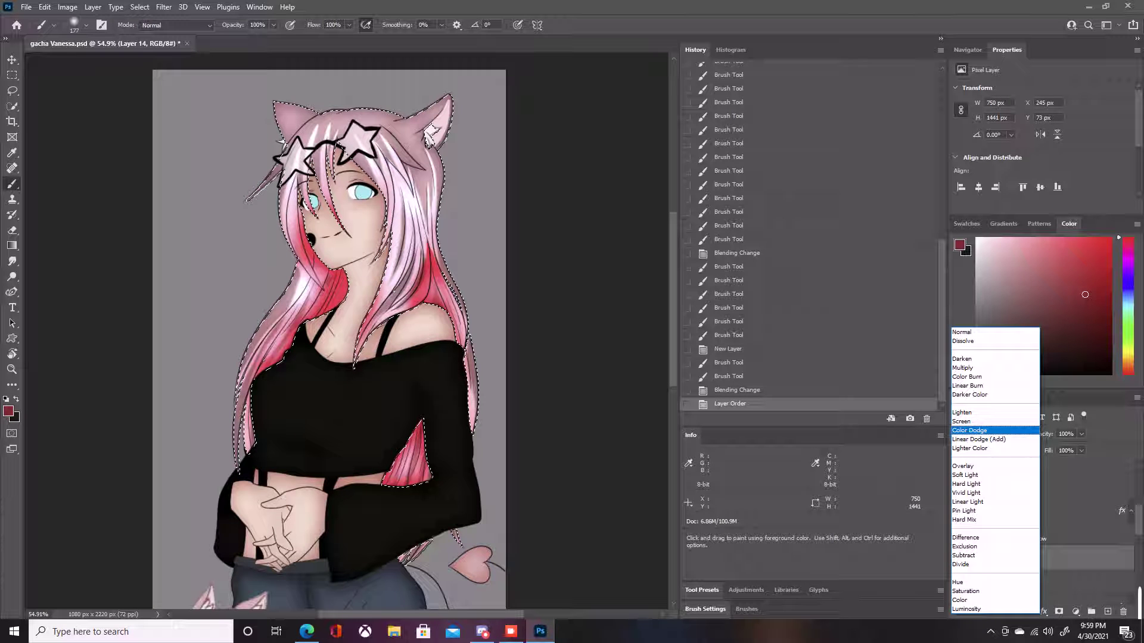
key(Return)
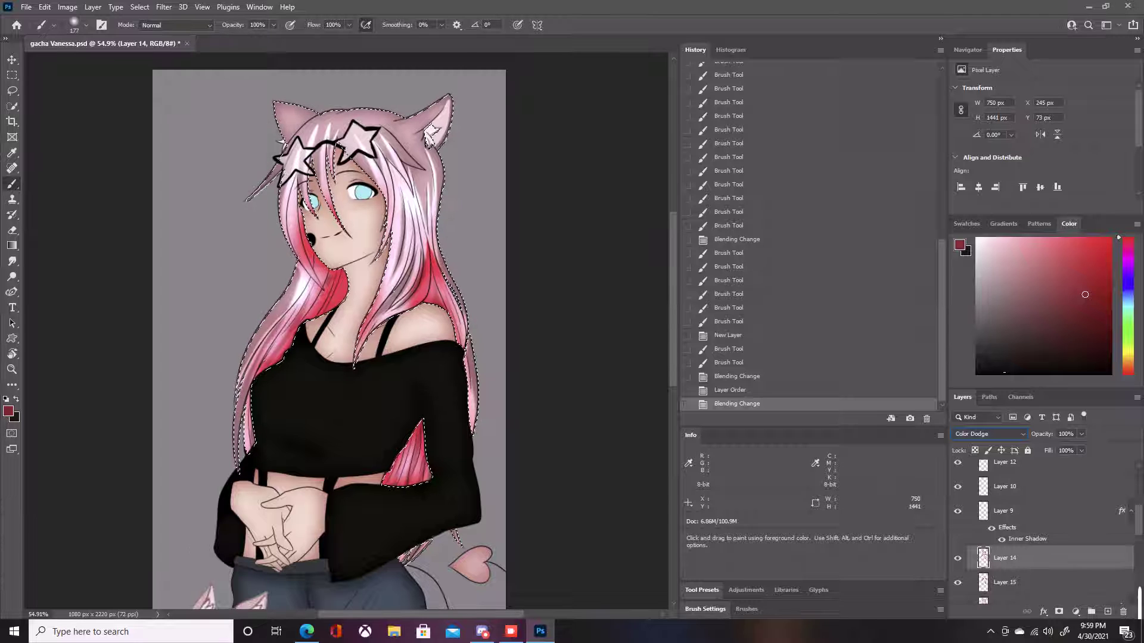
click(989, 434)
click(983, 332)
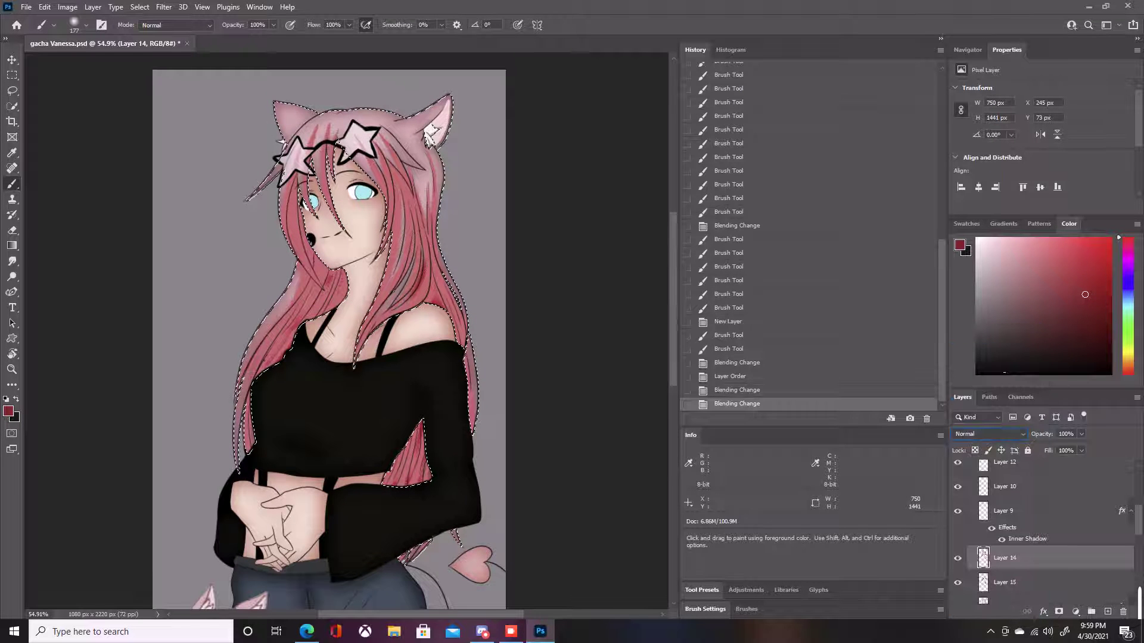
- Sample the reddish pink from the hair strands and paint it over all the hair and the ears on Layer 14
key(i)
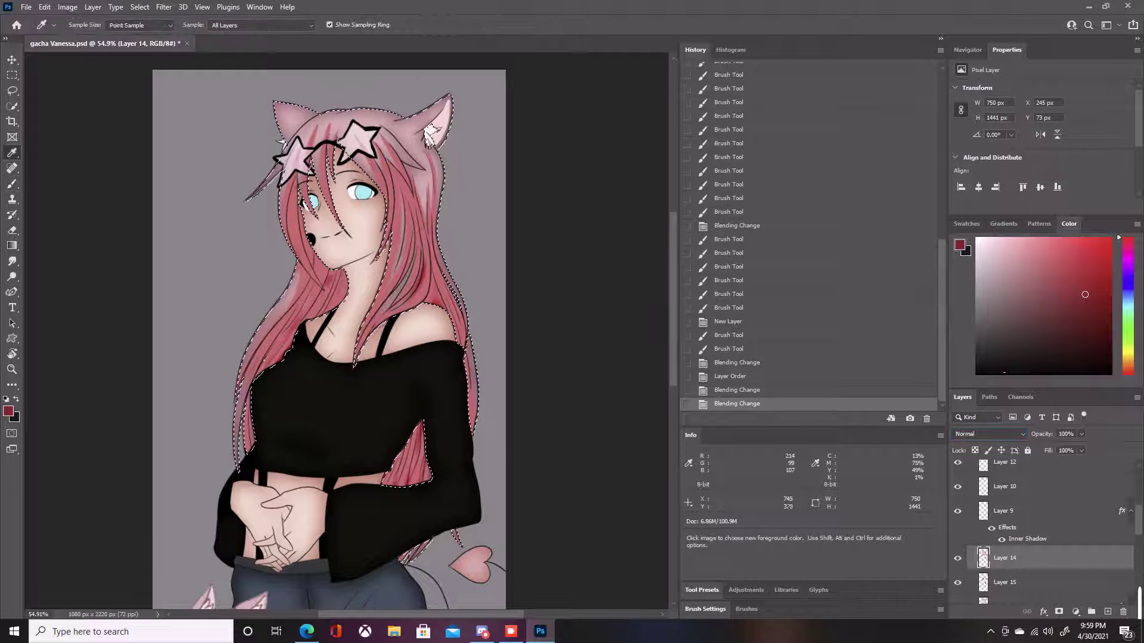
click(396, 193)
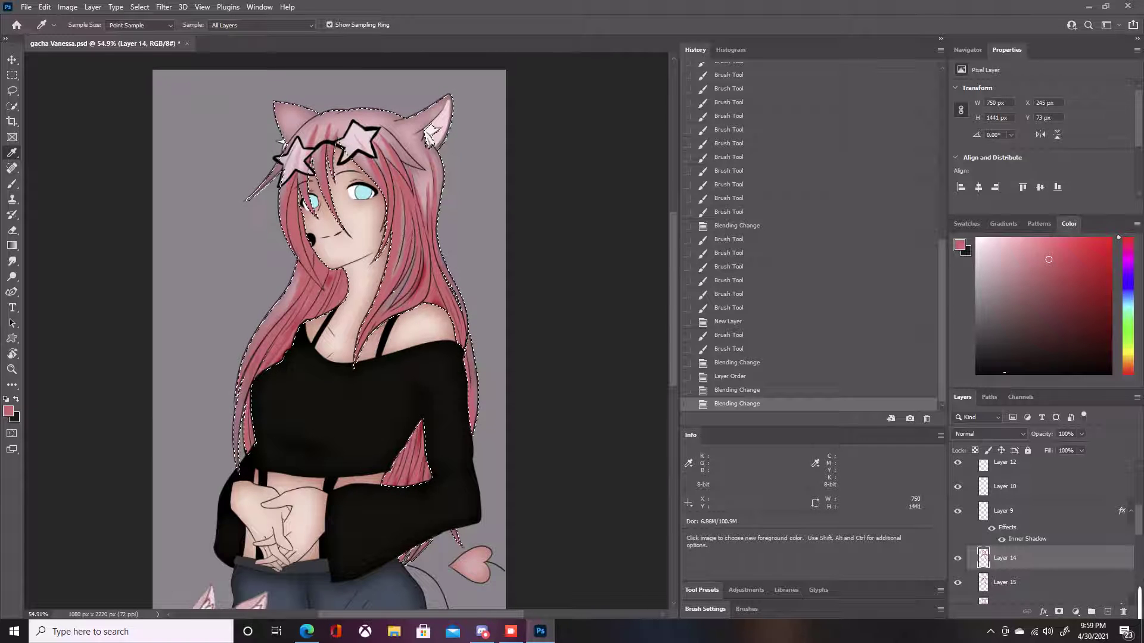
scroll(185, 370, down, 5)
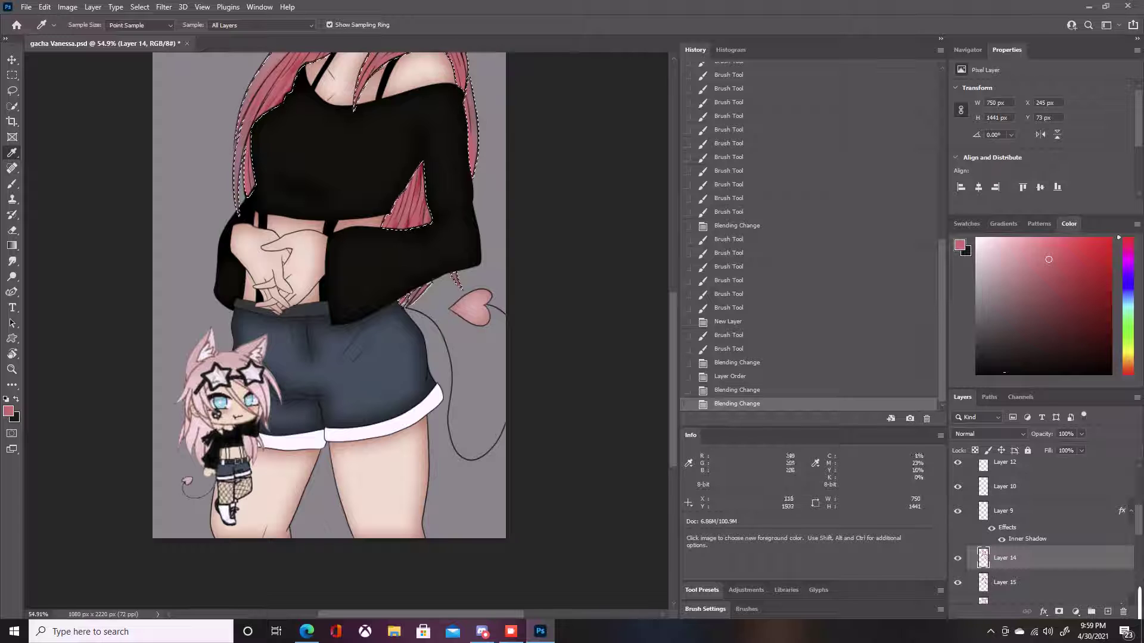
scroll(329, 331, up, 5)
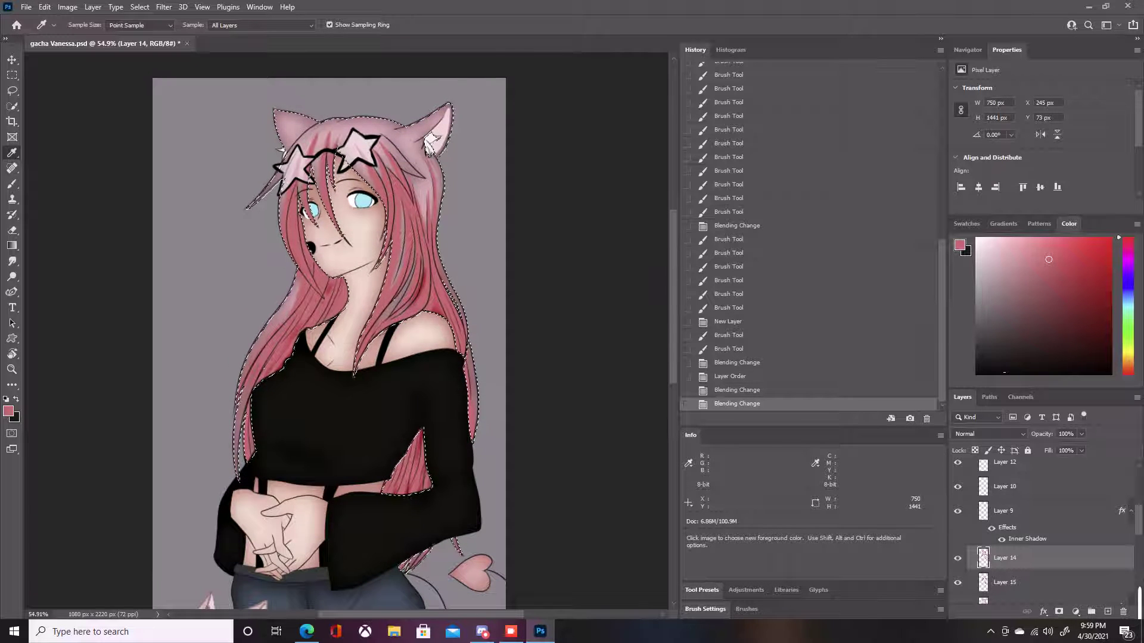
key(b)
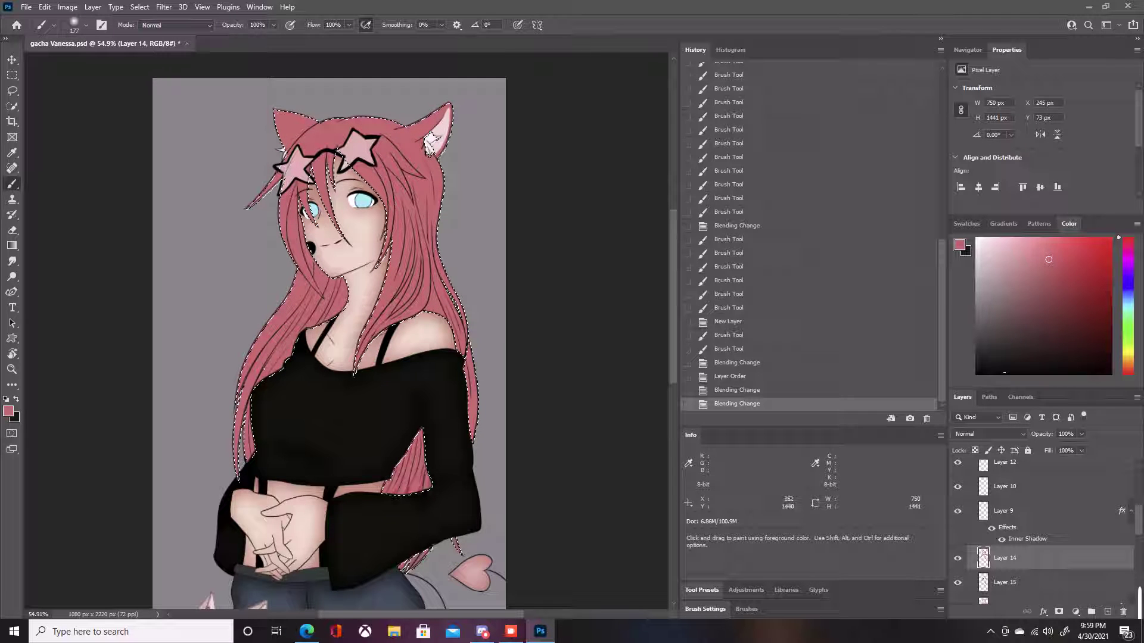
drag(238, 549, 444, 551)
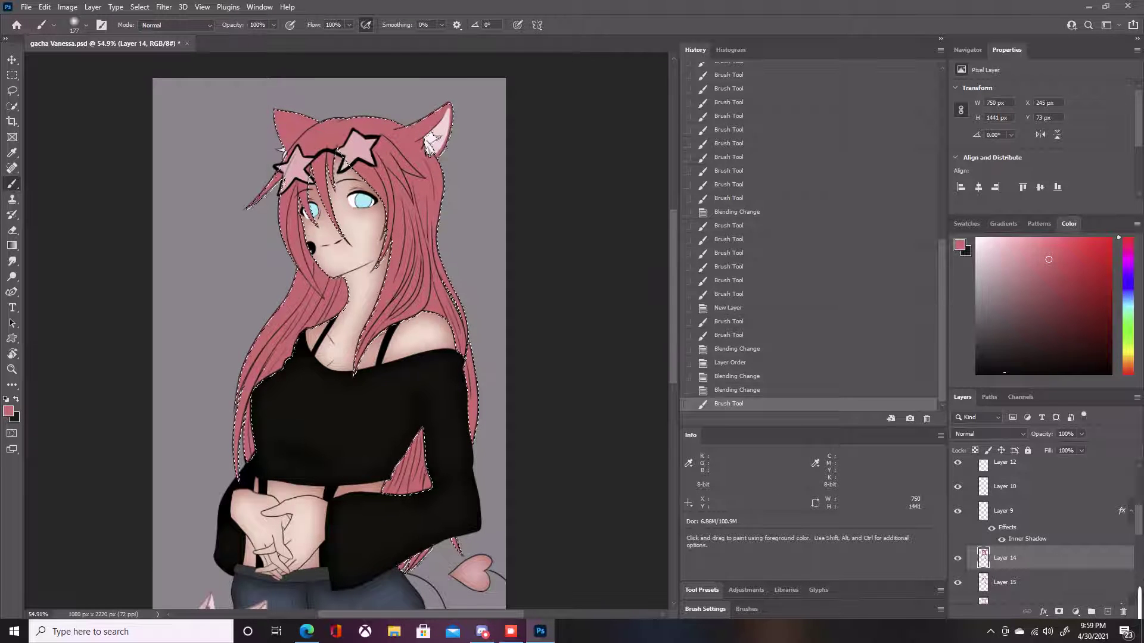
- Preview blending modes for Layer 14, set it to Overlay, and compare the hair with Layer 15 hidden and shown
click(989, 434)
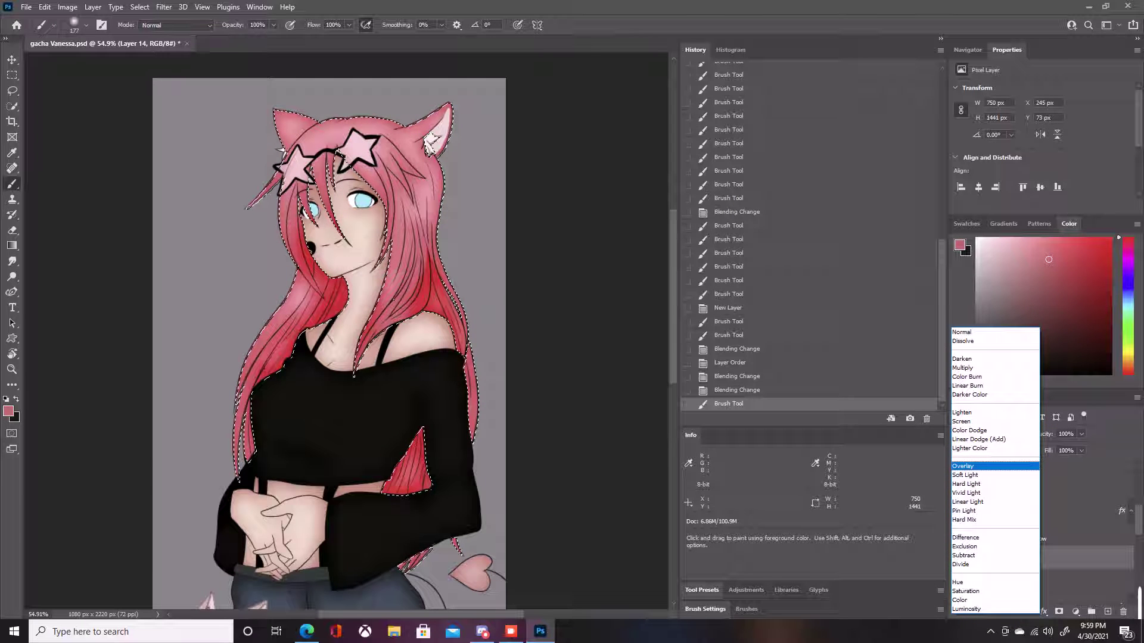
key(Up)
key(Up)
key(Up)
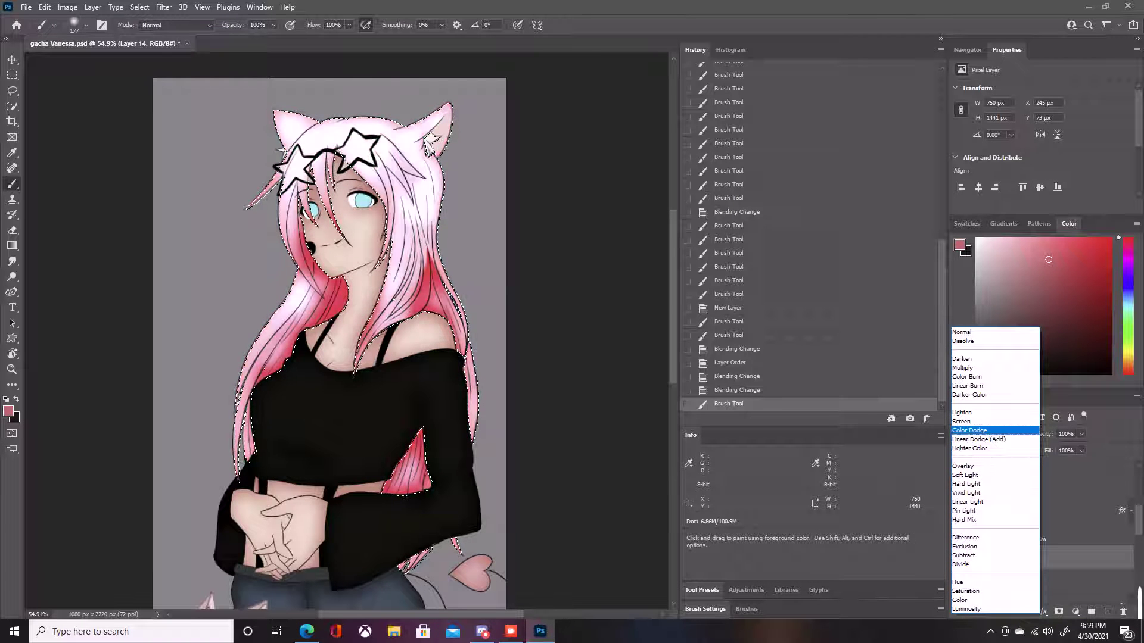
key(Down)
key(Down)
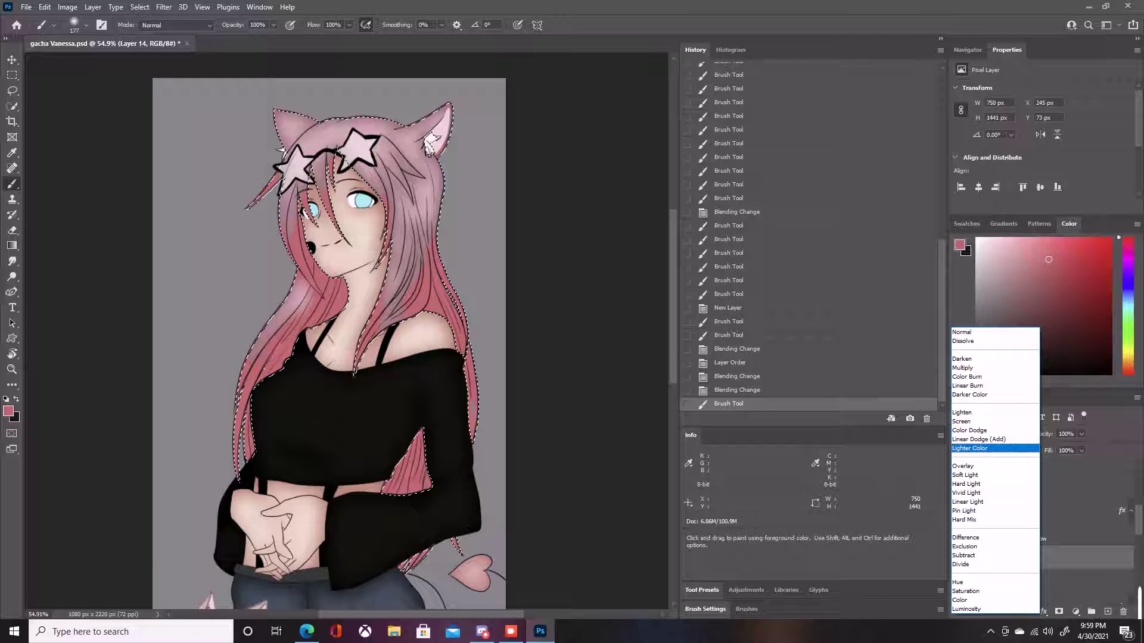
key(Up)
key(Down)
key(Down)
key(Down)
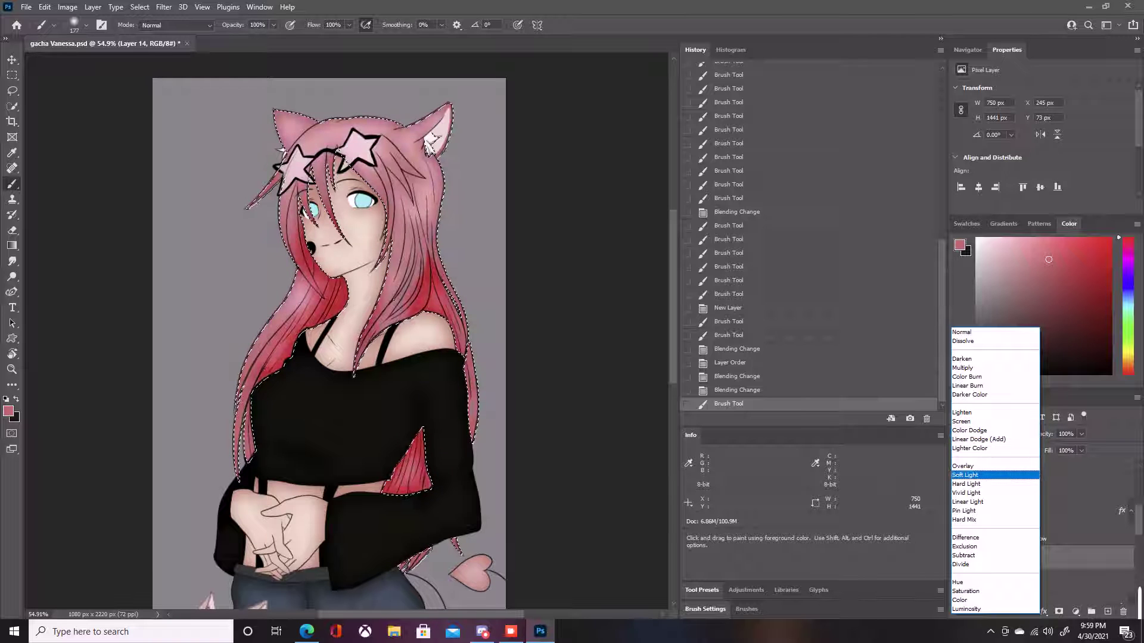
key(Up)
key(Return)
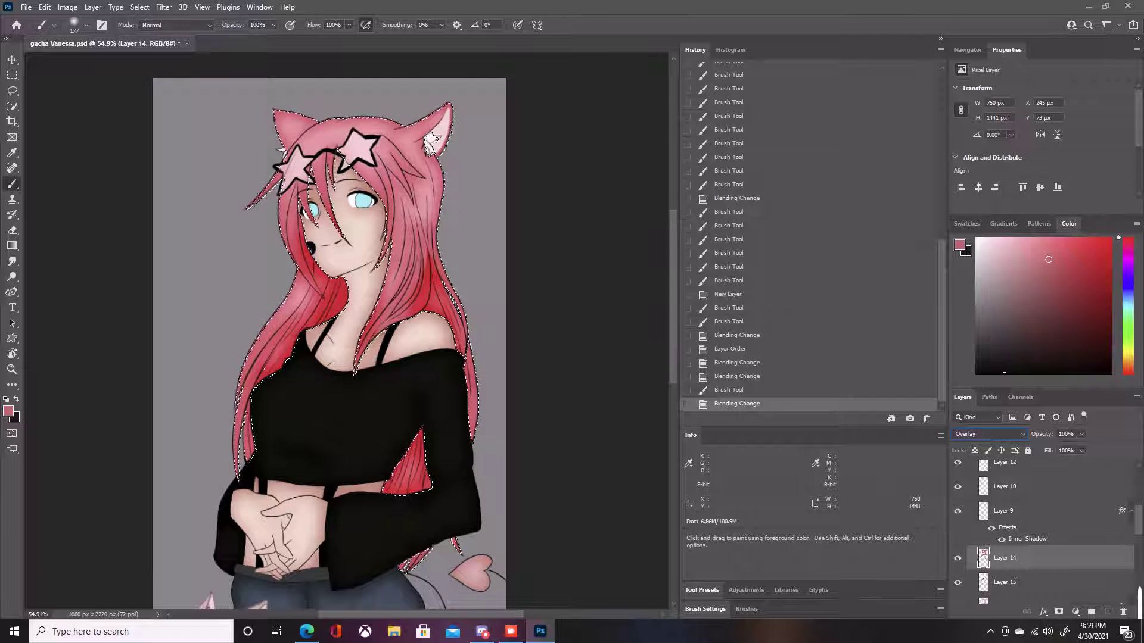
click(957, 558)
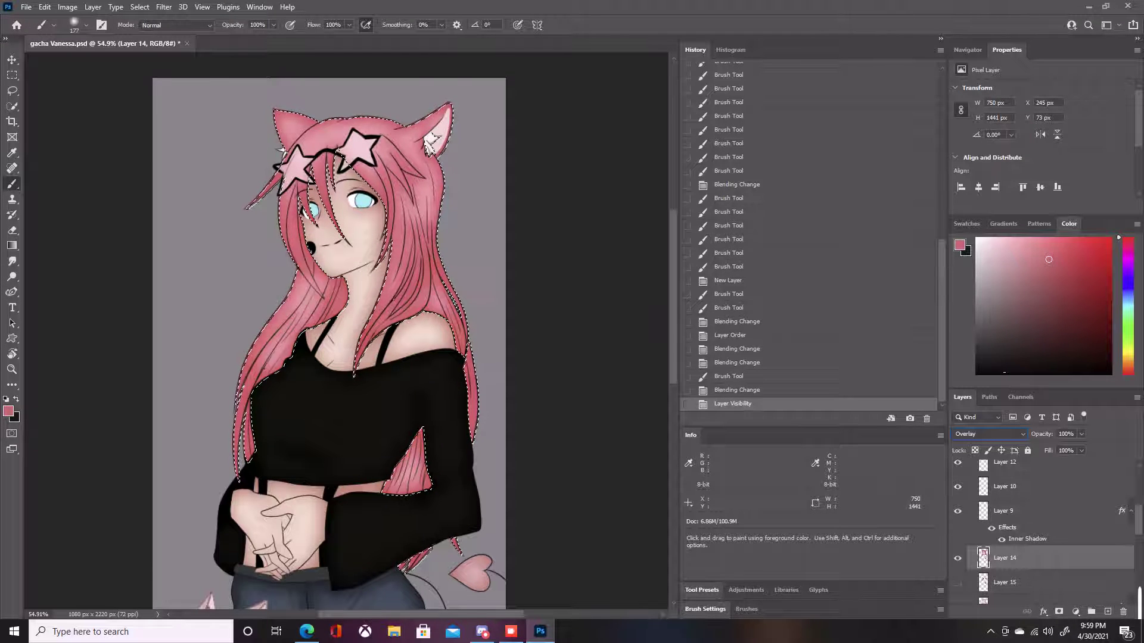
click(958, 558)
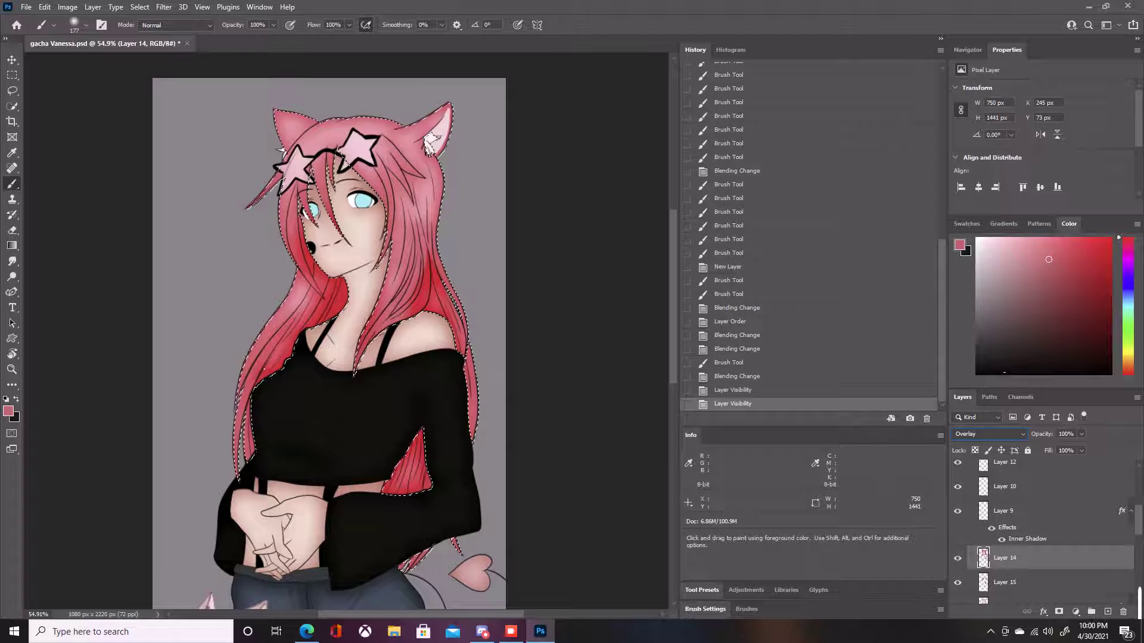
- Add a new layer above Layer 14 and start shading the bangs between the stars in dark red with a 15 px brush
key(ctrl+shift+alt+n)
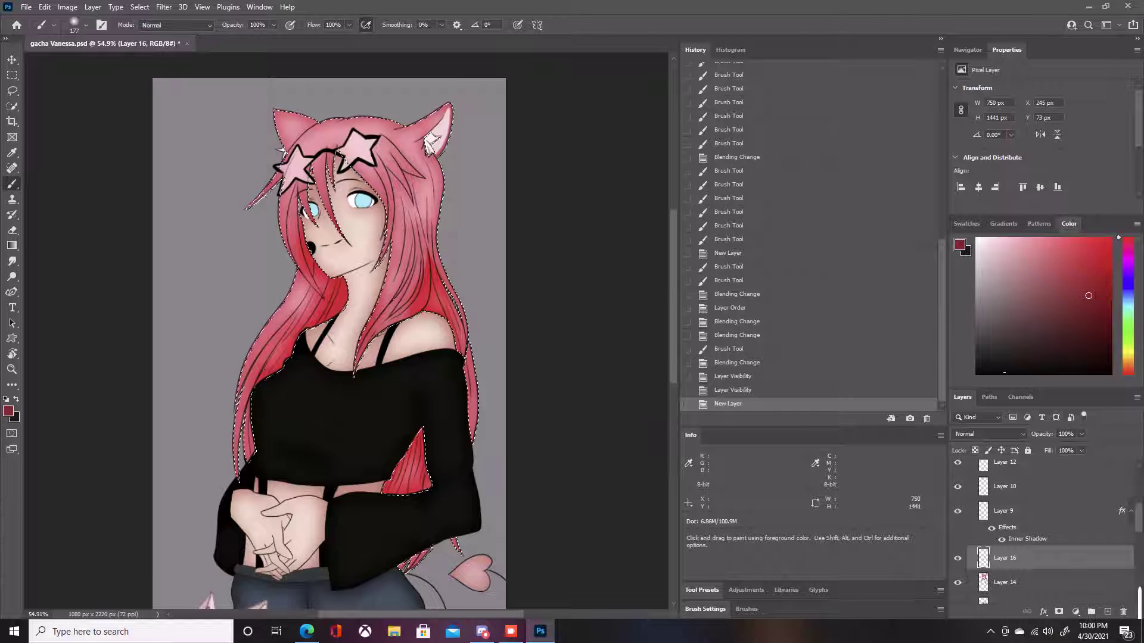
click(86, 25)
drag(79, 58, 67, 57)
click(333, 150)
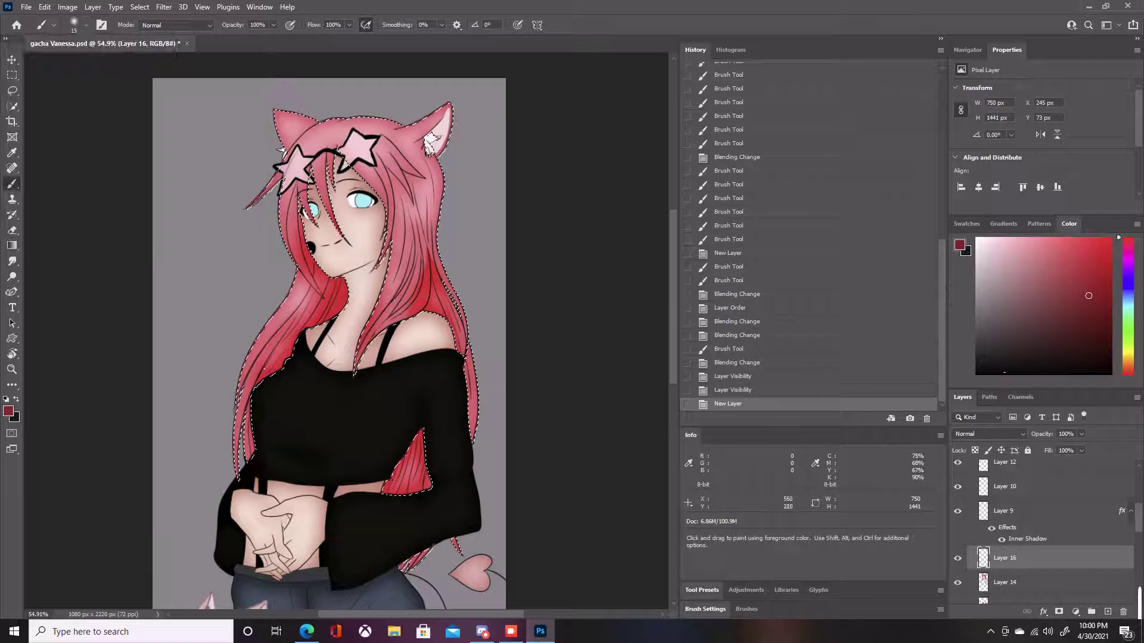
drag(332, 153, 325, 173)
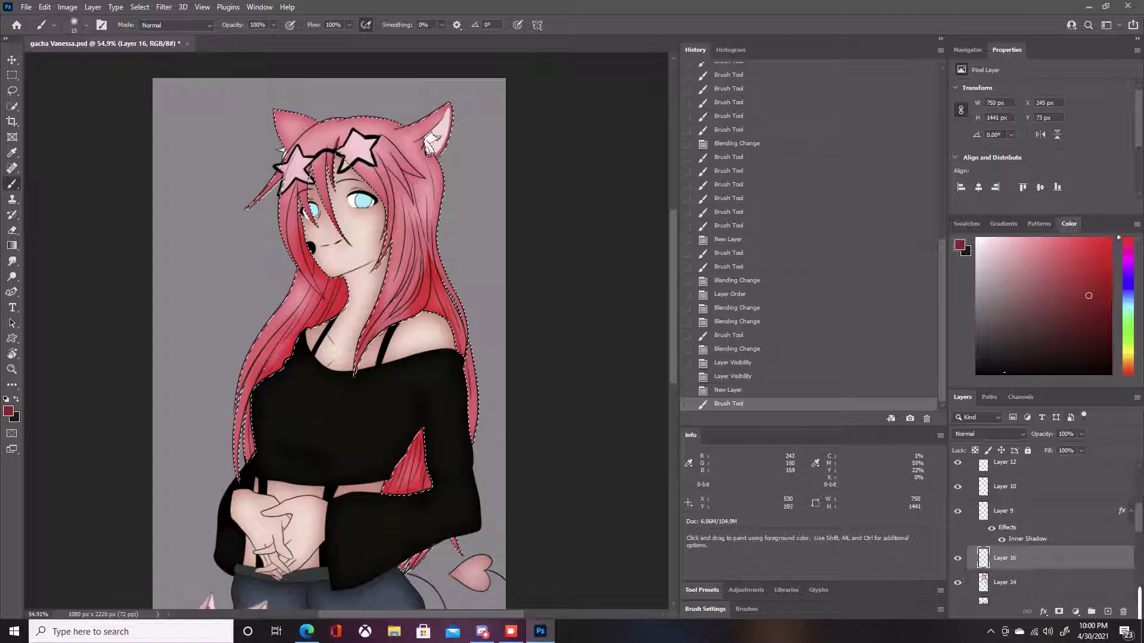
- Paint dark red shading down the lock of hair that frames the face beside the half-covered eye on Layer 16
drag(241, 395, 250, 464)
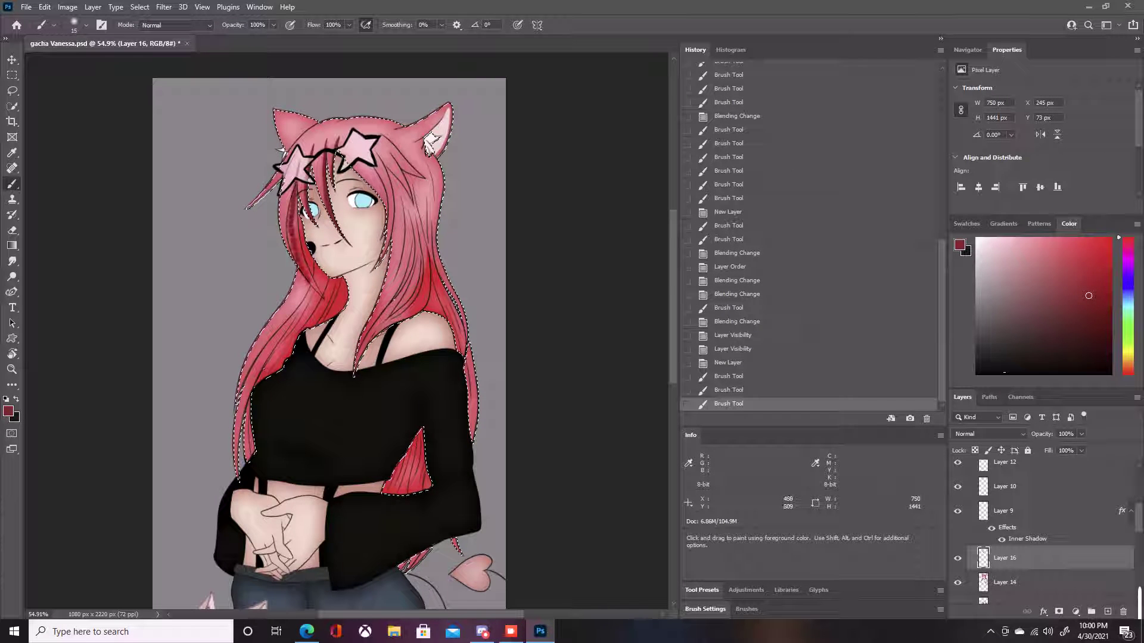
drag(304, 274, 322, 295)
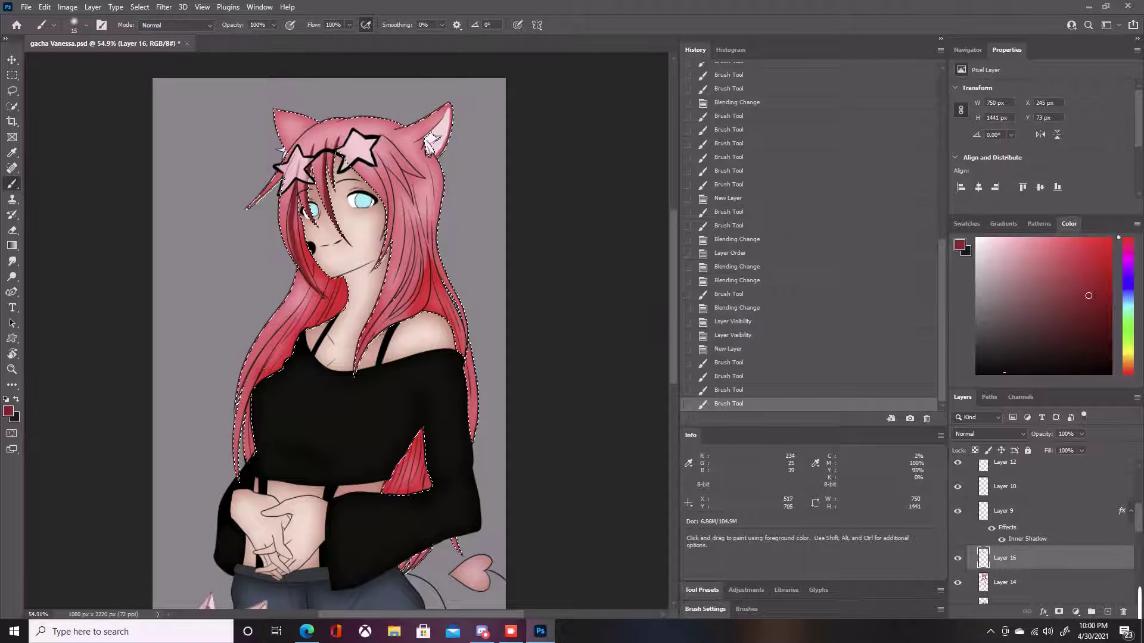
key(ctrl+z)
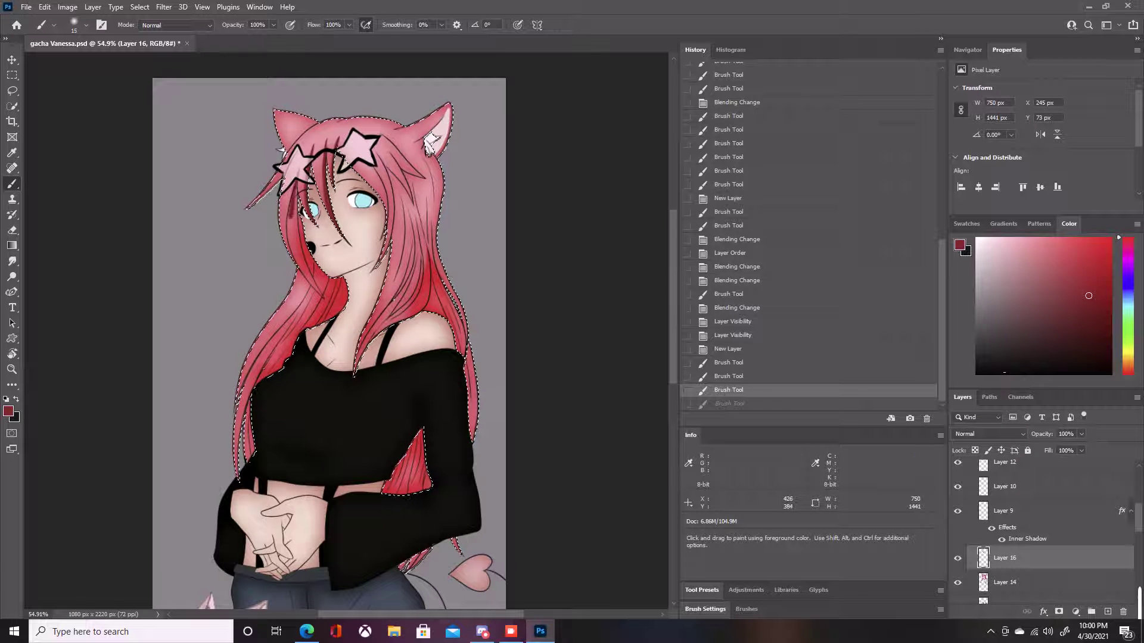
key(ctrl+shift+z)
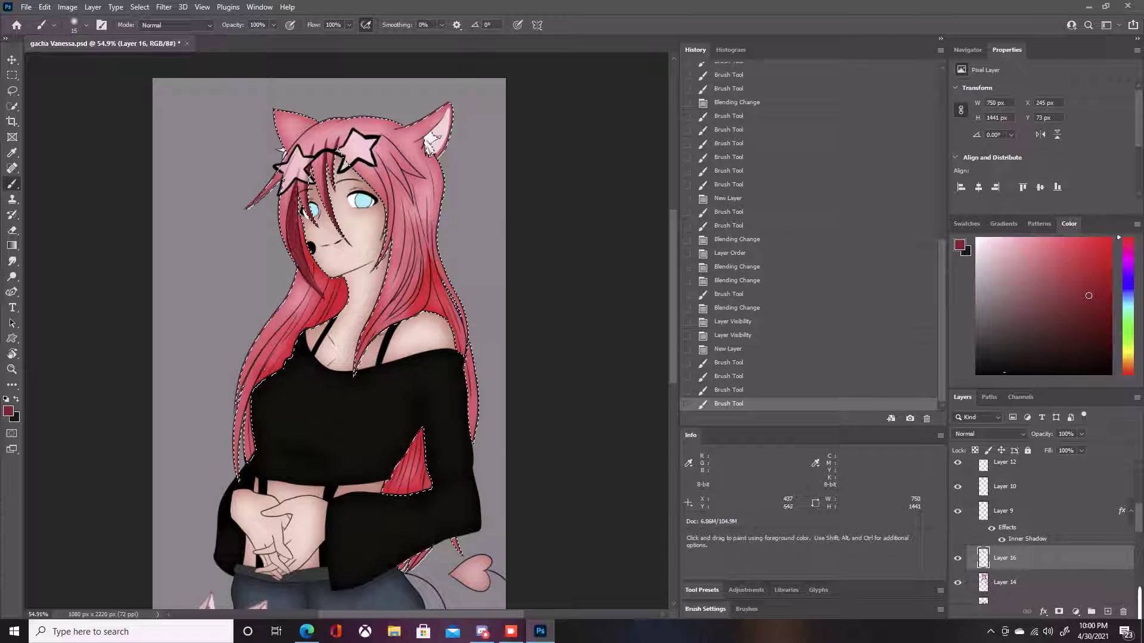
mouse_move(298, 243)
mouse_down()
mouse_move(308, 272)
mouse_move(314, 263)
mouse_up()
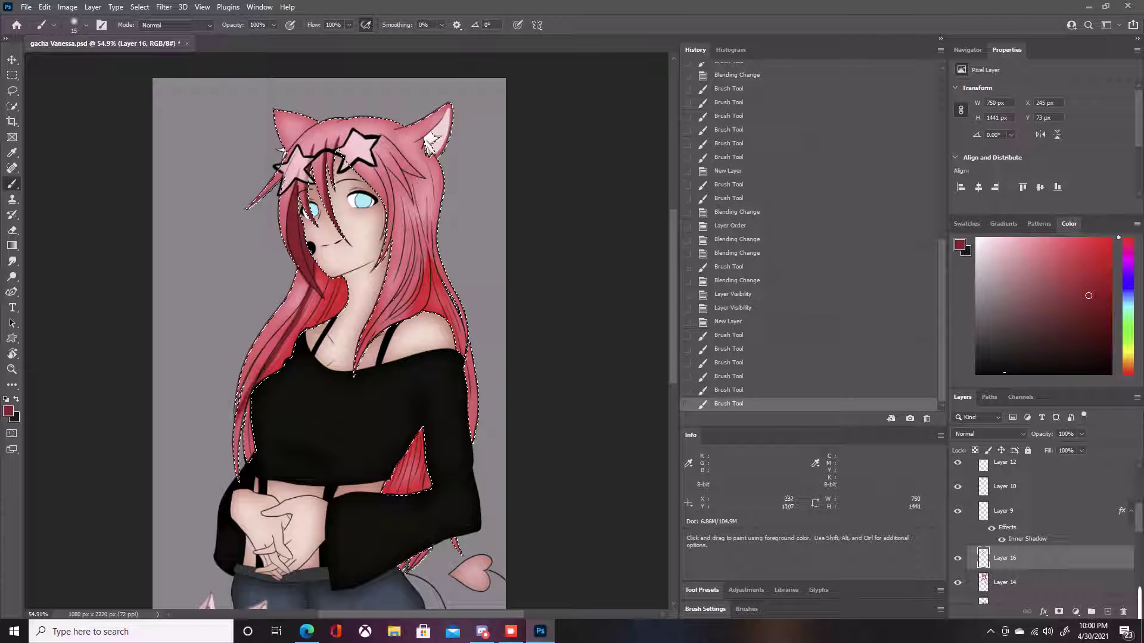
- Paint dark red strands through the hair falling over the shoulder below that lock and behind the neck, down to the tips
drag(228, 441, 230, 437)
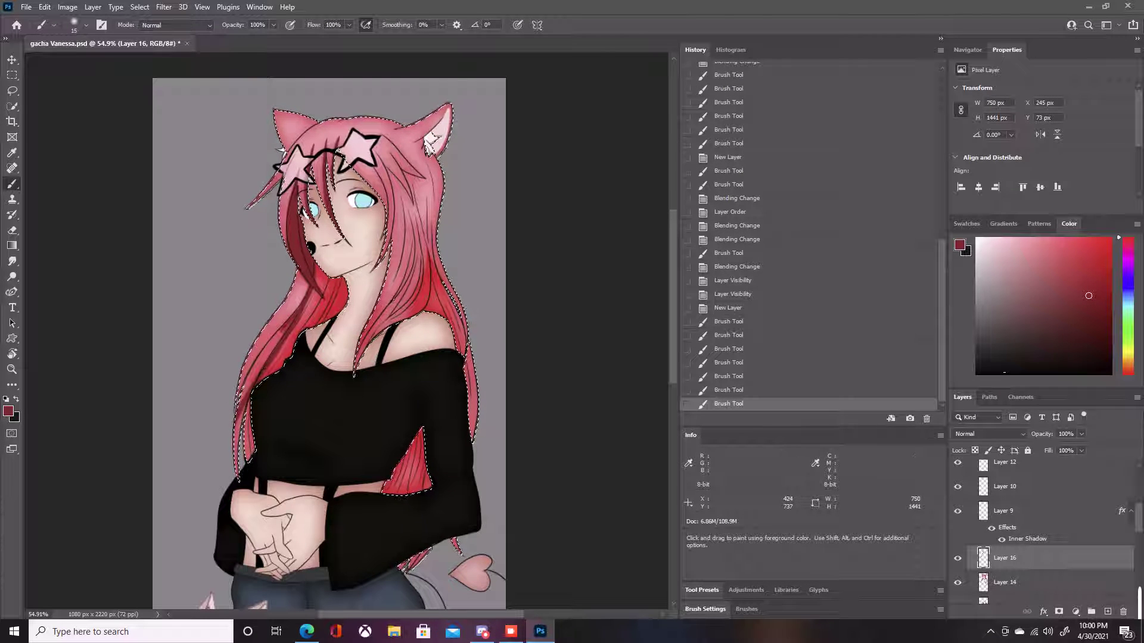
drag(246, 389, 252, 452)
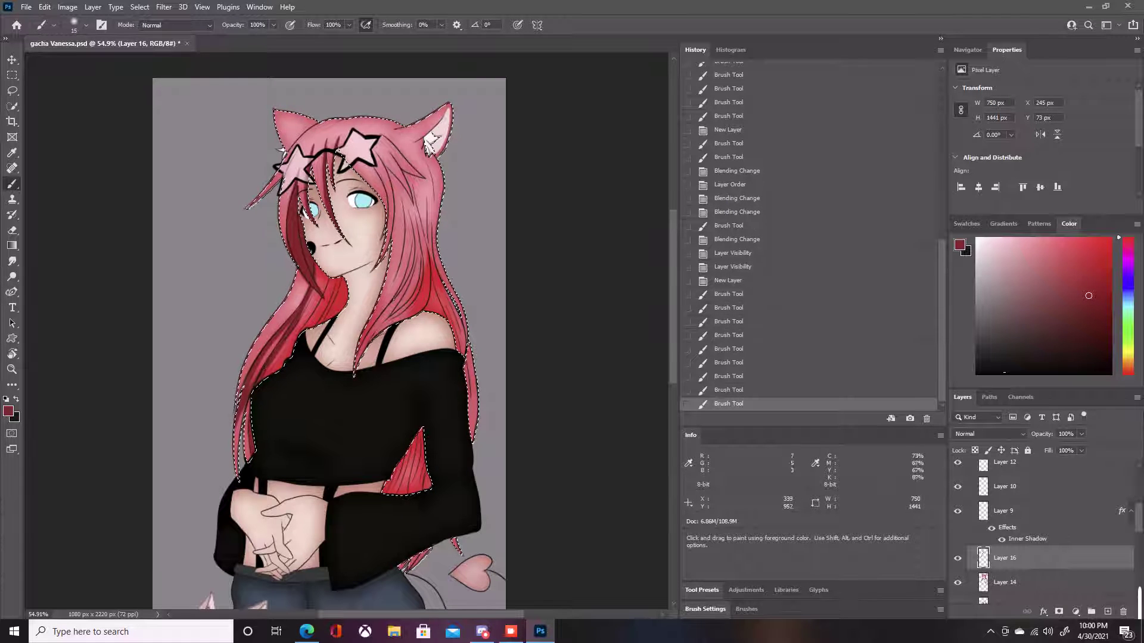
drag(307, 319, 326, 264)
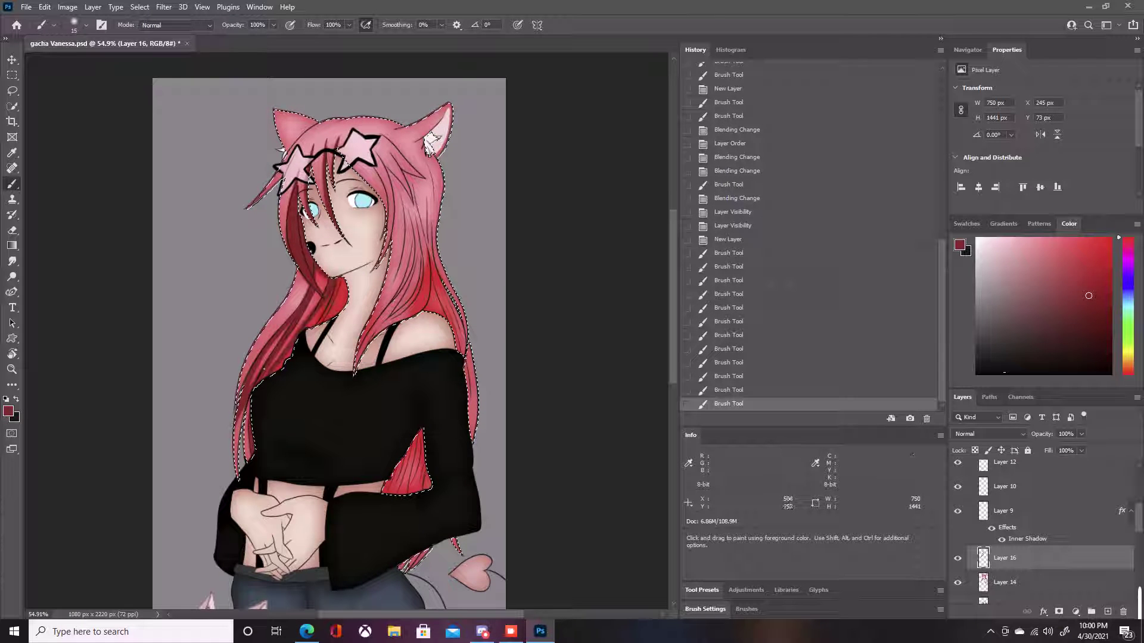
drag(325, 312, 322, 321)
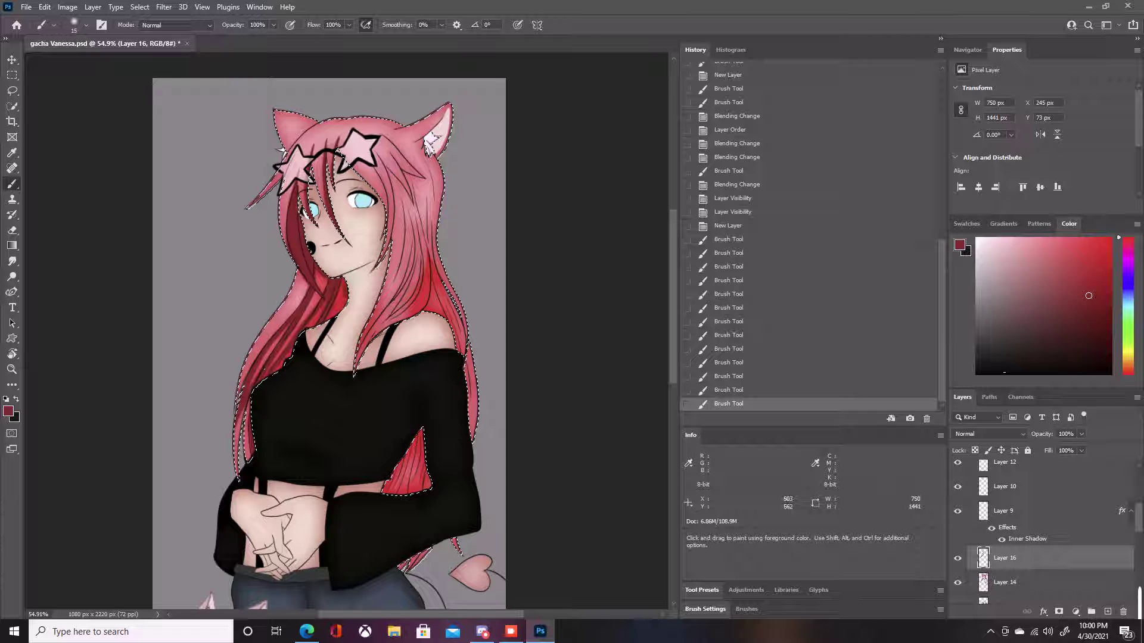
mouse_move(317, 262)
mouse_down()
mouse_move(320, 172)
mouse_move(381, 187)
mouse_move(380, 262)
mouse_up()
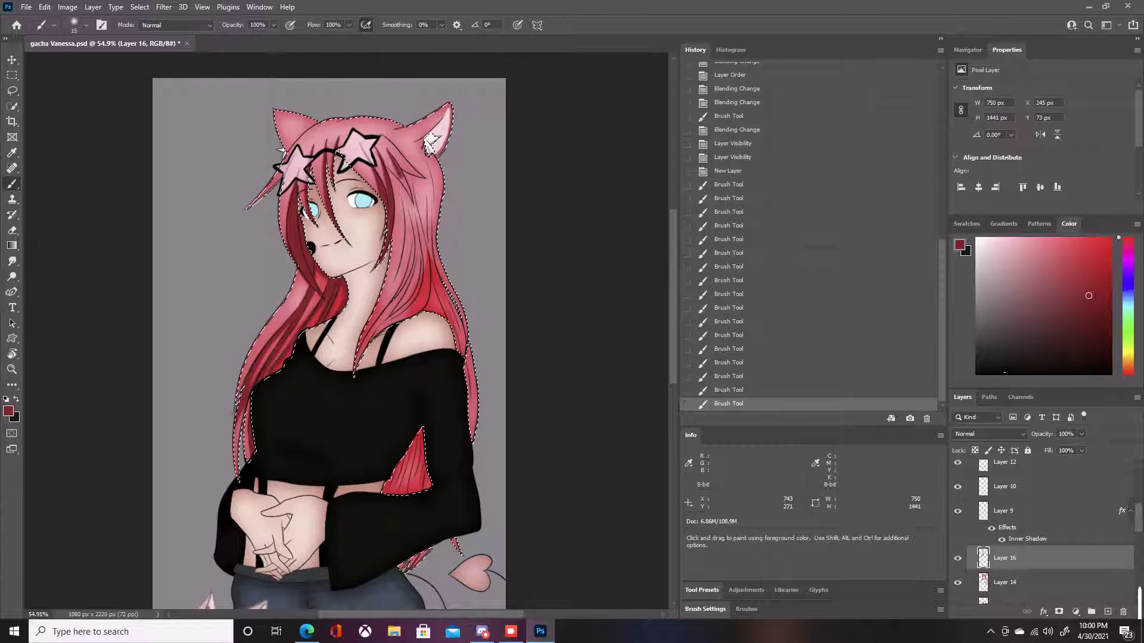
drag(396, 167, 412, 201)
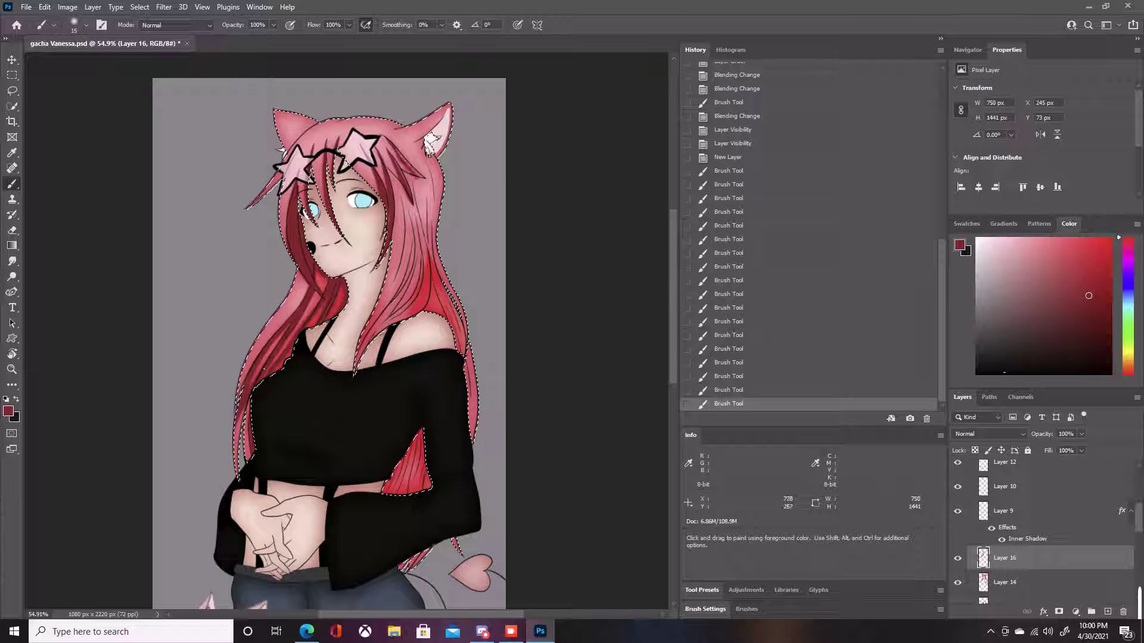
drag(407, 162, 424, 177)
key(ctrl+z)
key(ctrl+z)
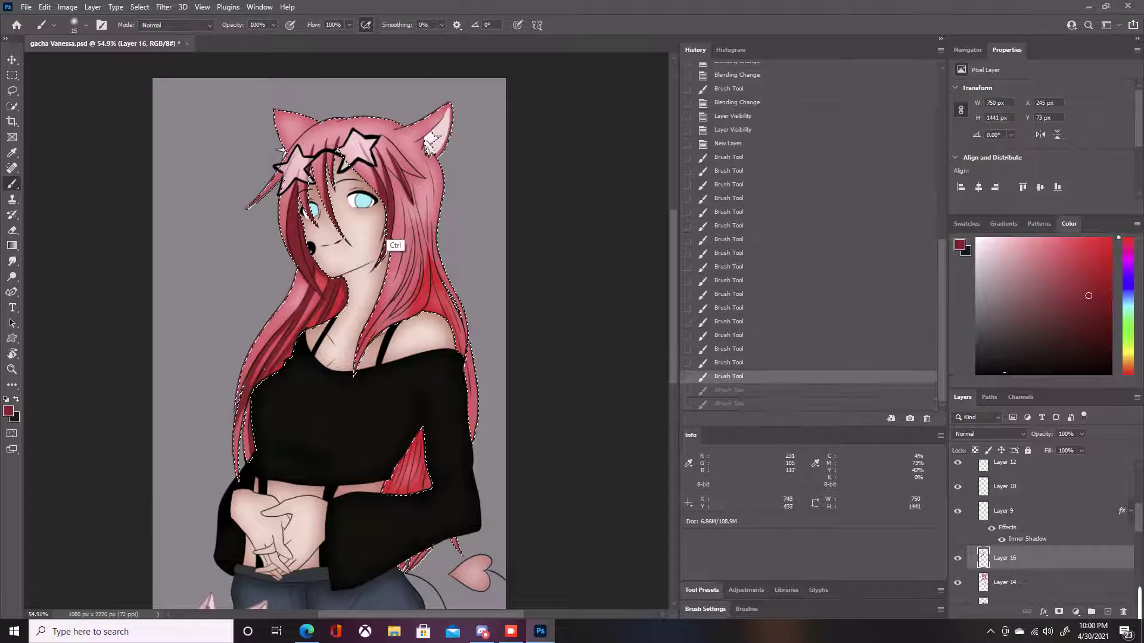
key(ctrl+z)
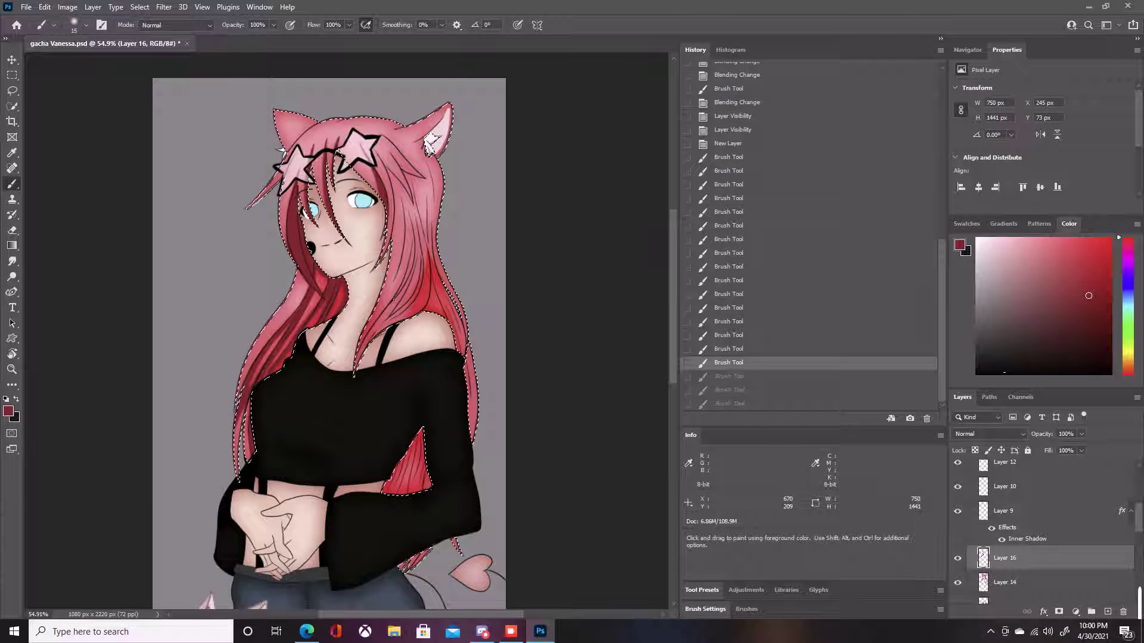
- Paint dark red strands on the hair beside the fully visible eye, from the star down past the shoulder and behind the elbow
drag(392, 213, 391, 233)
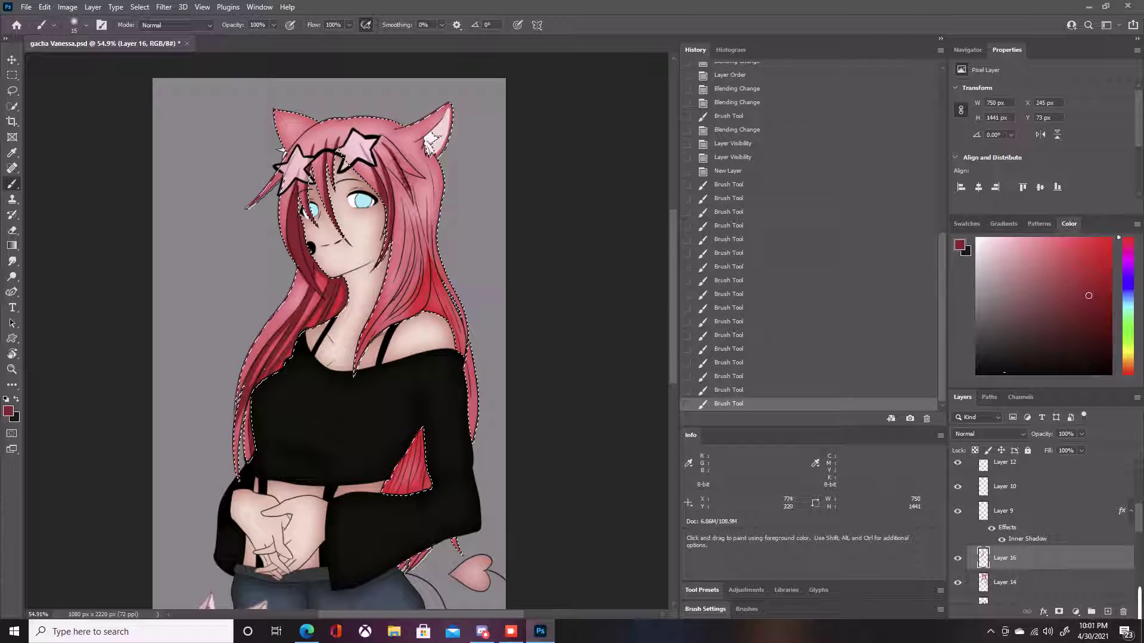
mouse_move(406, 150)
mouse_down()
mouse_move(402, 163)
mouse_move(421, 177)
mouse_move(411, 167)
mouse_move(413, 192)
mouse_up()
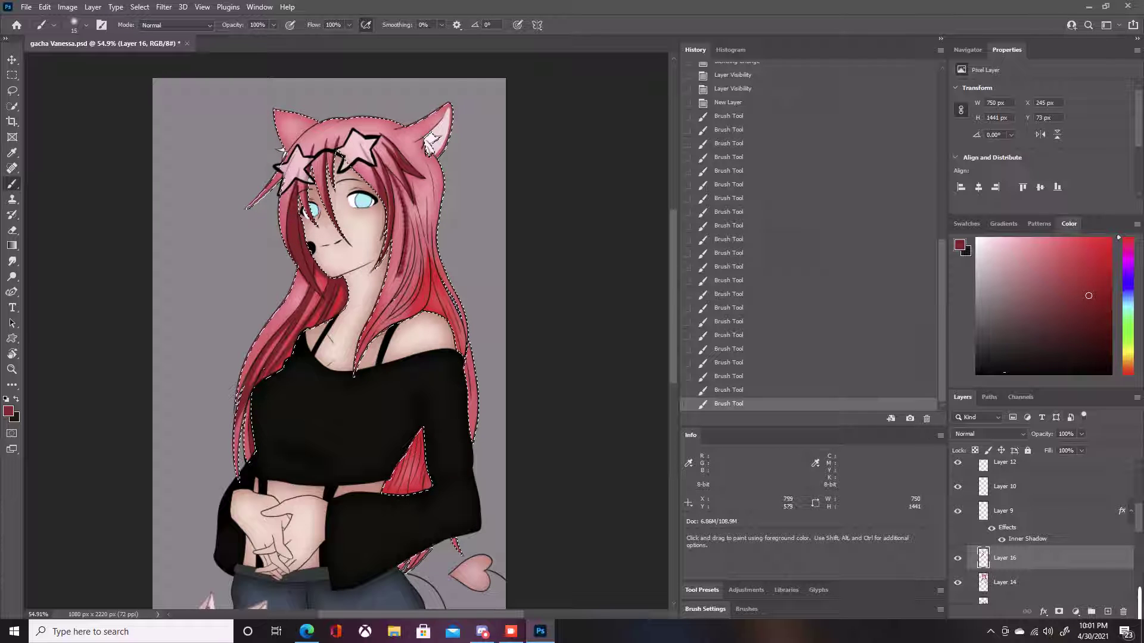
drag(411, 233, 400, 273)
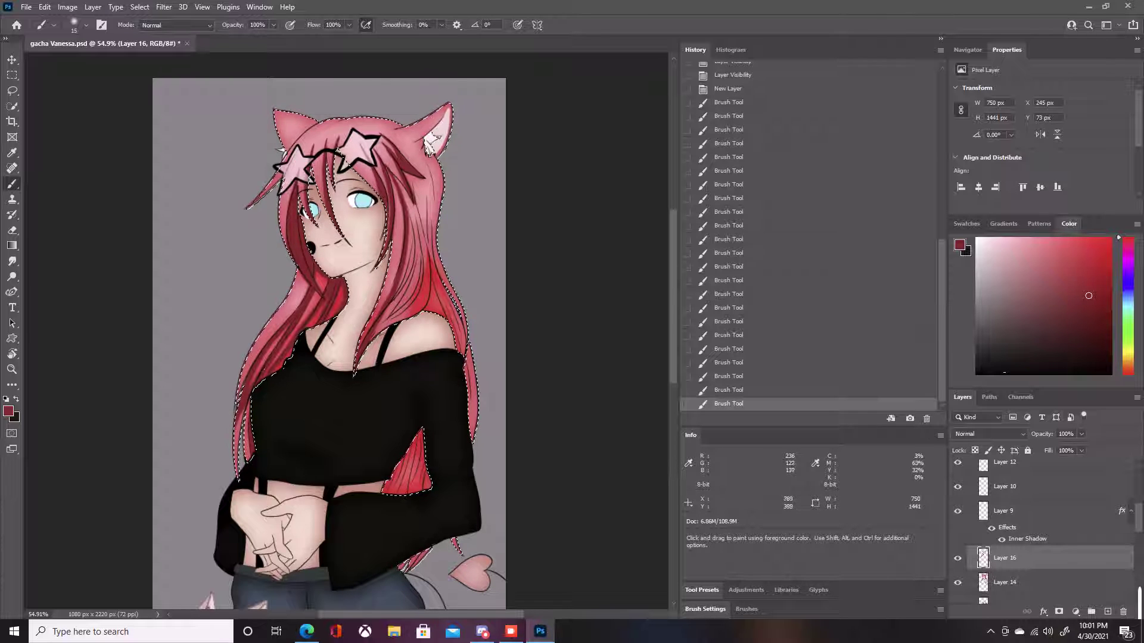
drag(400, 169, 415, 205)
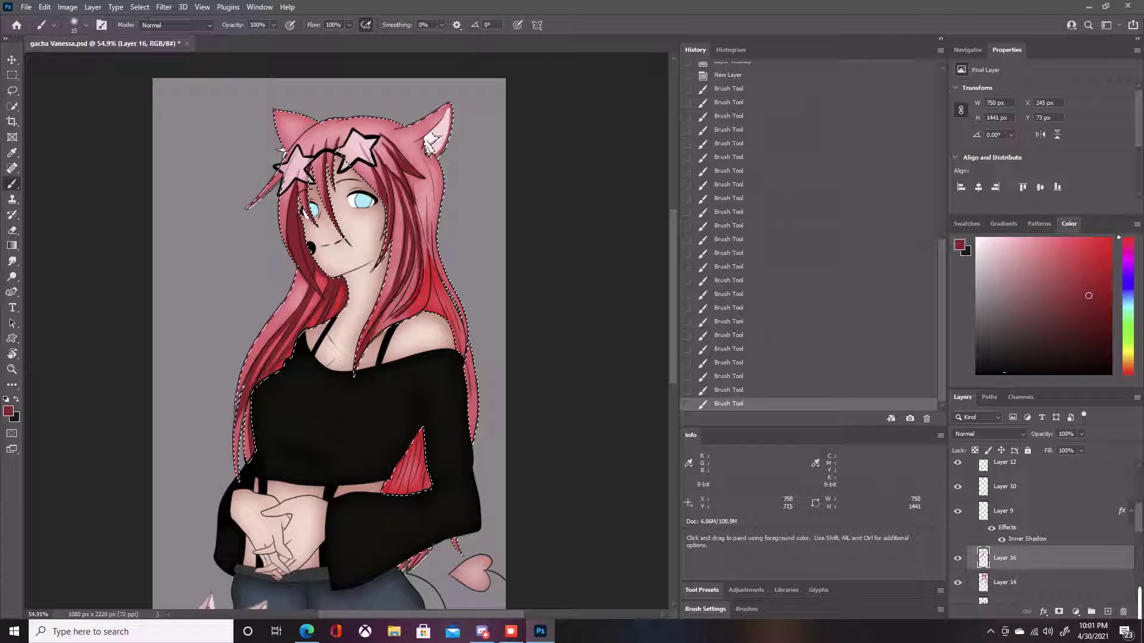
drag(379, 331, 367, 349)
drag(401, 303, 386, 323)
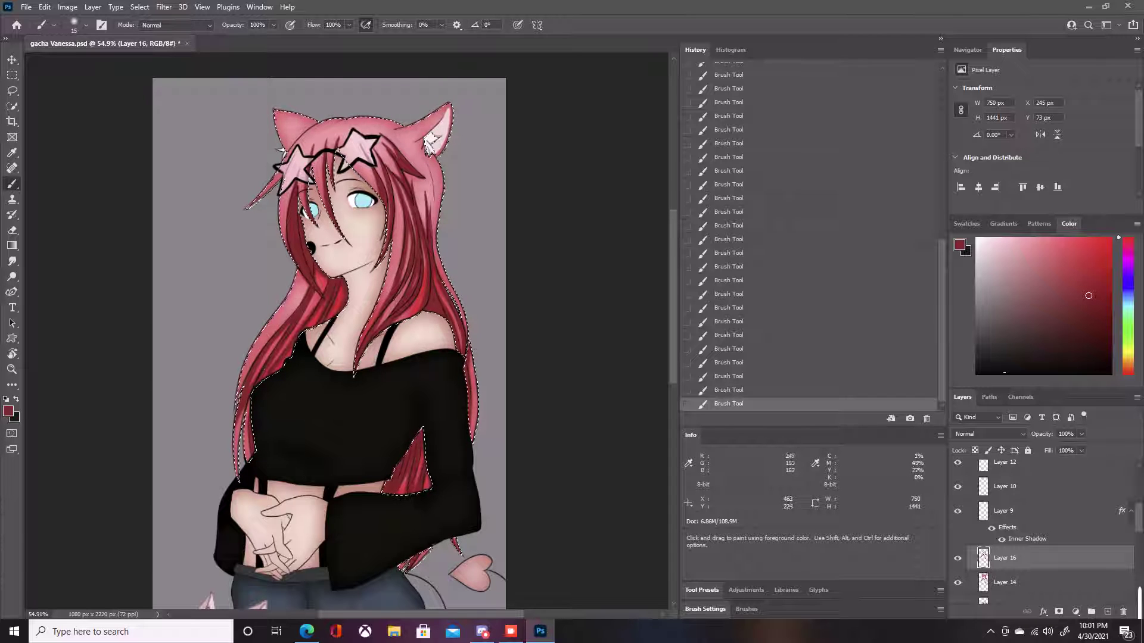
- Shade the cat ears in dark red with a 32 px brush and set Layer 16's blending mode to Soft Light
click(85, 25)
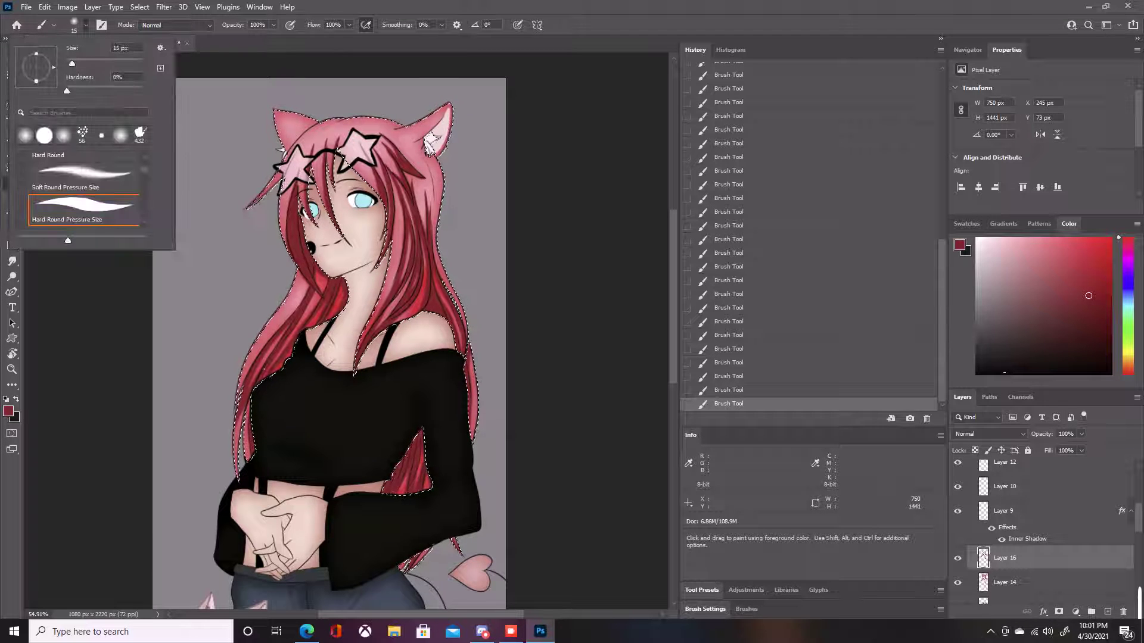
drag(72, 63, 78, 63)
click(86, 25)
click(86, 25)
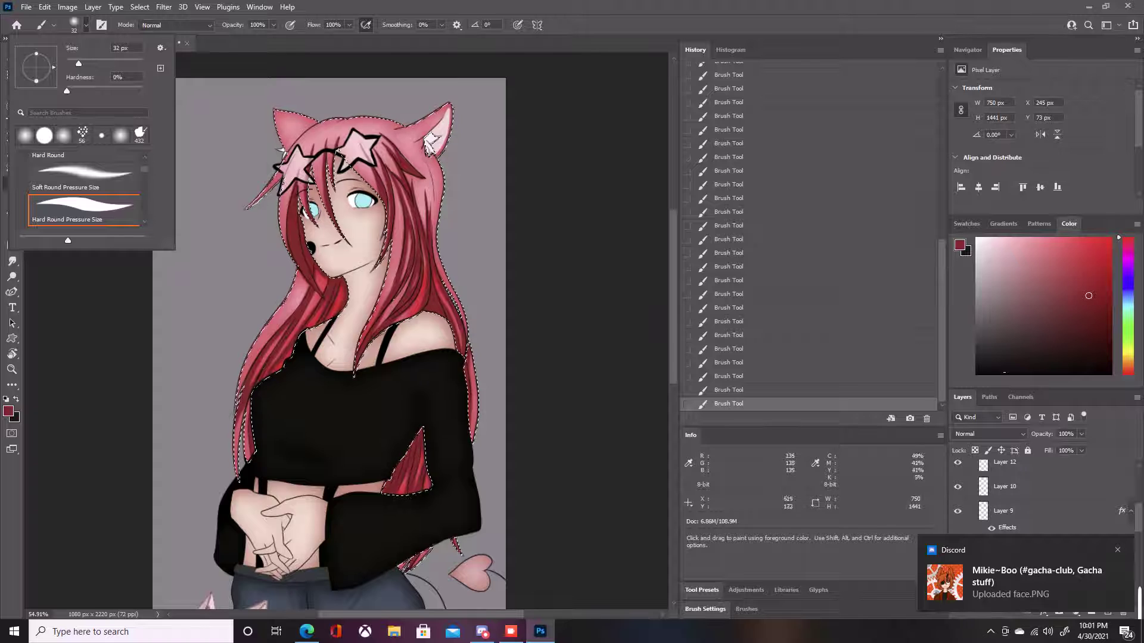
drag(318, 124, 303, 130)
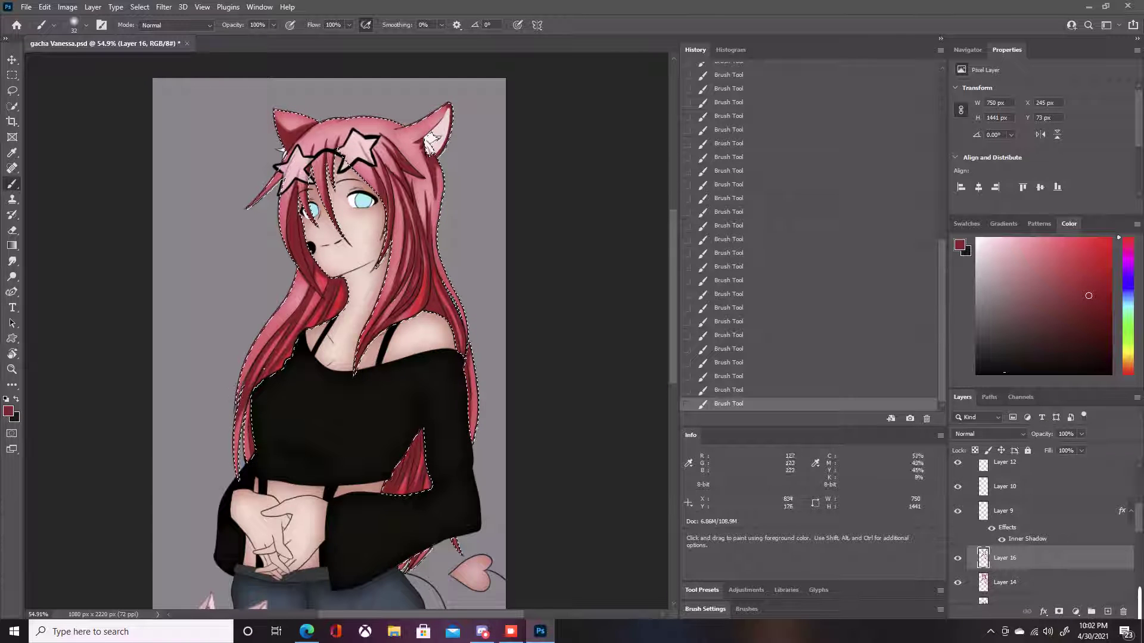
click(989, 435)
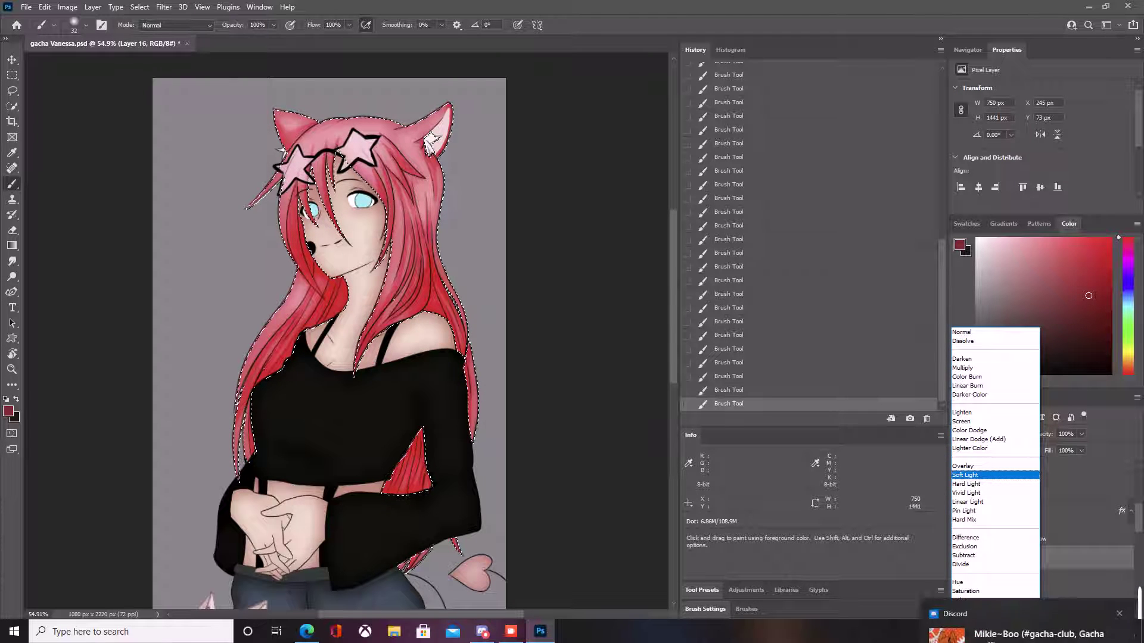
key(Return)
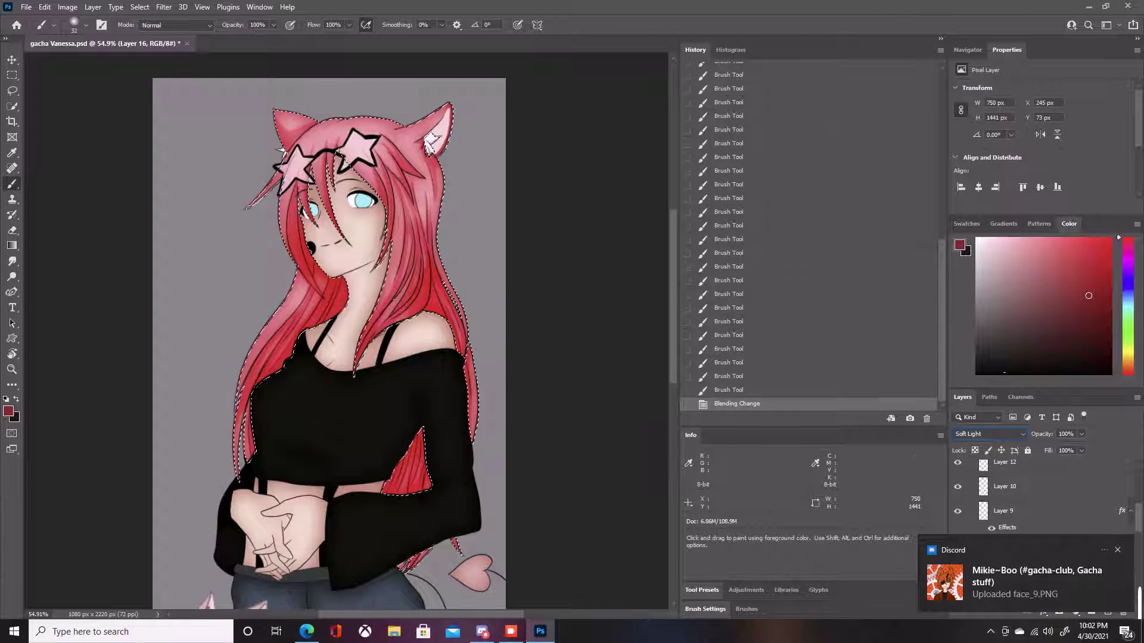
- Add a new layer above Layer 16 and paint broad dark red shadows beside the face, along the outer hair and under the arm with a larger brush
key(ctrl+shift+alt+n)
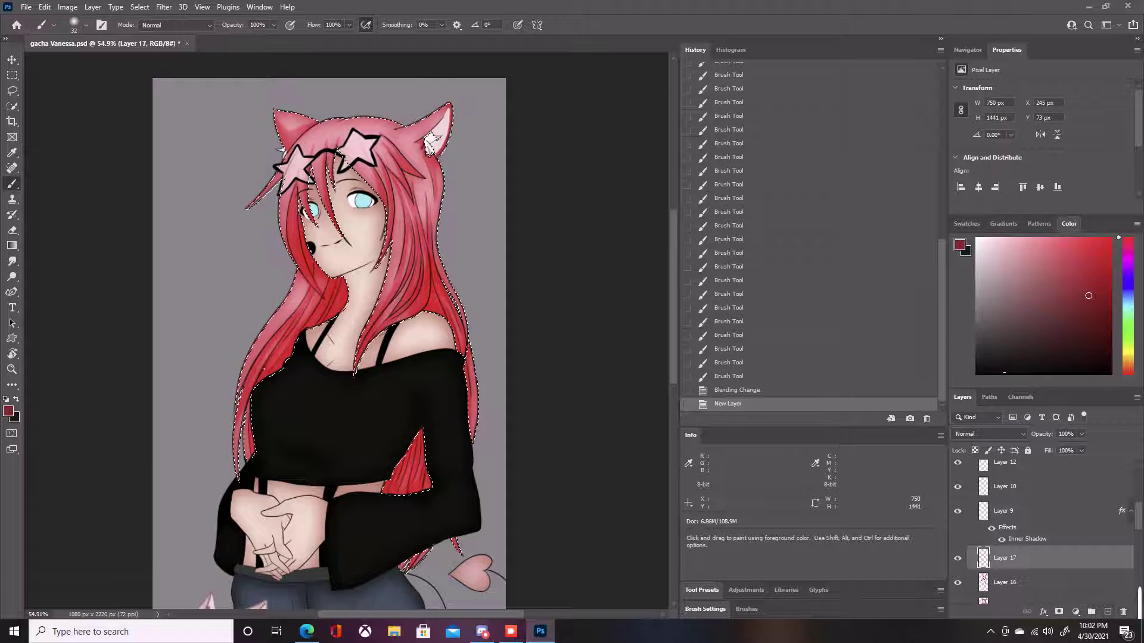
click(85, 25)
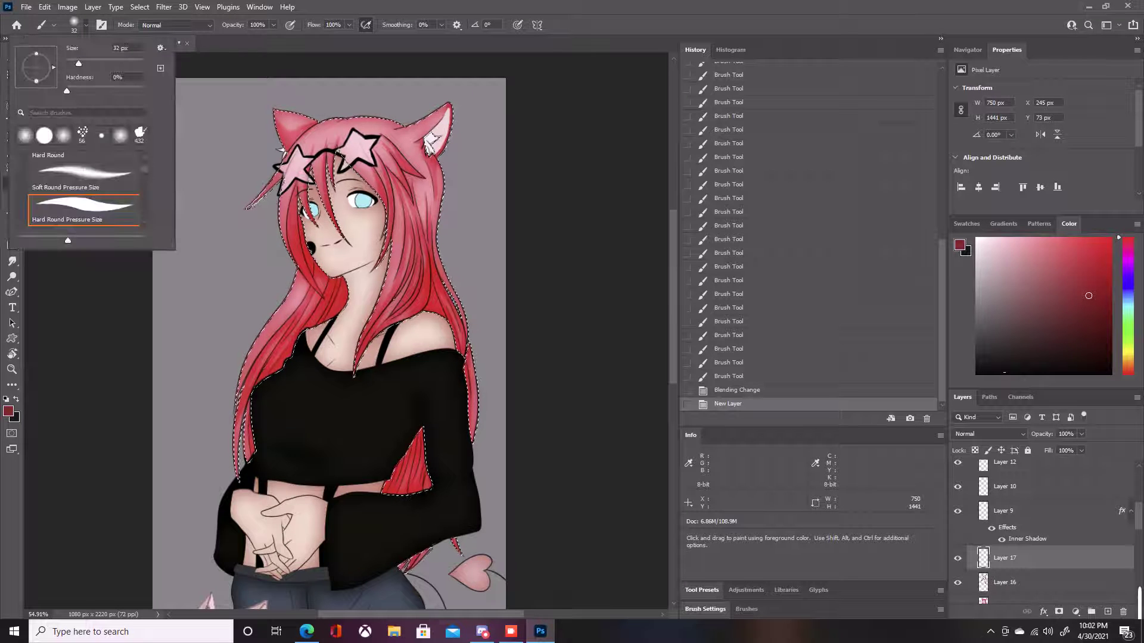
drag(77, 64, 82, 64)
click(340, 264)
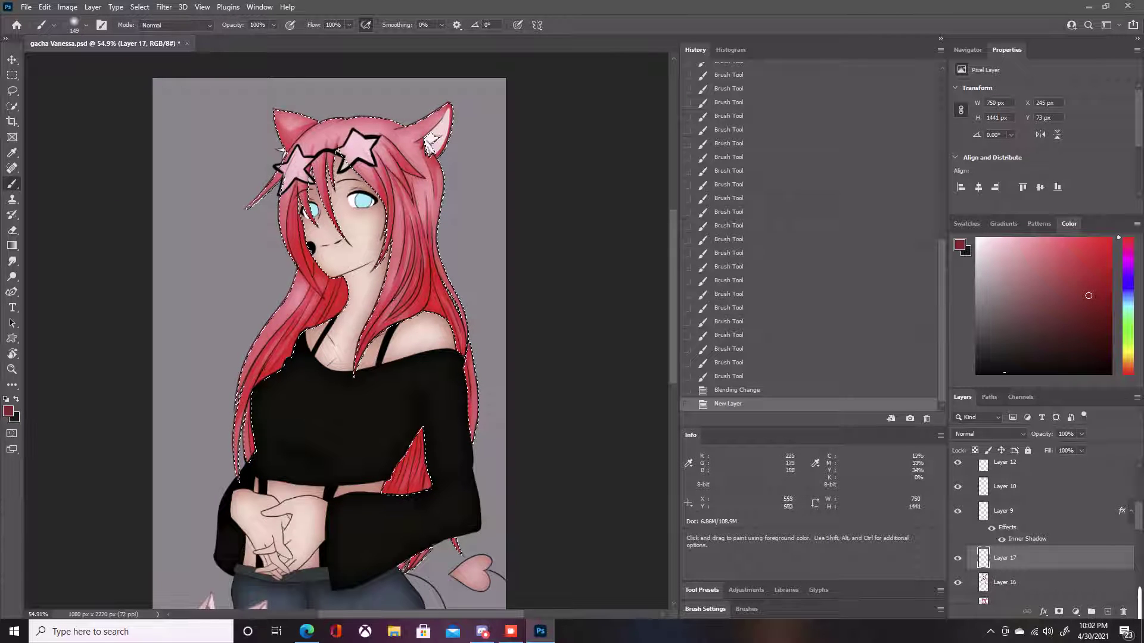
mouse_move(297, 206)
mouse_down()
mouse_move(331, 298)
mouse_move(265, 376)
mouse_up()
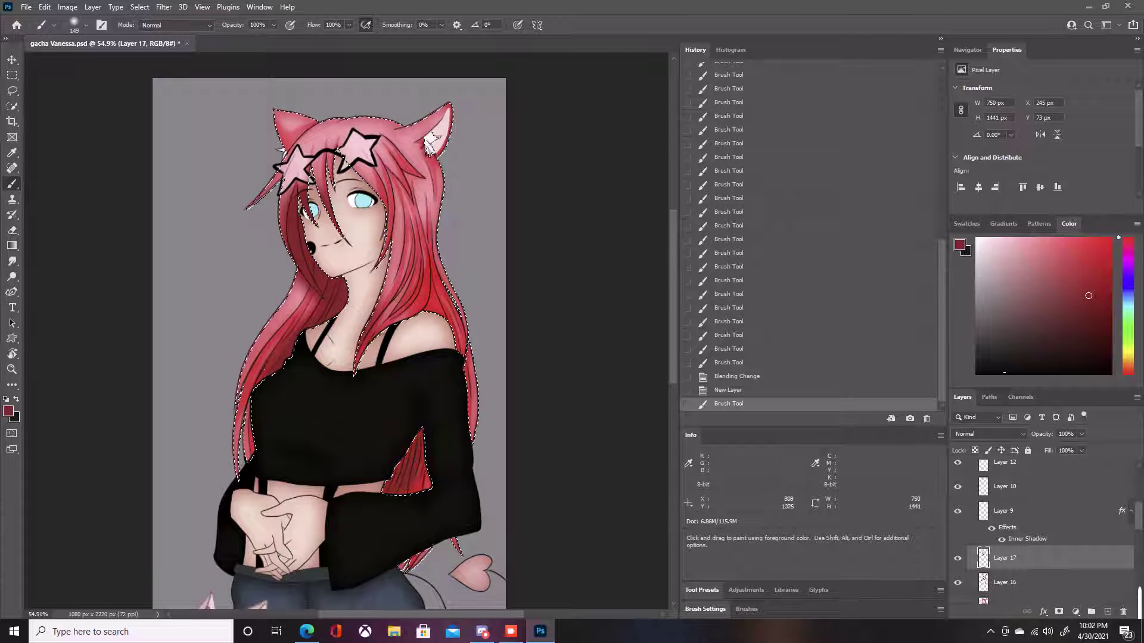
drag(417, 440, 393, 481)
drag(420, 212, 434, 251)
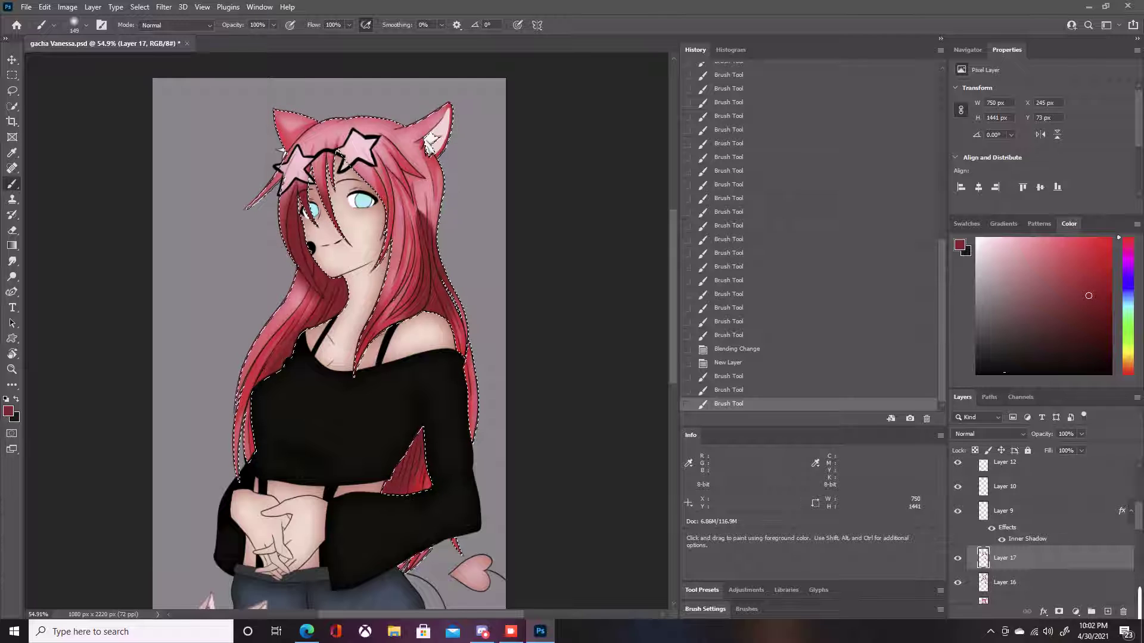
- Try out blending modes for Layer 17's dark red shadows and set it to Color
click(989, 433)
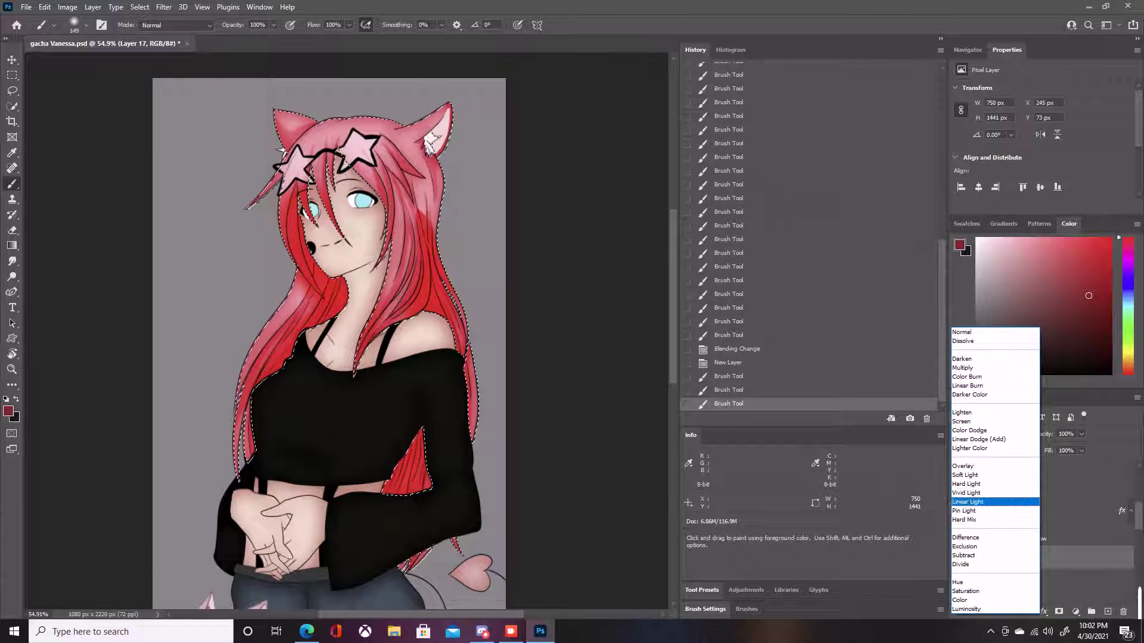
key(Down)
key(Down)
key(Down)
key(Down)
key(Down)
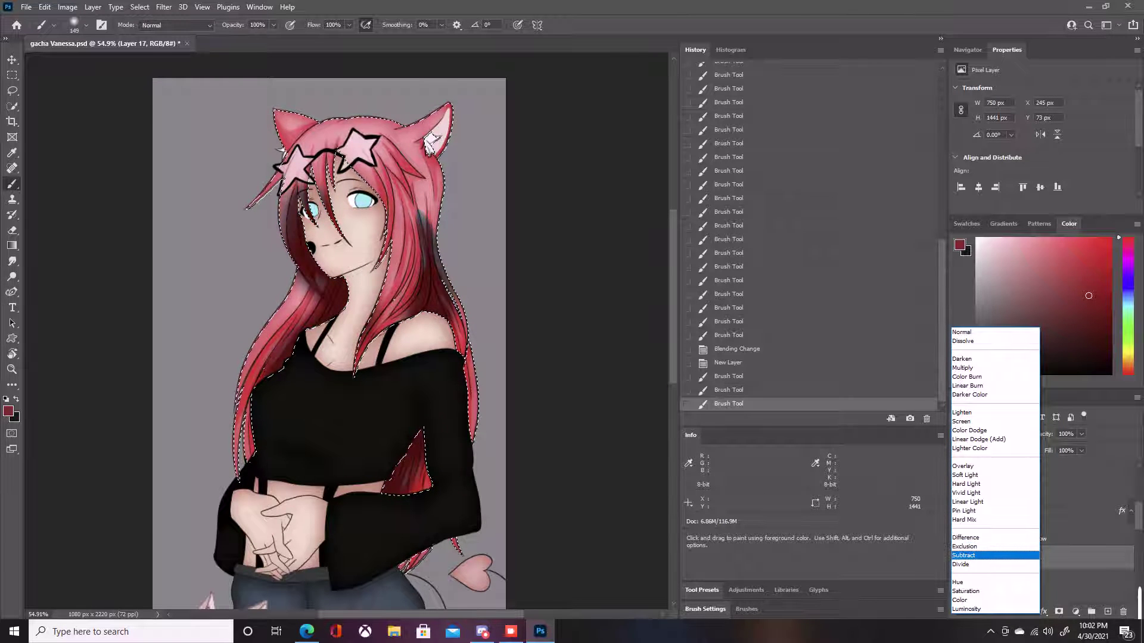
key(Down)
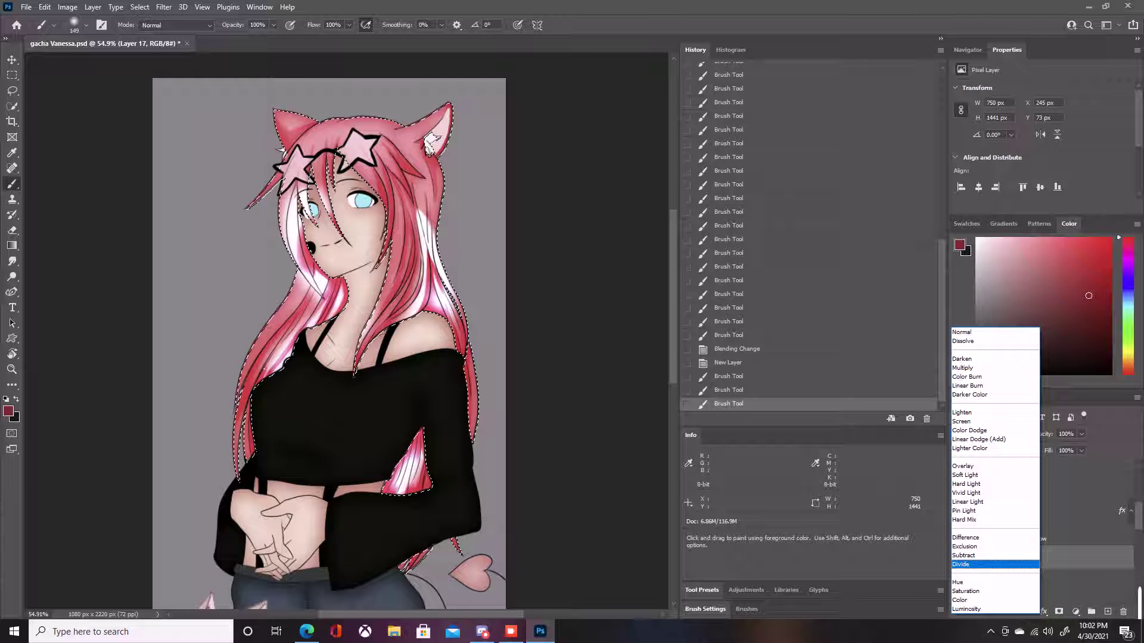
key(Down)
key(Down)
key(Down)
key(Down)
key(Up)
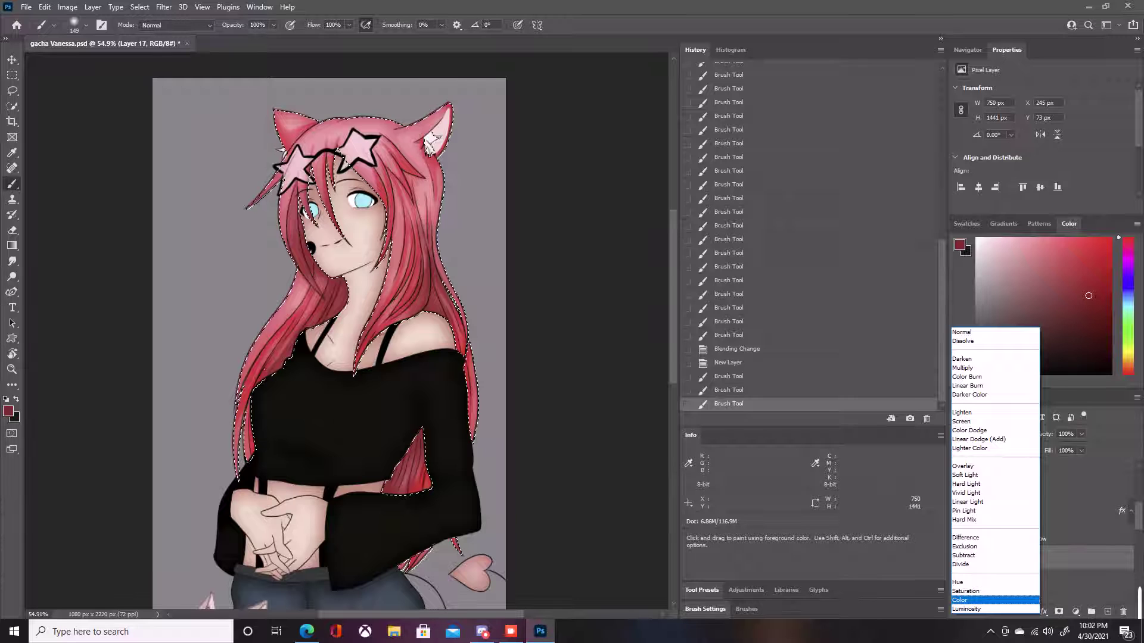
key(Return)
- Erase Layer 17's shading along the thin hair tips hanging beside the sleeve, using a 29 px eraser
key(e)
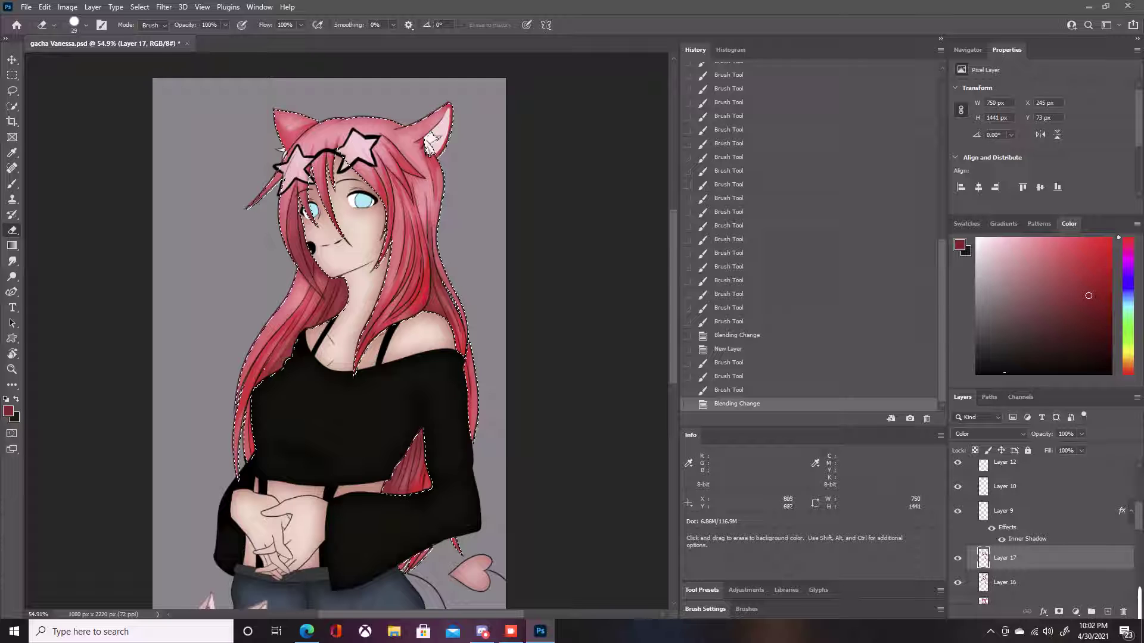
drag(243, 411, 237, 482)
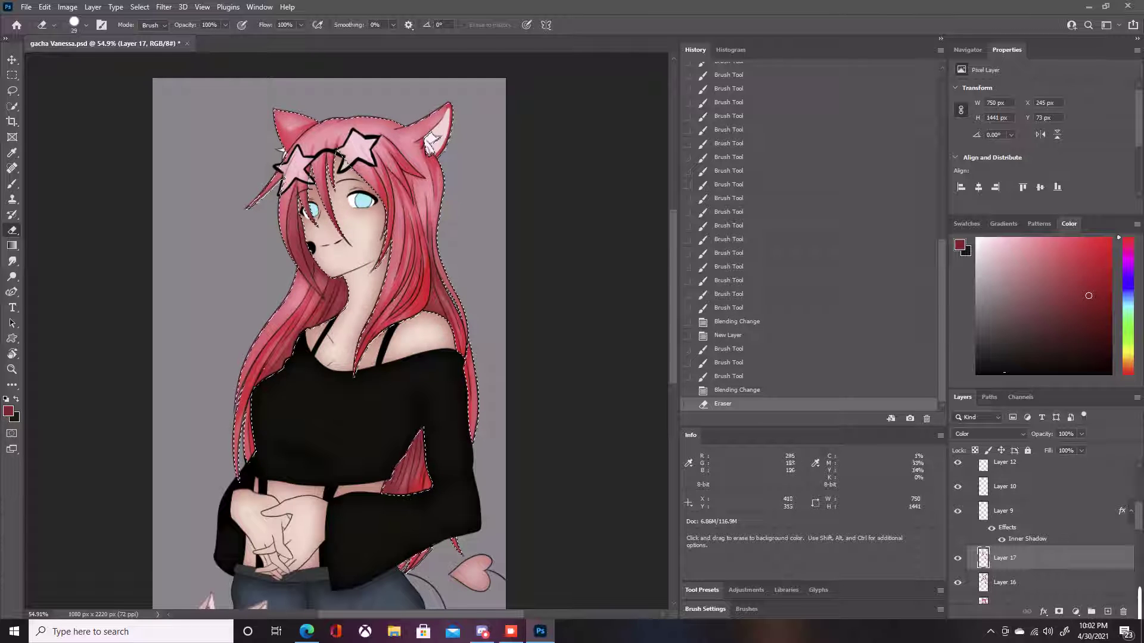
drag(237, 409, 235, 471)
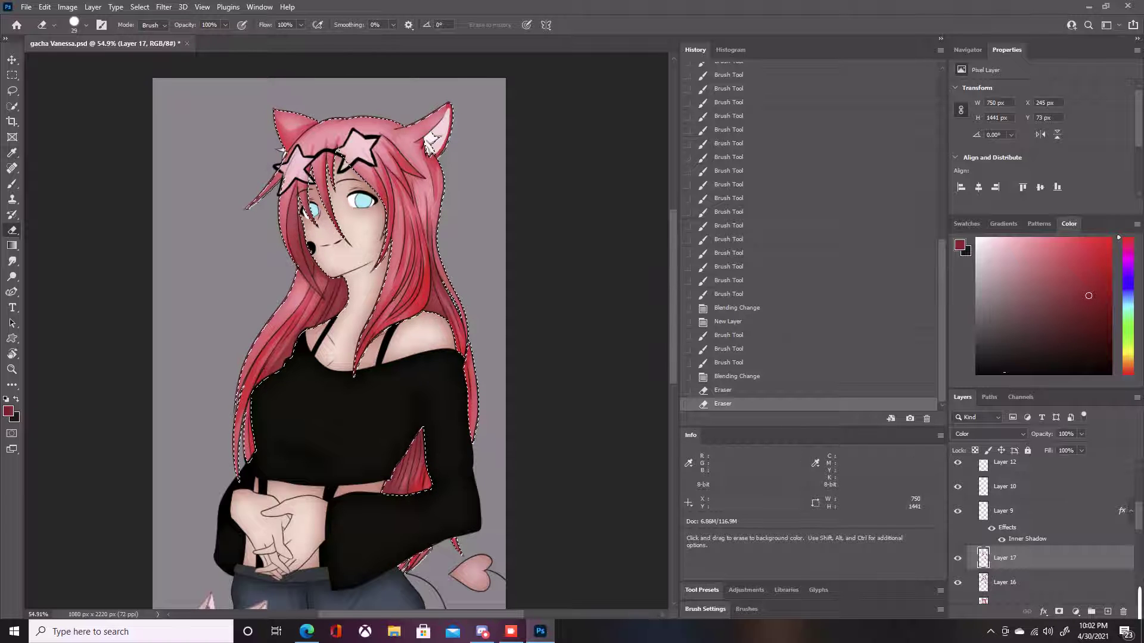
- Paint more dark red shading on Layer 17 over the bangs, under the arm, beside the chest and on the lock over the shoulder
key(i)
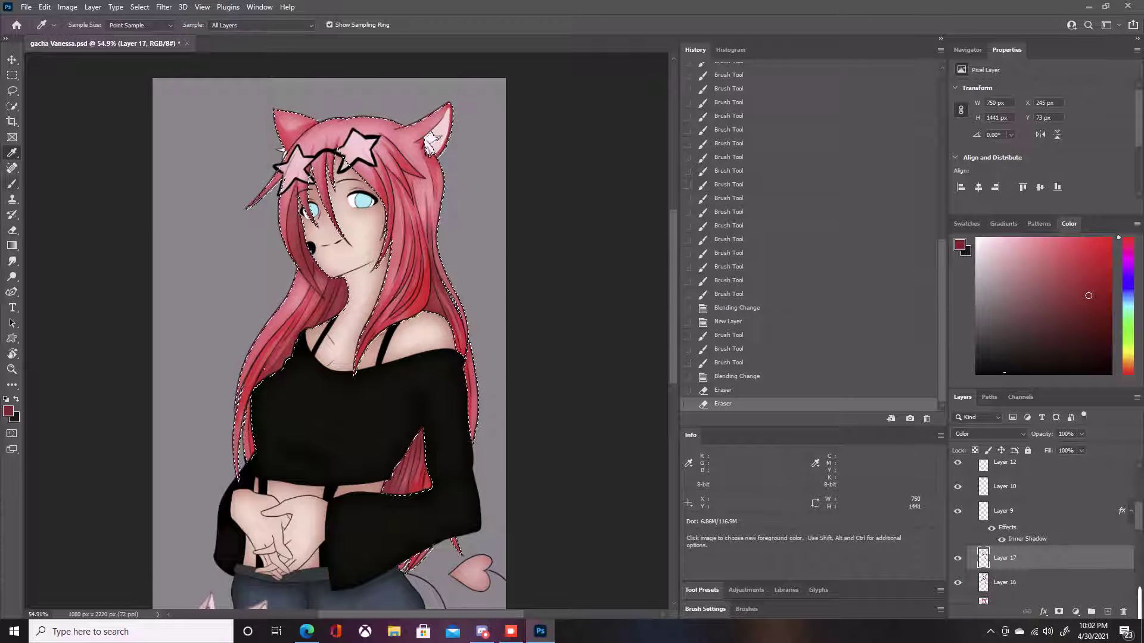
key(b)
drag(330, 160, 317, 221)
drag(329, 193, 346, 239)
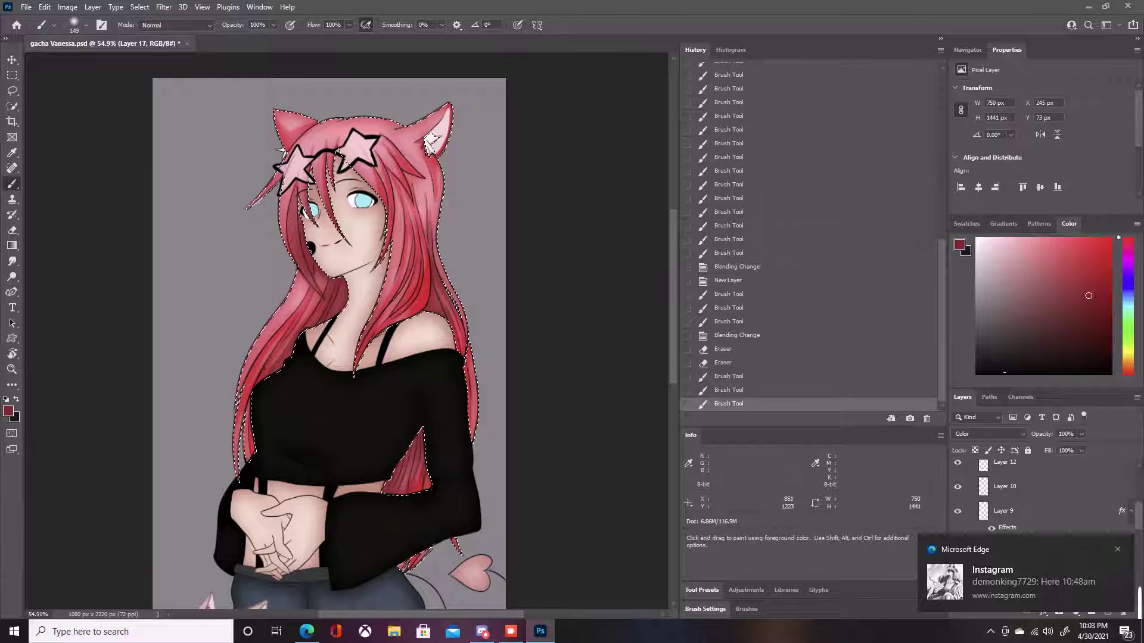
drag(431, 478, 412, 481)
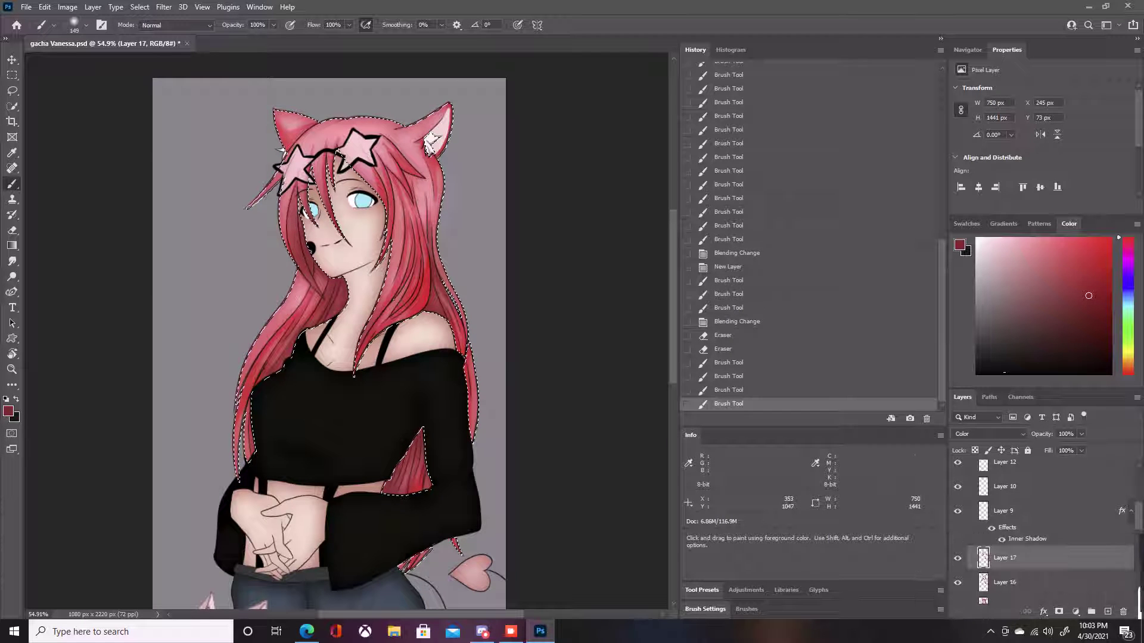
drag(268, 421, 245, 442)
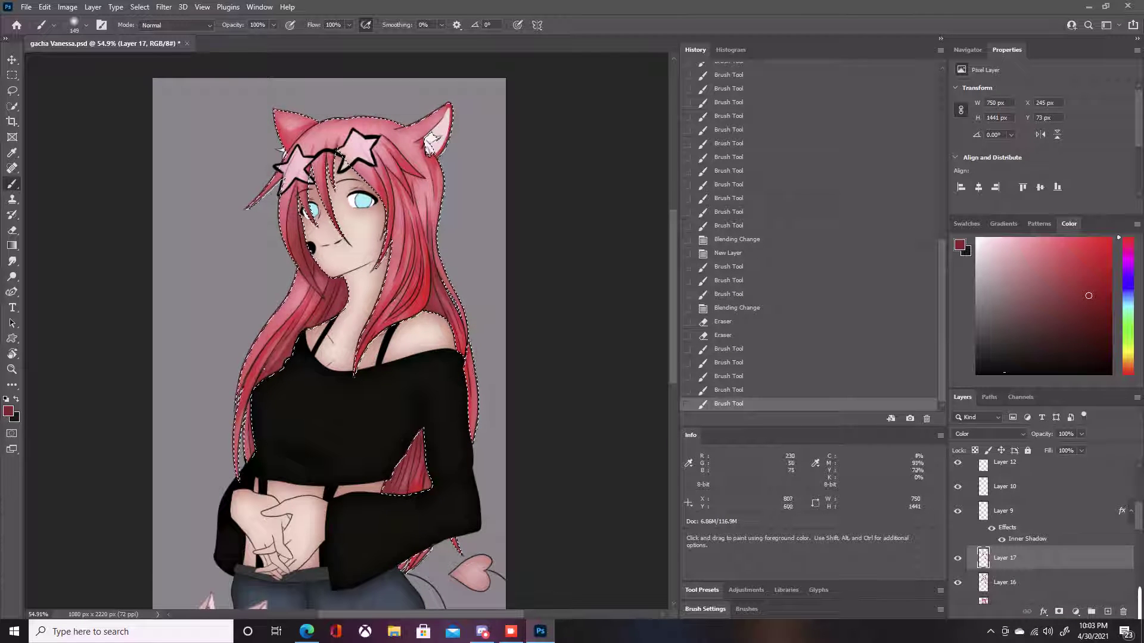
drag(416, 287, 390, 319)
mouse_move(424, 268)
mouse_down()
mouse_move(411, 304)
mouse_move(397, 308)
mouse_move(414, 225)
mouse_move(382, 381)
mouse_up()
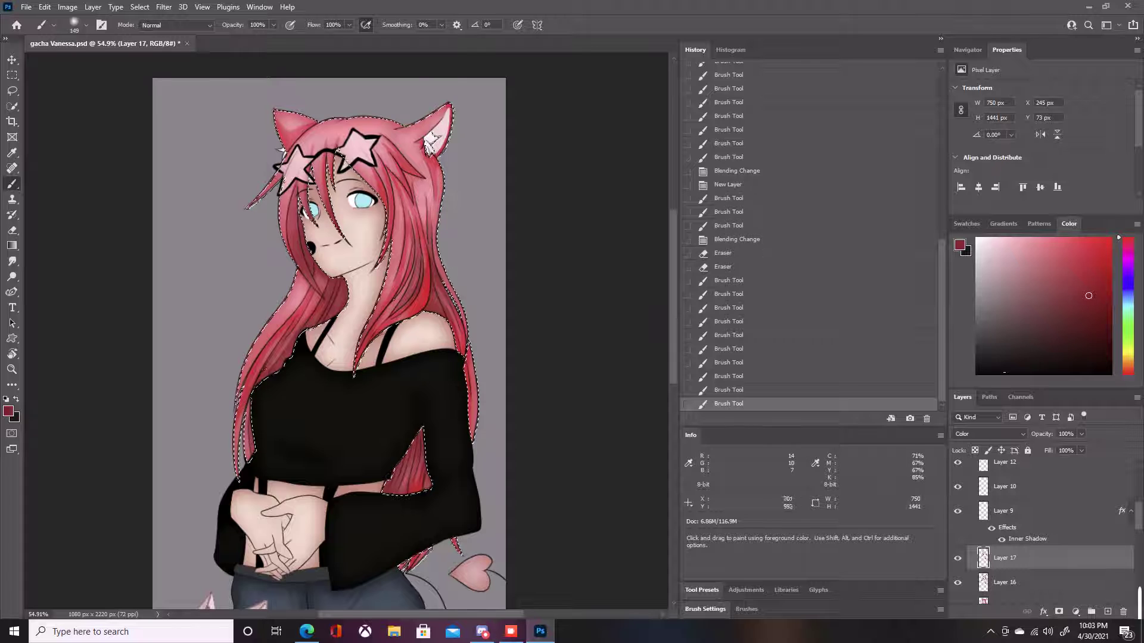
- Erase spots of Layer 17's shading from the long lock falling beside the neck
key(e)
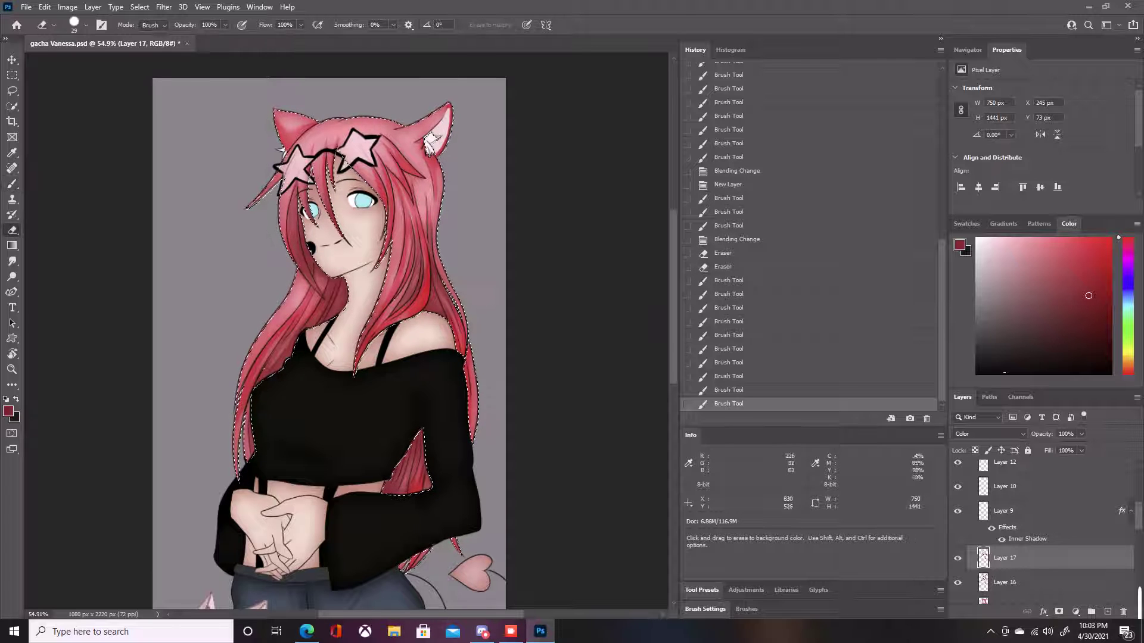
drag(426, 273, 422, 282)
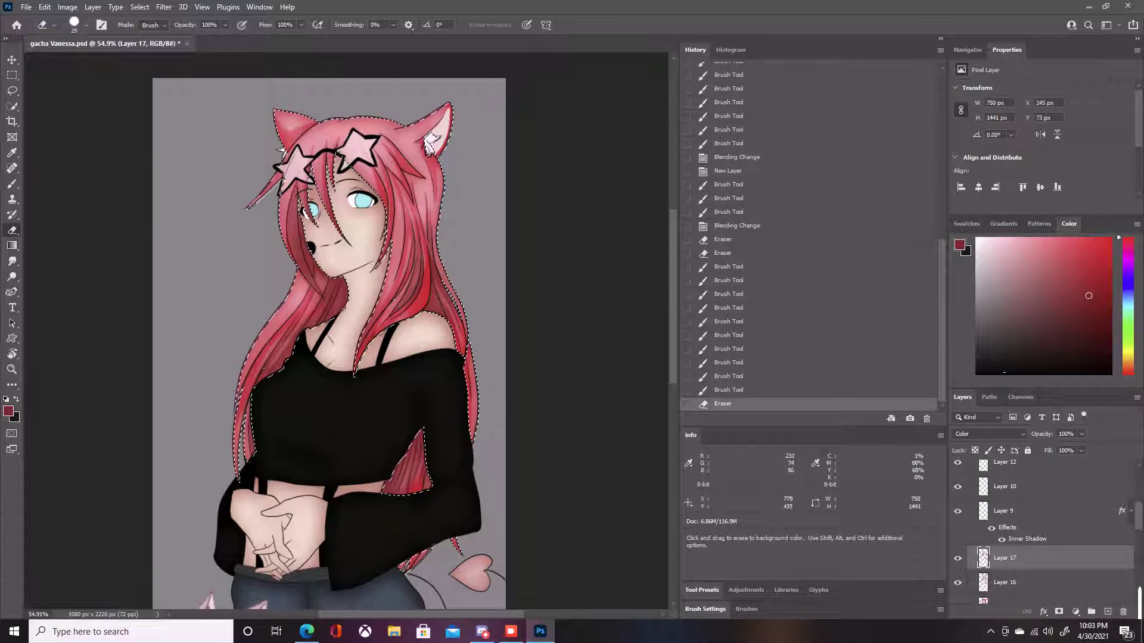
drag(407, 240, 408, 237)
drag(408, 293, 396, 291)
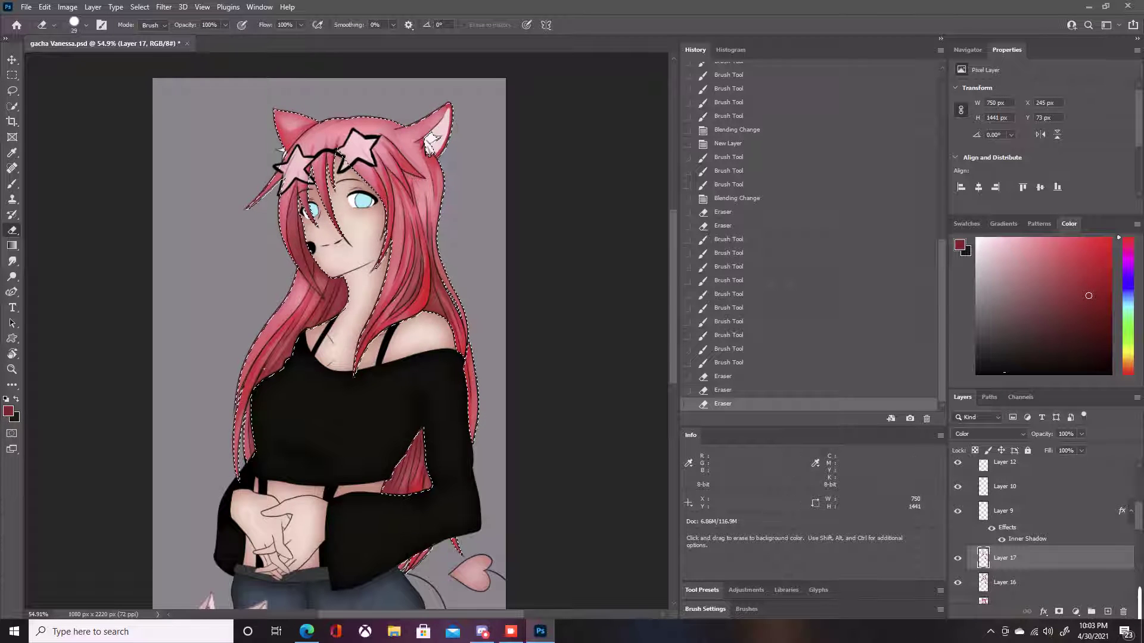
- Add a new layer above Layer 17 and brush light pink highlights along the outer edges of the long hair
click(1108, 612)
click(1016, 238)
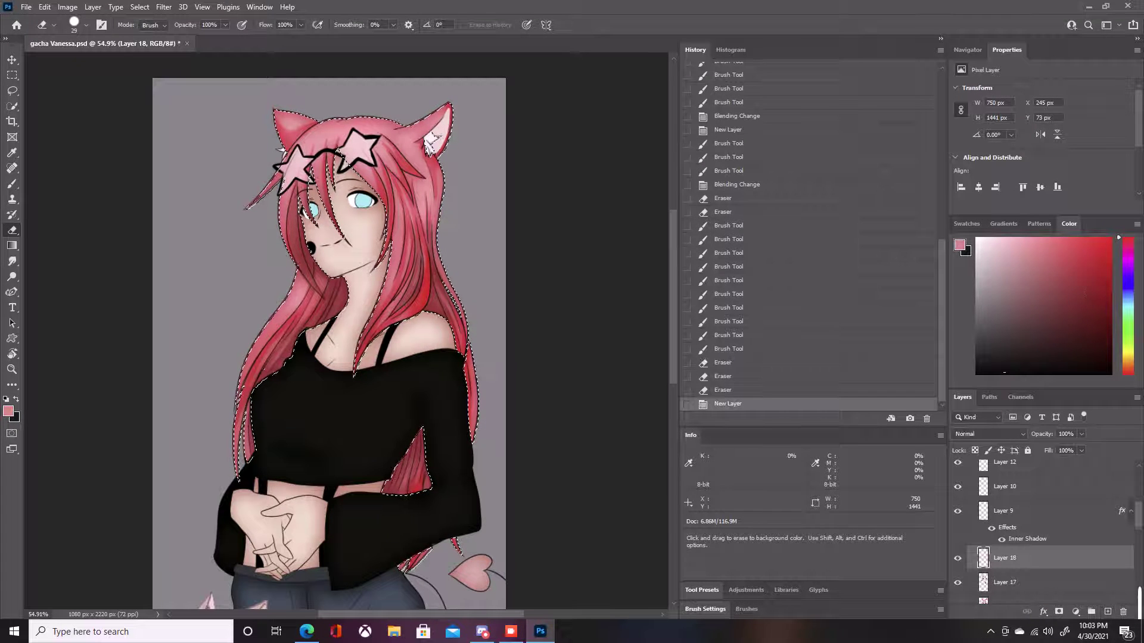
key(b)
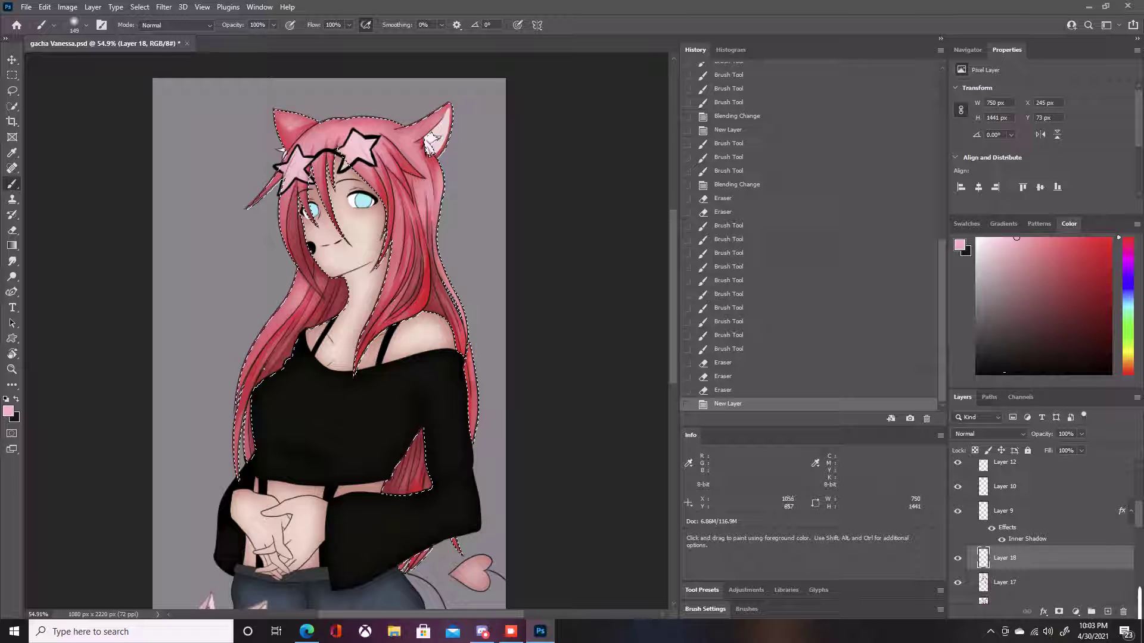
drag(484, 350, 484, 438)
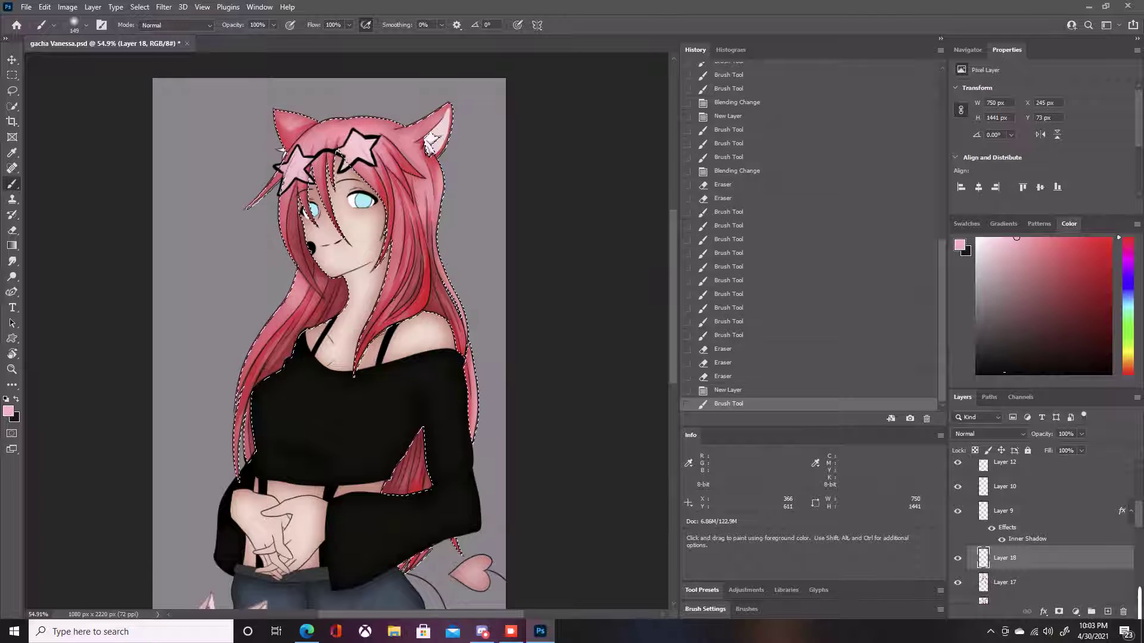
drag(273, 278, 231, 375)
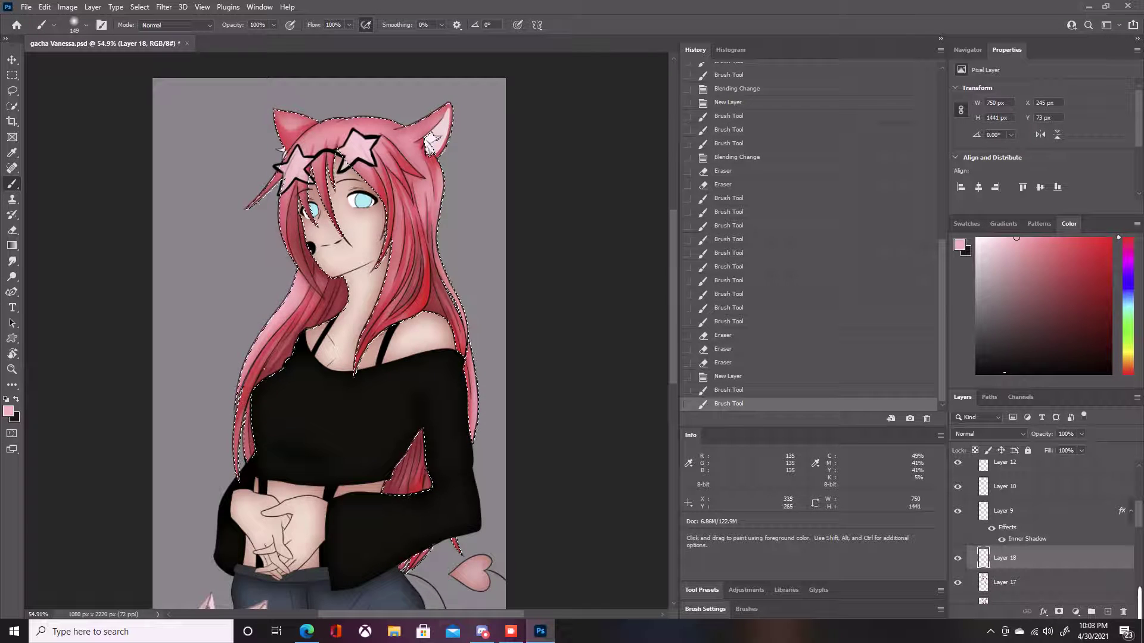
drag(245, 414, 238, 481)
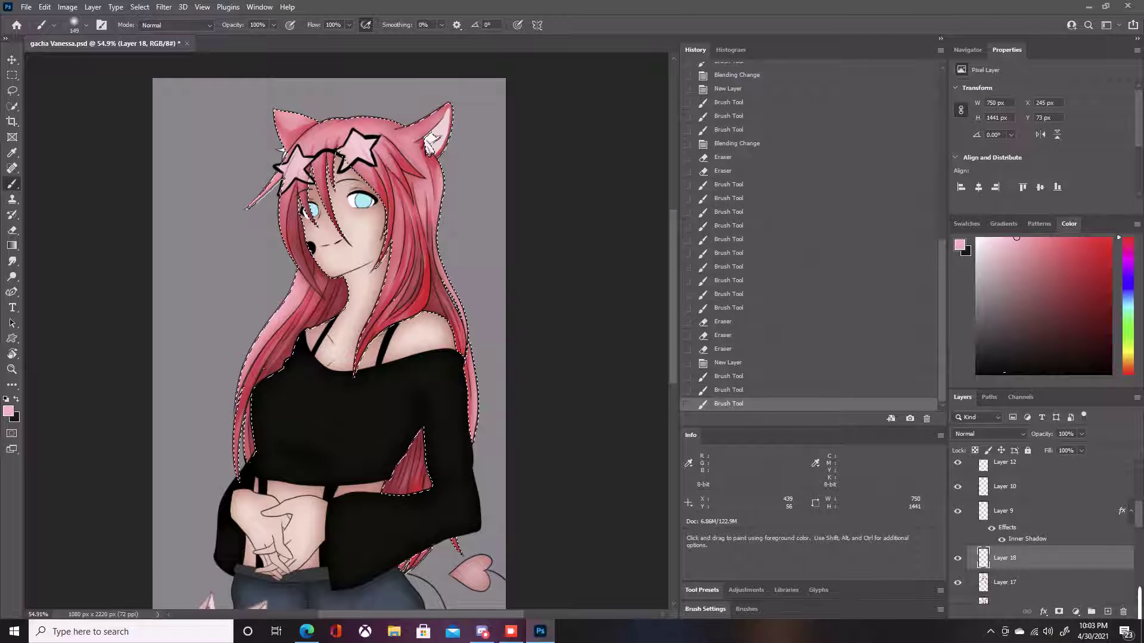
- Brush light pink highlights over the ears and top of the head, and set Layer 18's blending mode to Lighter Color
drag(291, 101, 400, 119)
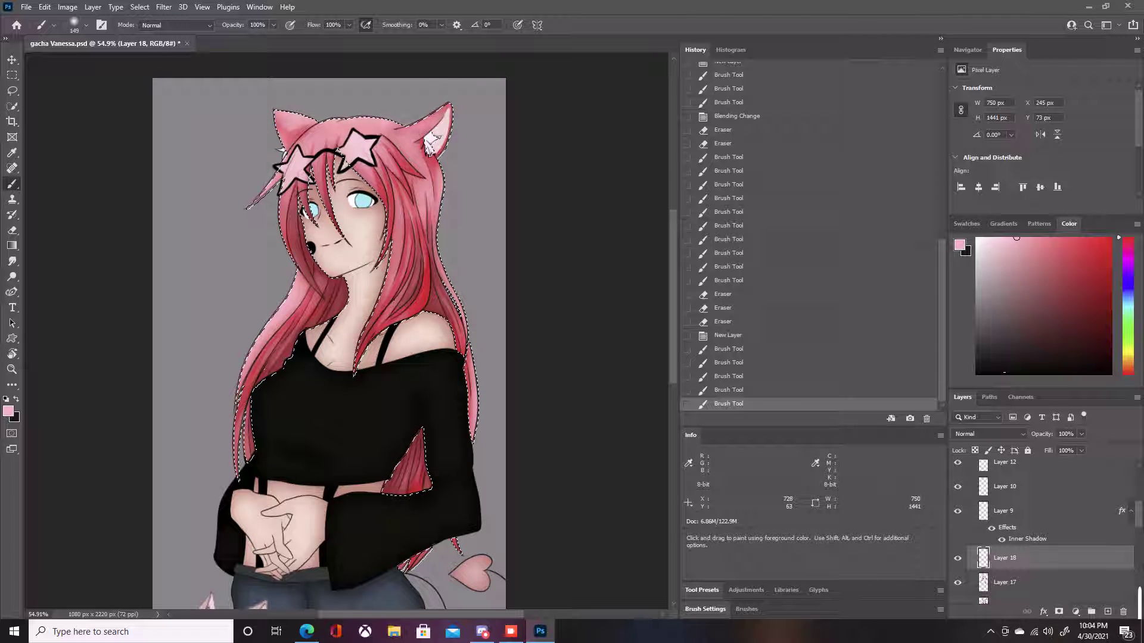
drag(391, 101, 333, 113)
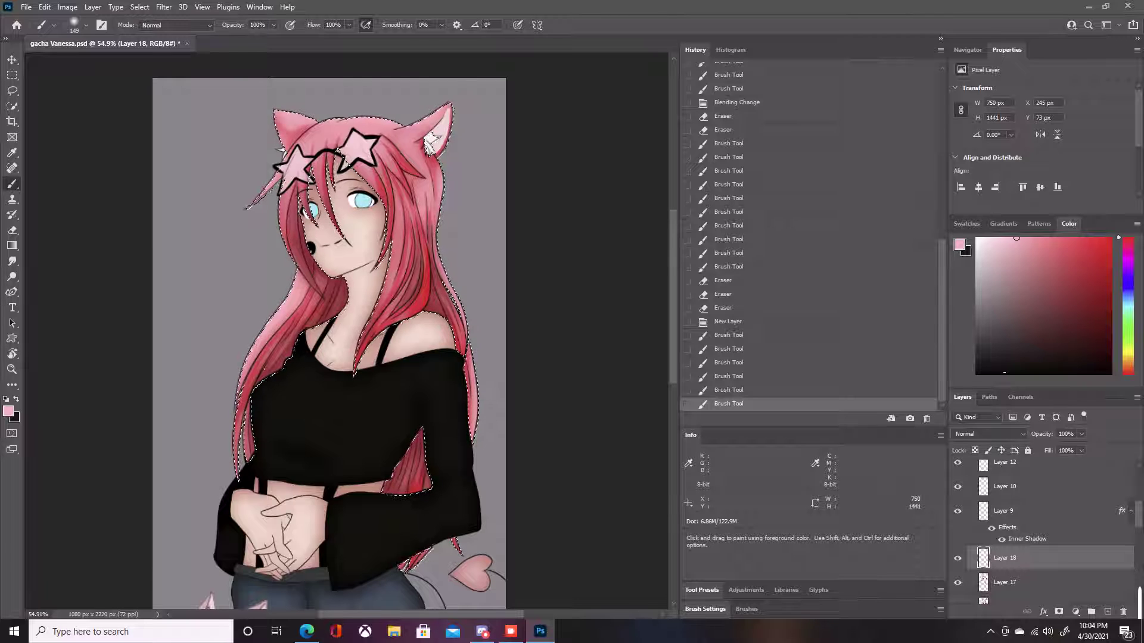
click(989, 433)
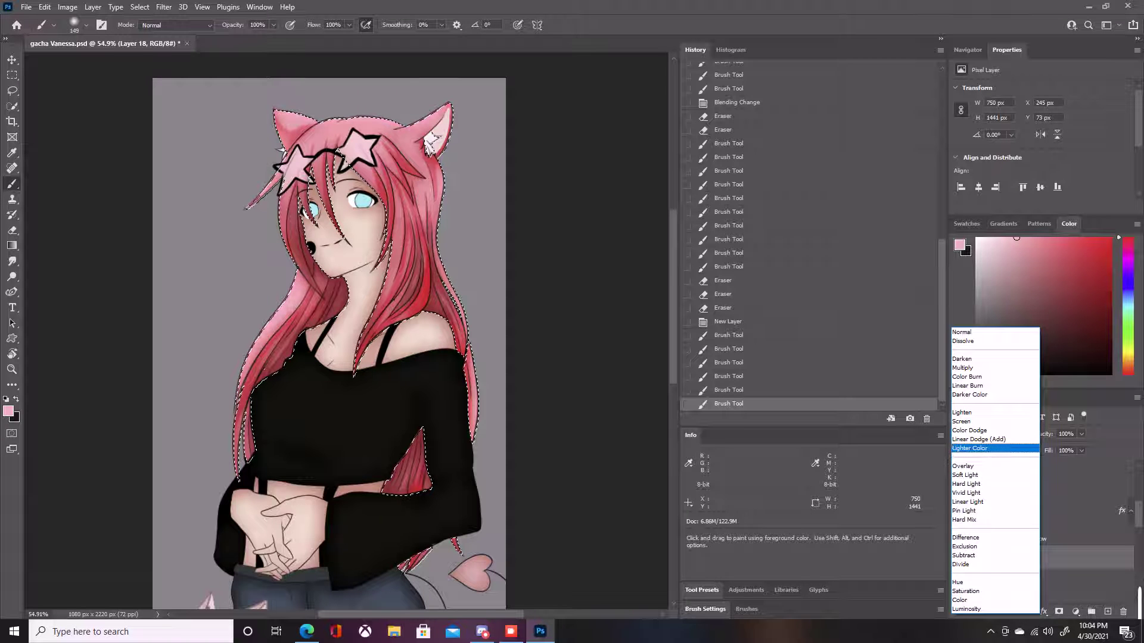
click(989, 449)
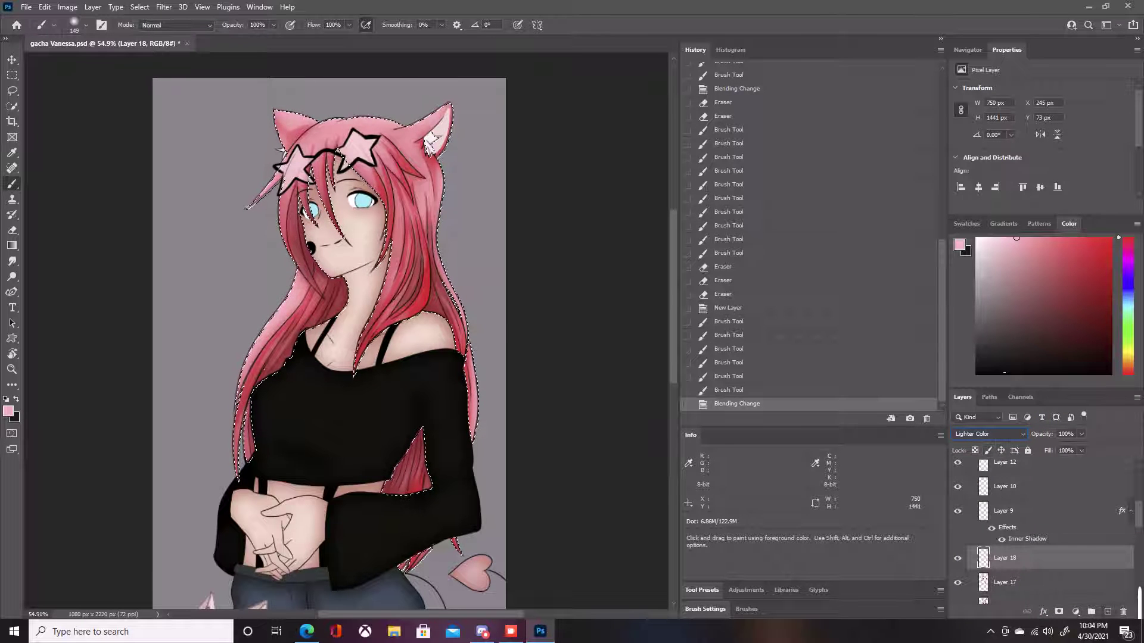
- Add a new layer above Layer 18 and paint a broad pale pink band across the hair from the stars to eye level
key(ctrl+shift+alt+n)
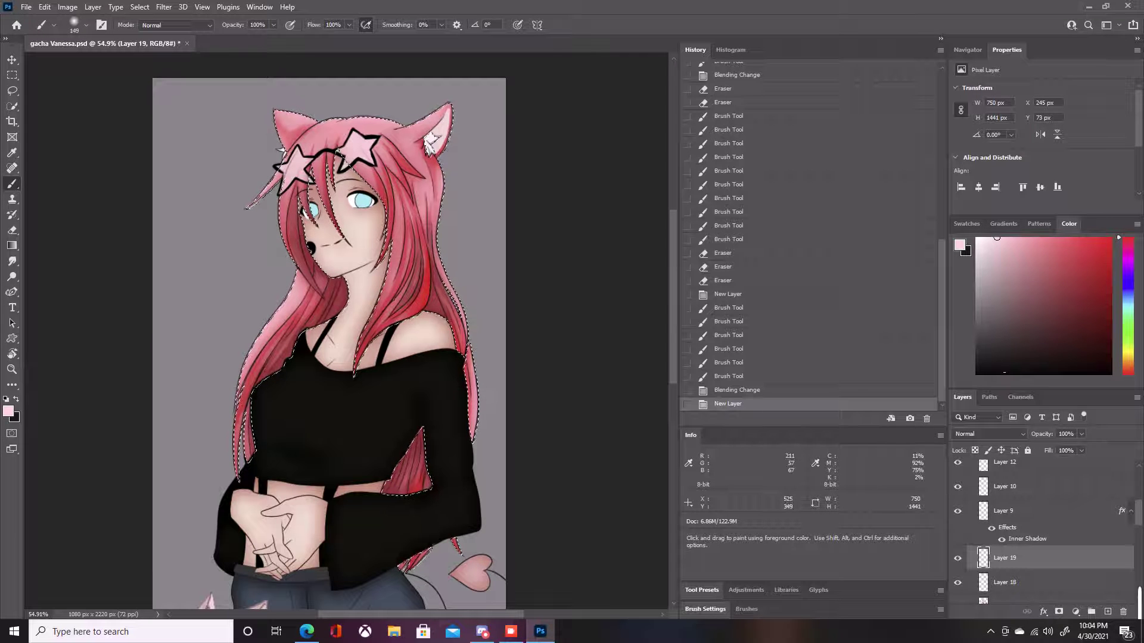
mouse_move(282, 182)
mouse_down()
mouse_move(413, 184)
mouse_move(478, 140)
mouse_up()
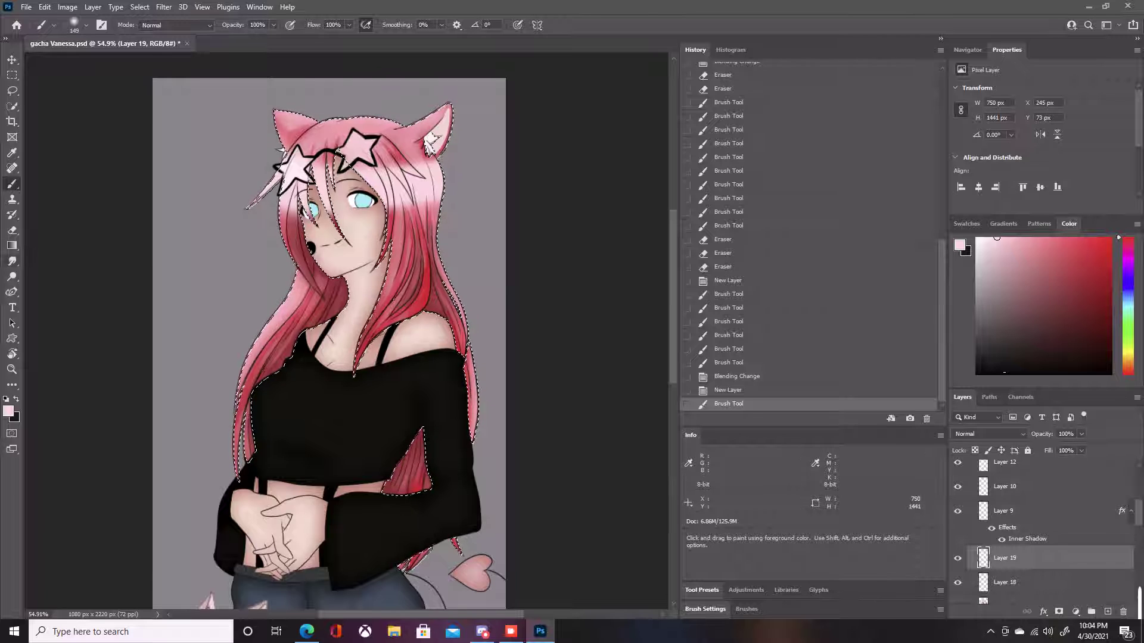
- Smudge the pale pink band at 86% strength into streaks following the hair strands on both sides of the face
click(12, 261)
mouse_move(290, 191)
mouse_down()
mouse_move(288, 228)
mouse_move(347, 149)
mouse_up()
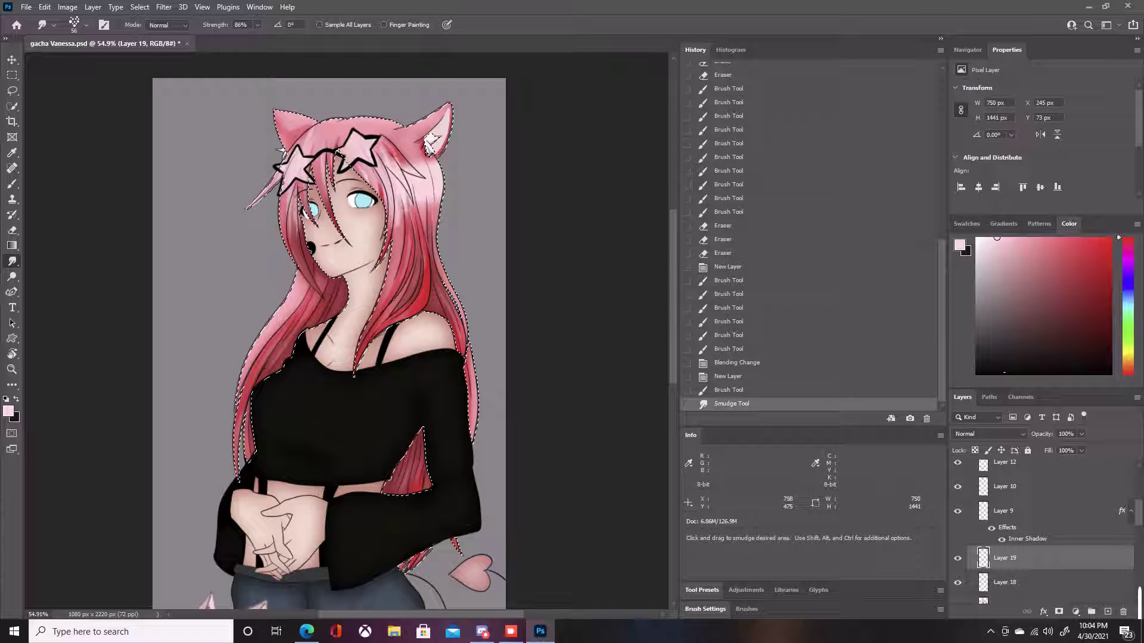
mouse_move(400, 234)
mouse_down()
mouse_move(416, 200)
mouse_move(424, 221)
mouse_move(417, 158)
mouse_move(366, 161)
mouse_move(426, 179)
mouse_move(424, 224)
mouse_up()
mouse_move(438, 167)
mouse_down()
mouse_move(439, 226)
mouse_move(435, 209)
mouse_move(419, 233)
mouse_move(406, 206)
mouse_move(396, 268)
mouse_up()
drag(401, 210, 388, 271)
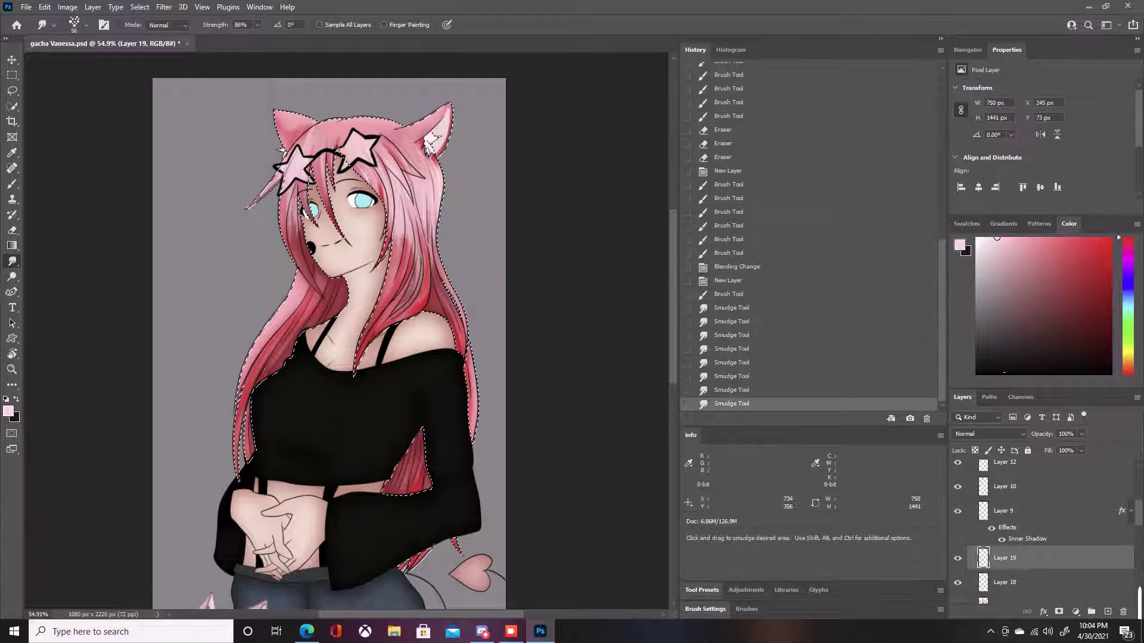
drag(392, 196, 398, 253)
drag(406, 214, 405, 259)
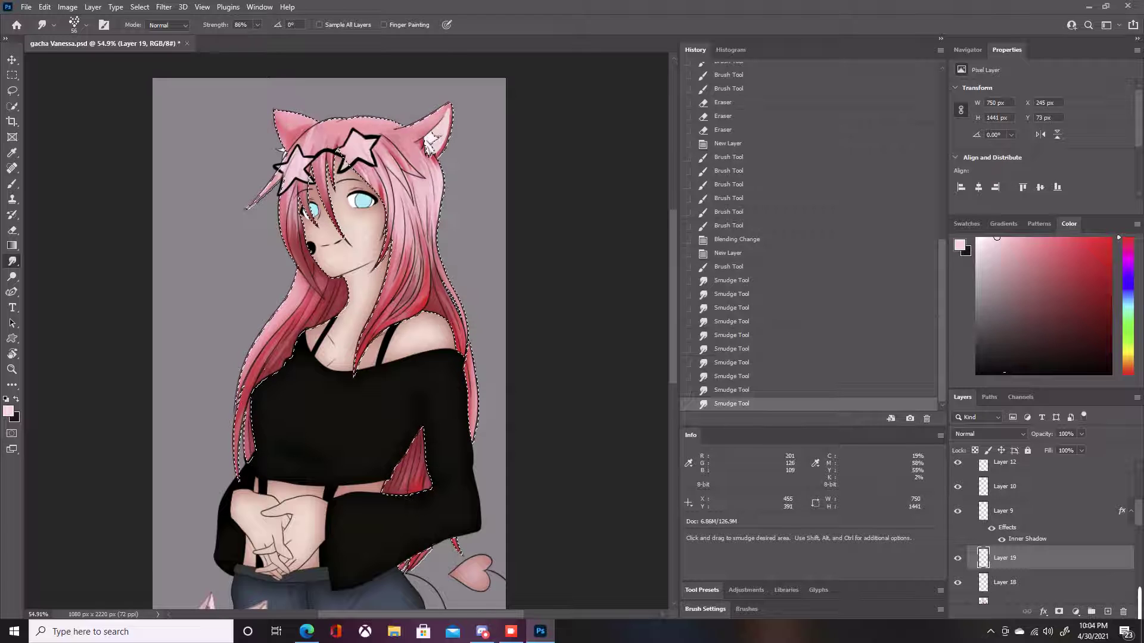
drag(293, 206, 296, 253)
drag(290, 209, 317, 277)
drag(292, 214, 309, 272)
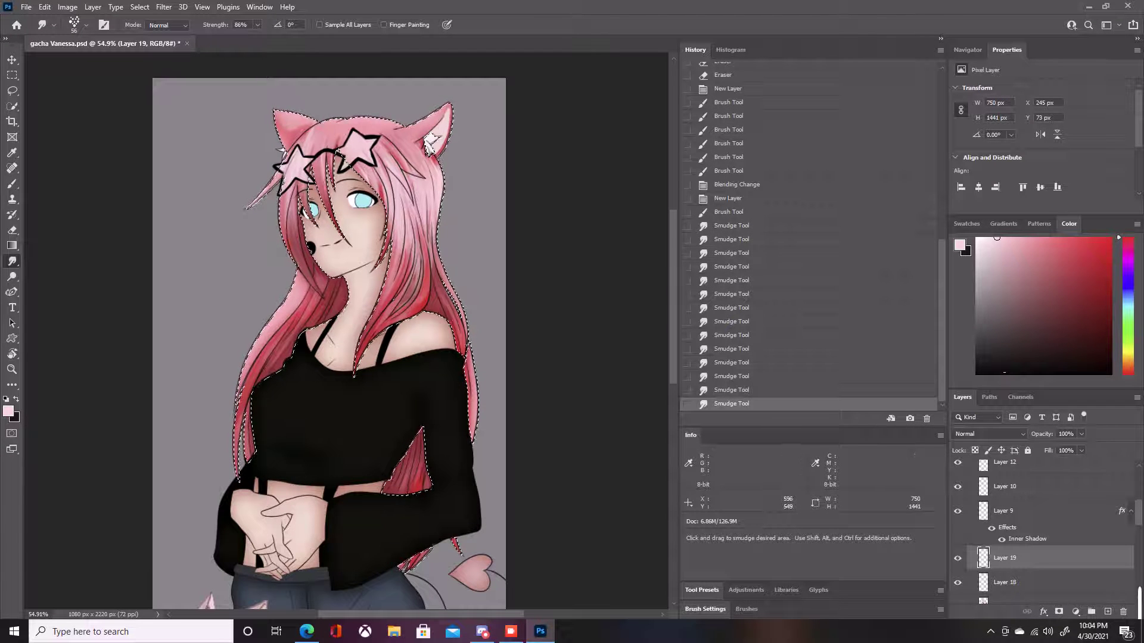
- Erase excess pale pink from the top of the head and the hair around the face, undoing the last eraser stroke
key(e)
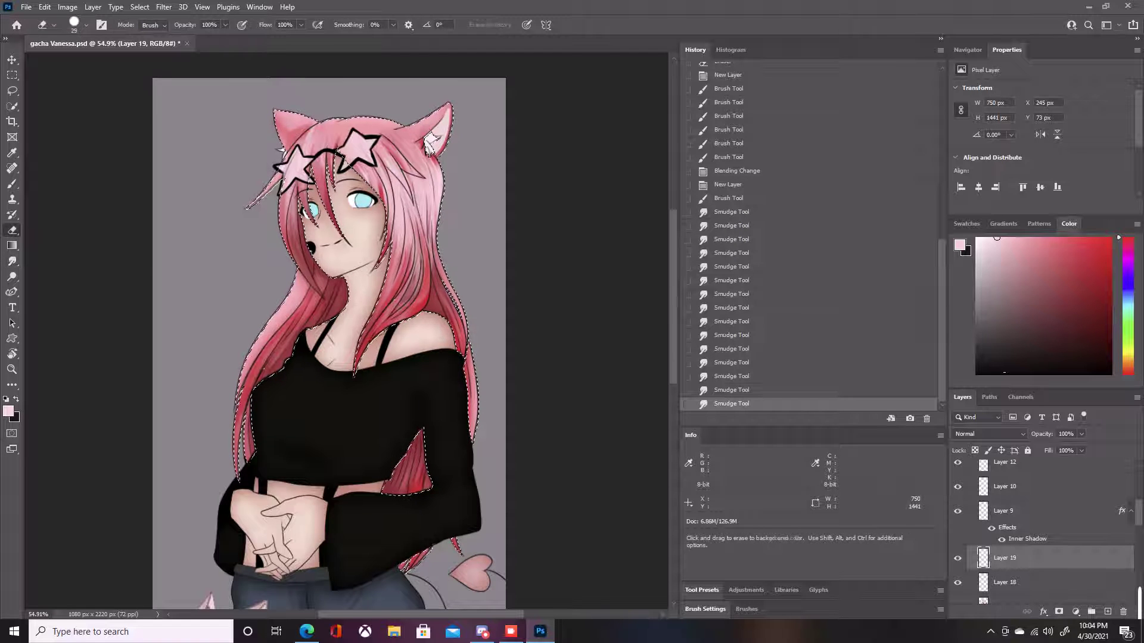
drag(315, 133, 348, 120)
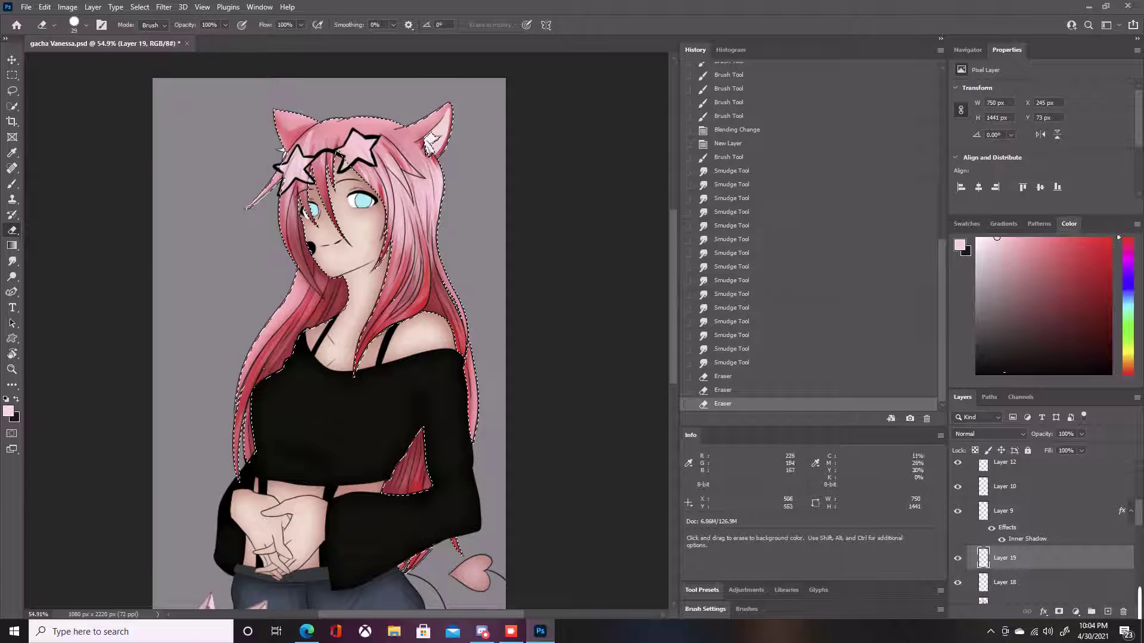
mouse_move(319, 259)
mouse_down()
mouse_move(308, 229)
mouse_move(292, 229)
mouse_up()
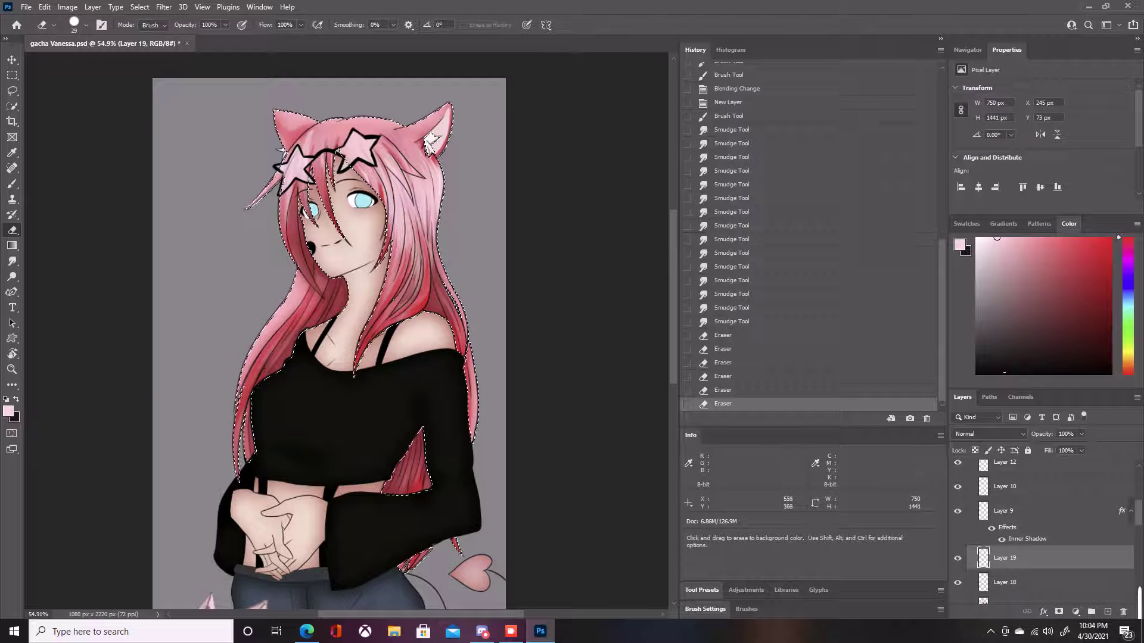
drag(334, 113, 325, 125)
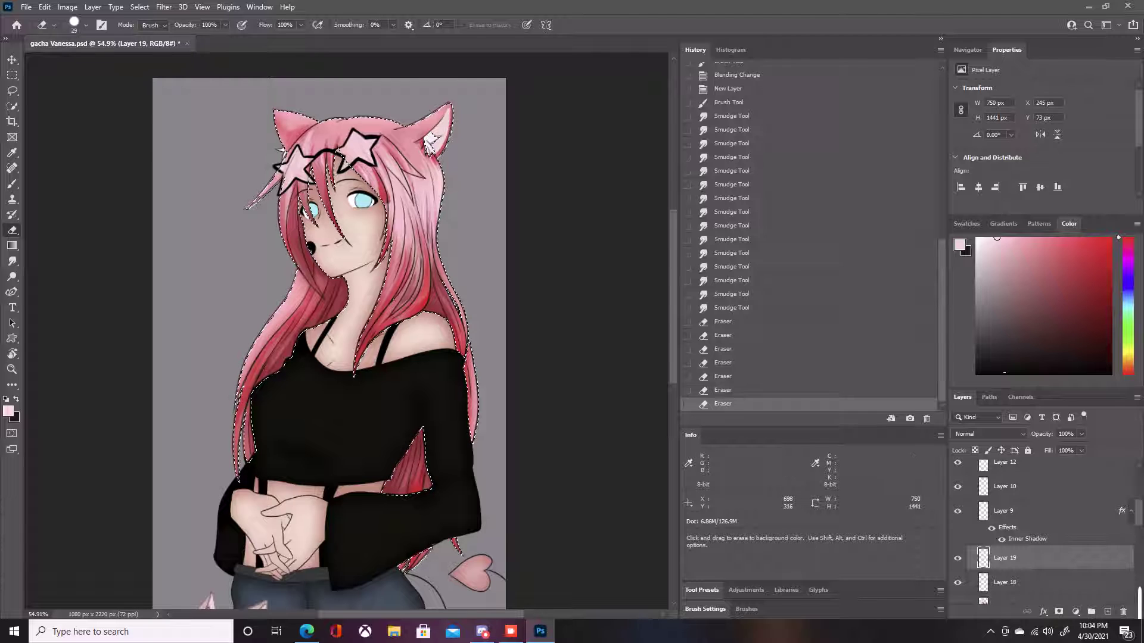
drag(380, 181, 369, 268)
key(ctrl+z)
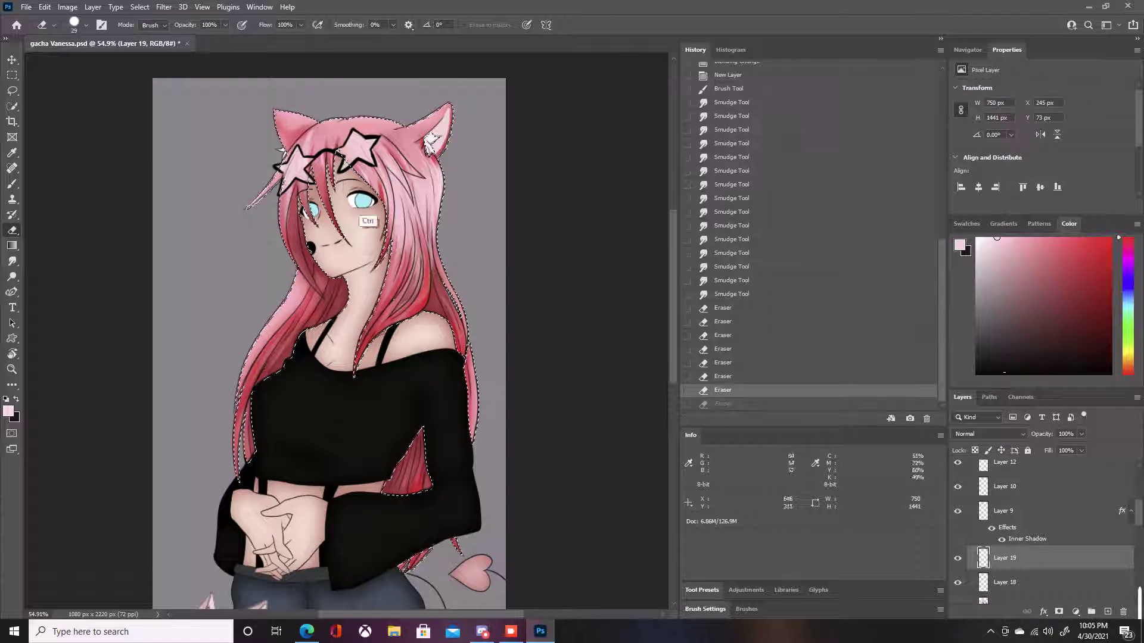
- Set the eraser's hardness to 0% and softly erase pale pink between the hair strands on the right side of the face
click(85, 25)
drag(143, 92, 67, 92)
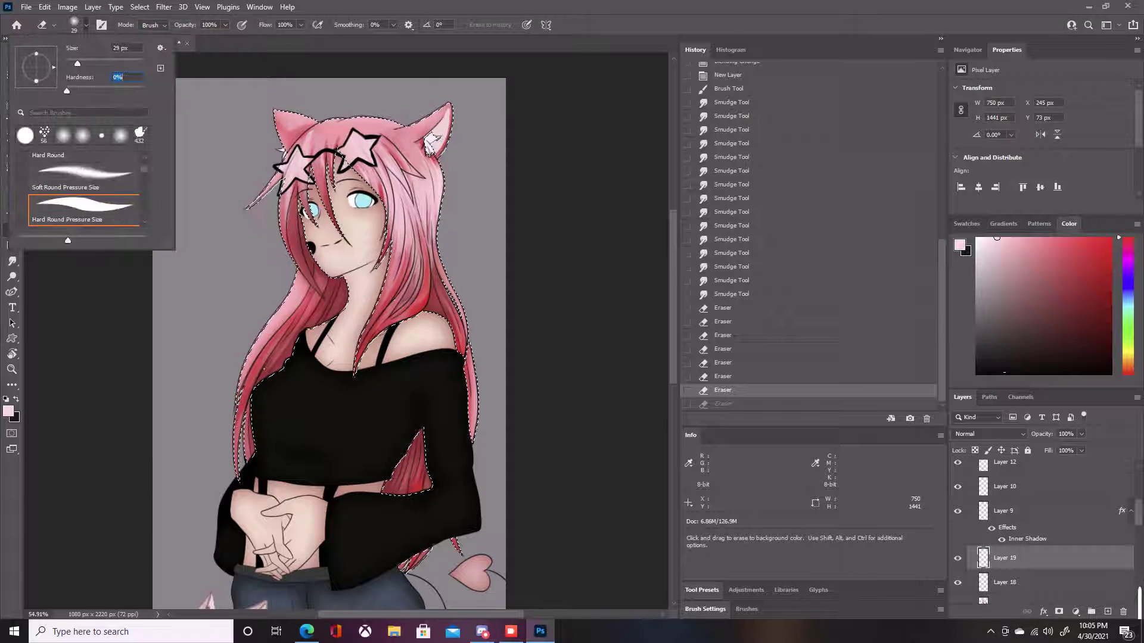
click(362, 140)
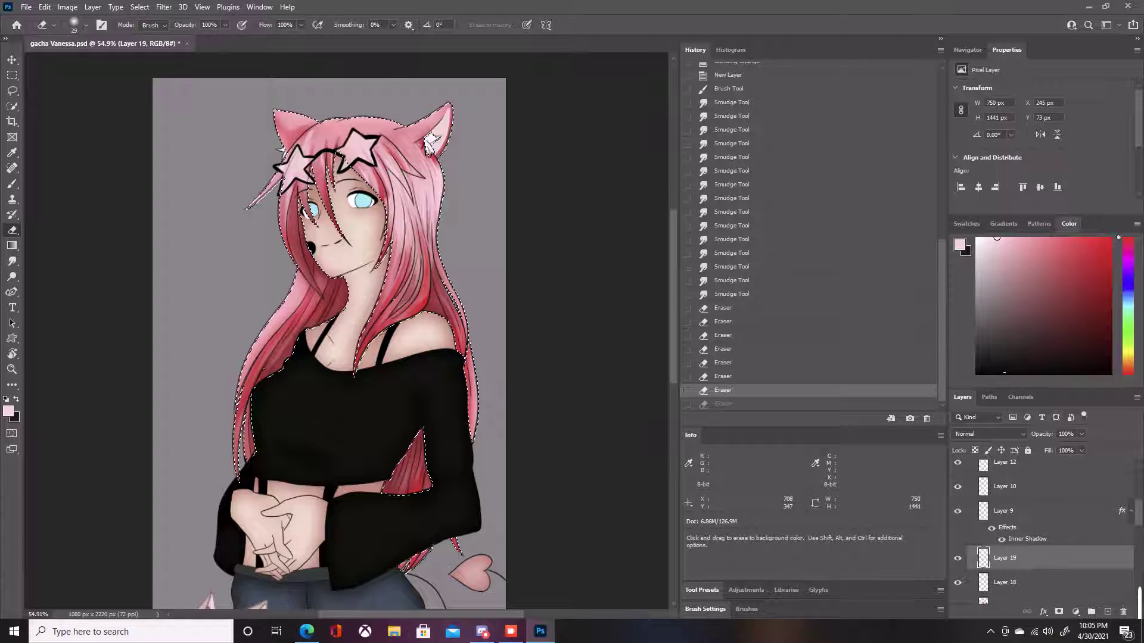
drag(384, 191, 387, 233)
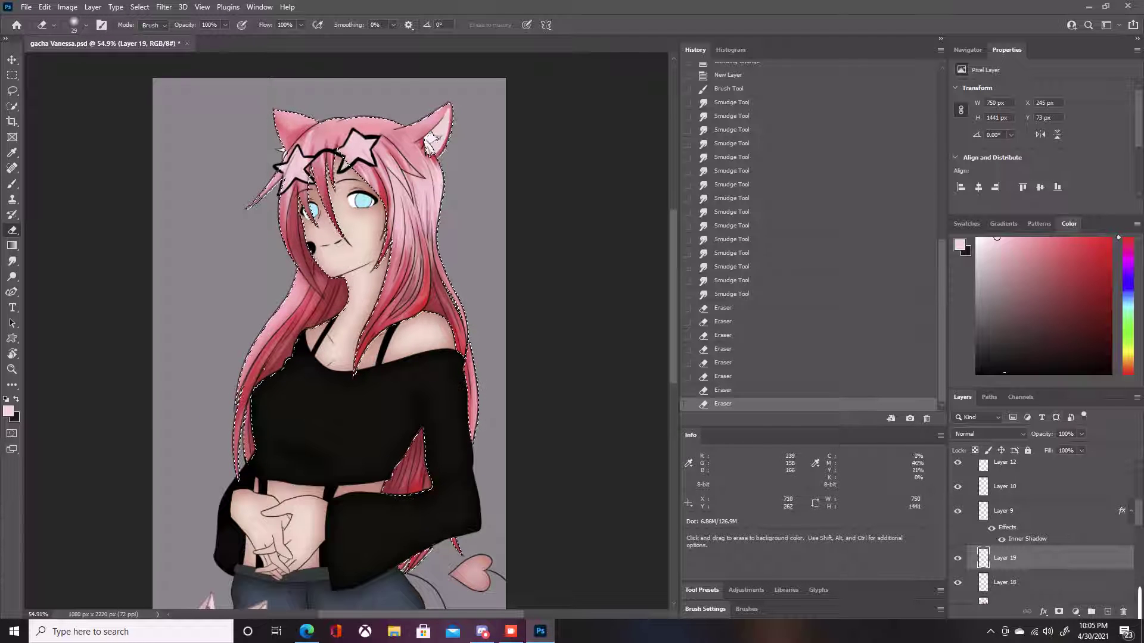
drag(399, 230, 405, 188)
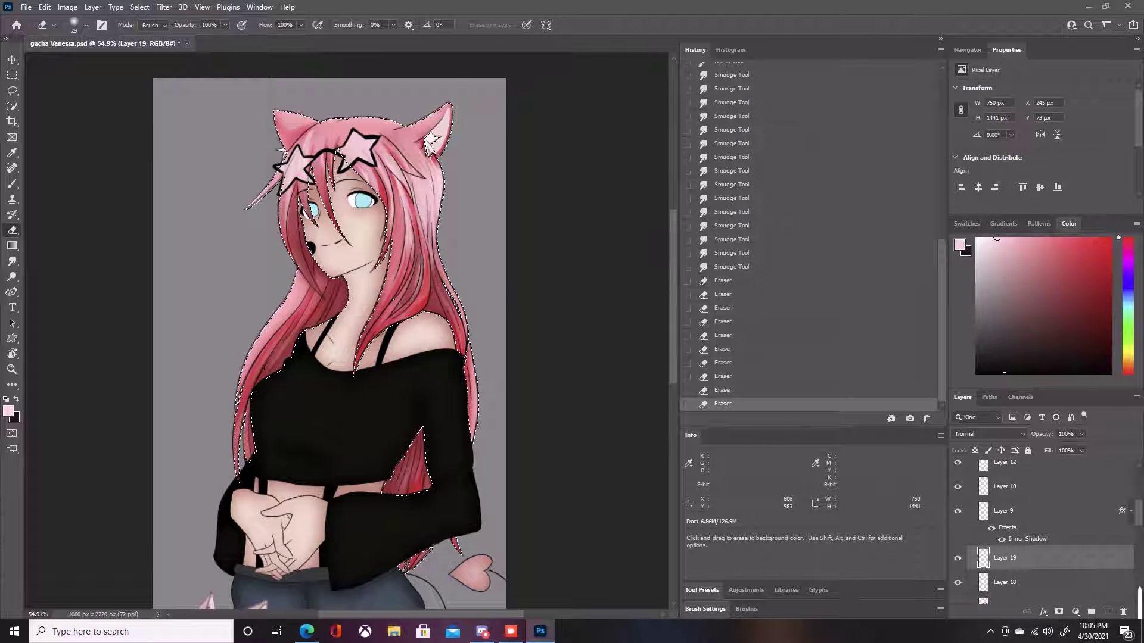
drag(417, 268, 419, 253)
mouse_move(413, 182)
mouse_down()
mouse_move(408, 156)
mouse_move(424, 205)
mouse_up()
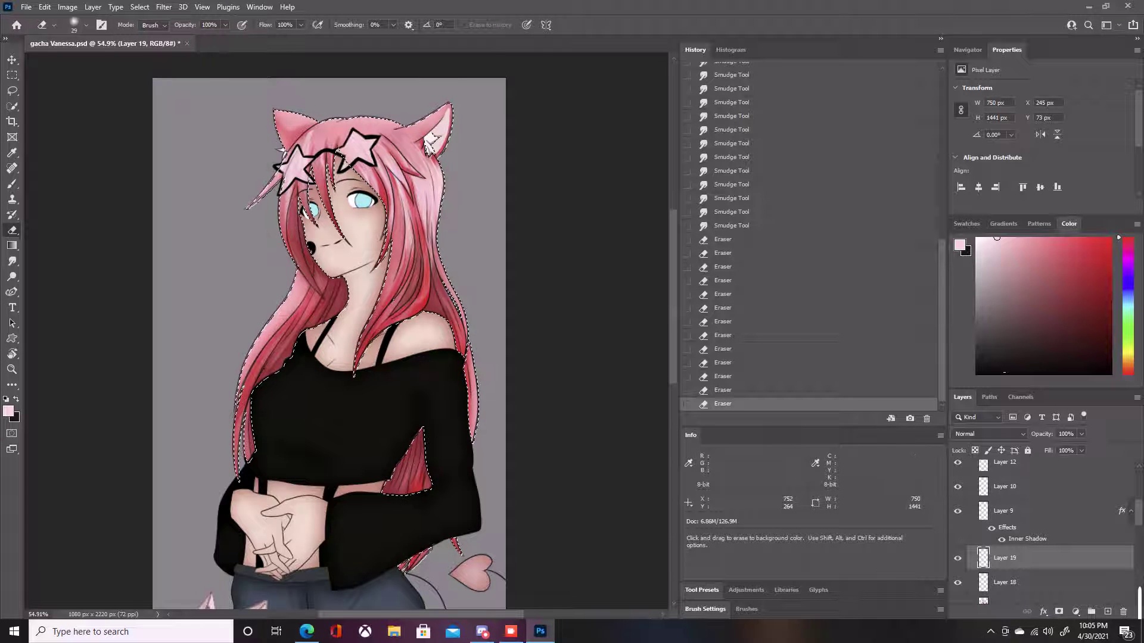
- Erase more of the pale pink from the hair beneath the right ear, the right-hand strands and the lower left lock
drag(399, 164, 406, 180)
mouse_move(397, 160)
mouse_down()
mouse_move(405, 178)
mouse_move(427, 167)
mouse_up()
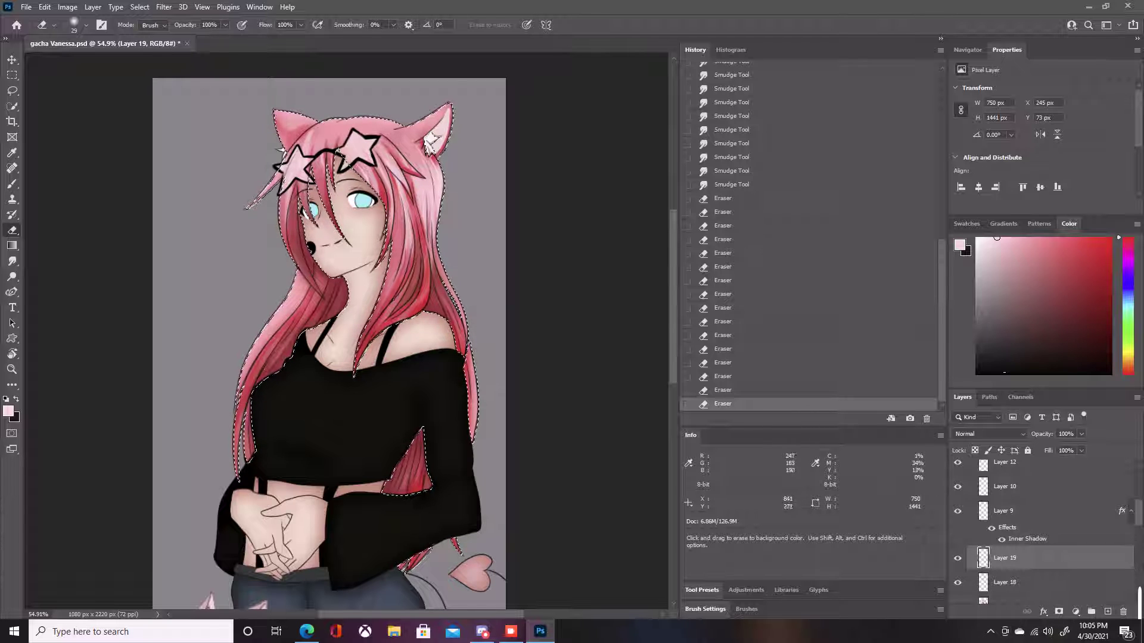
drag(429, 210, 430, 267)
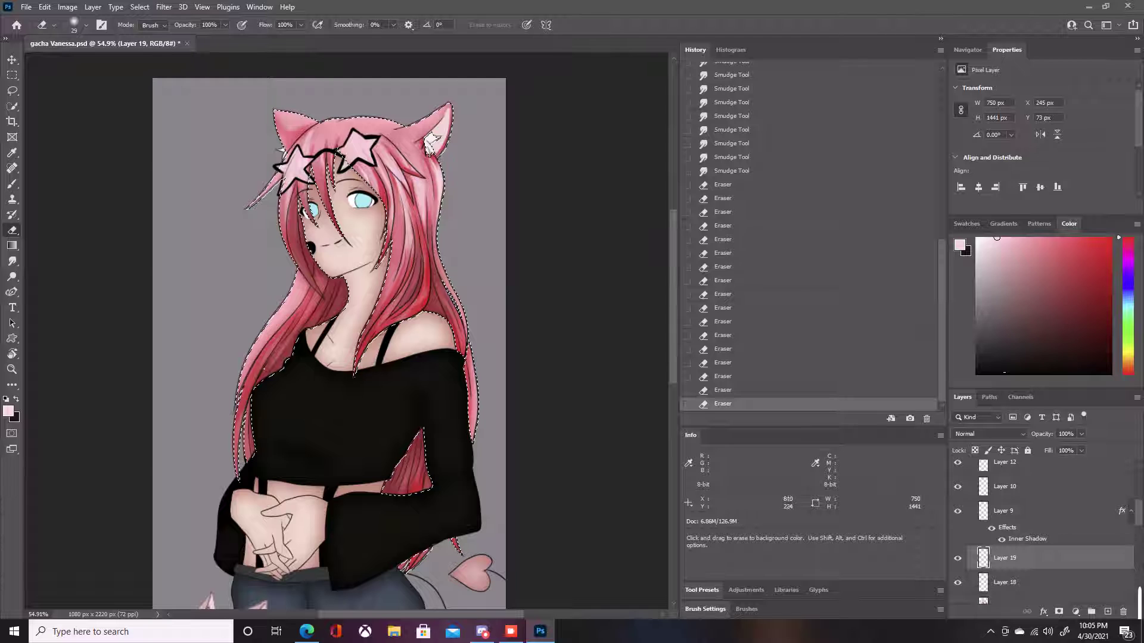
drag(418, 151, 413, 159)
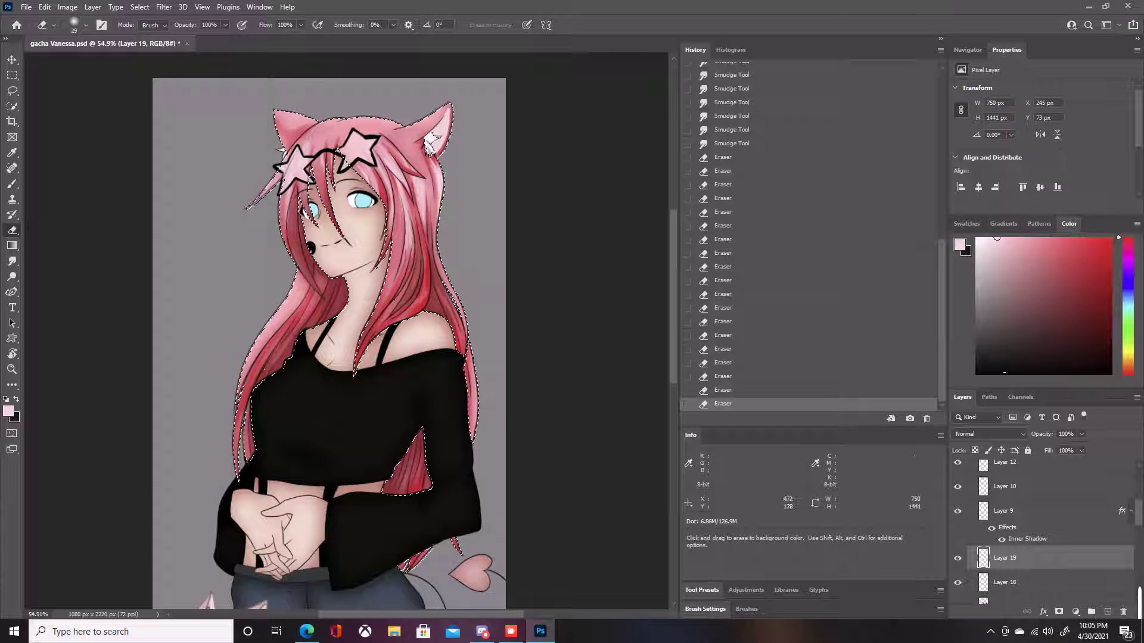
drag(241, 381, 236, 456)
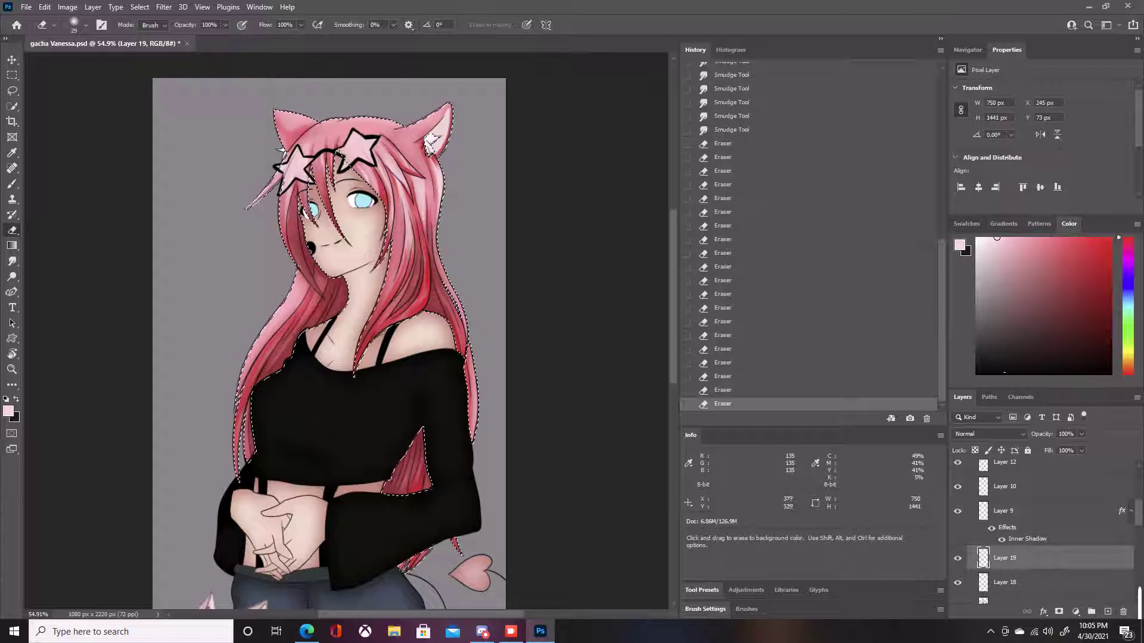
drag(387, 276, 380, 300)
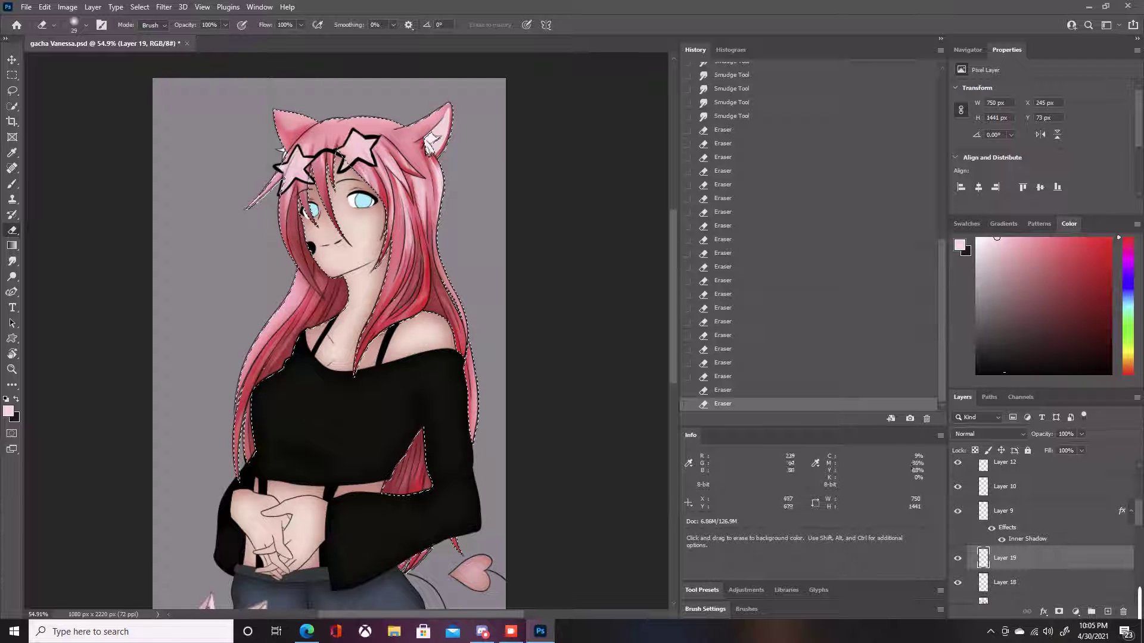
- Brush a pale pink highlight across the hair over the left shoulder and smudge it down along the strands at 86% strength
key(b)
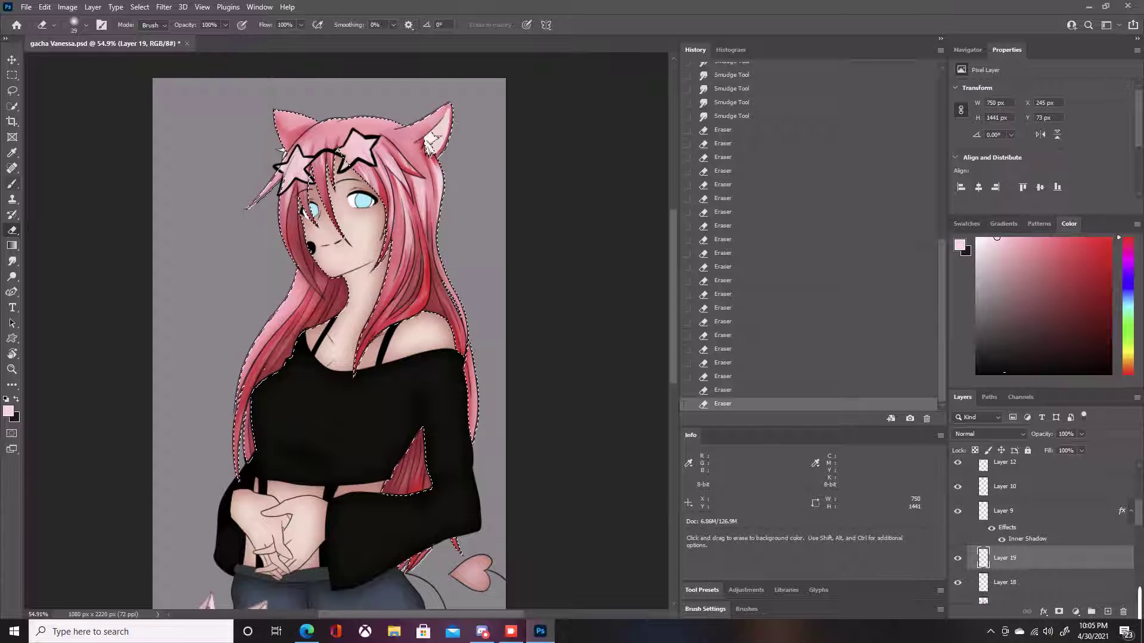
drag(260, 350, 279, 360)
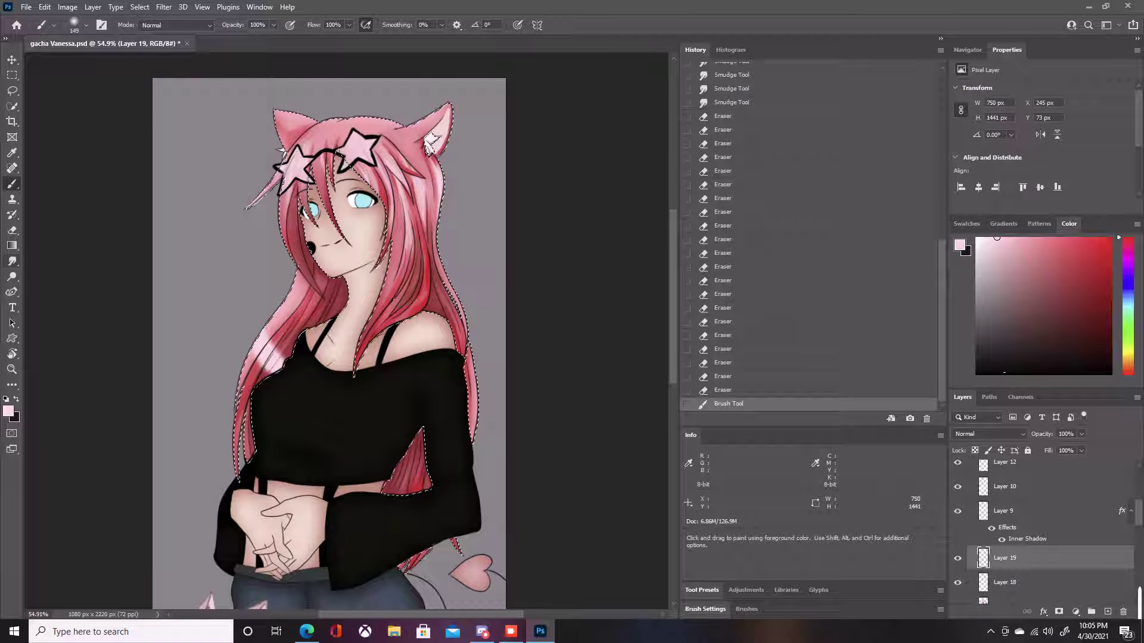
click(12, 261)
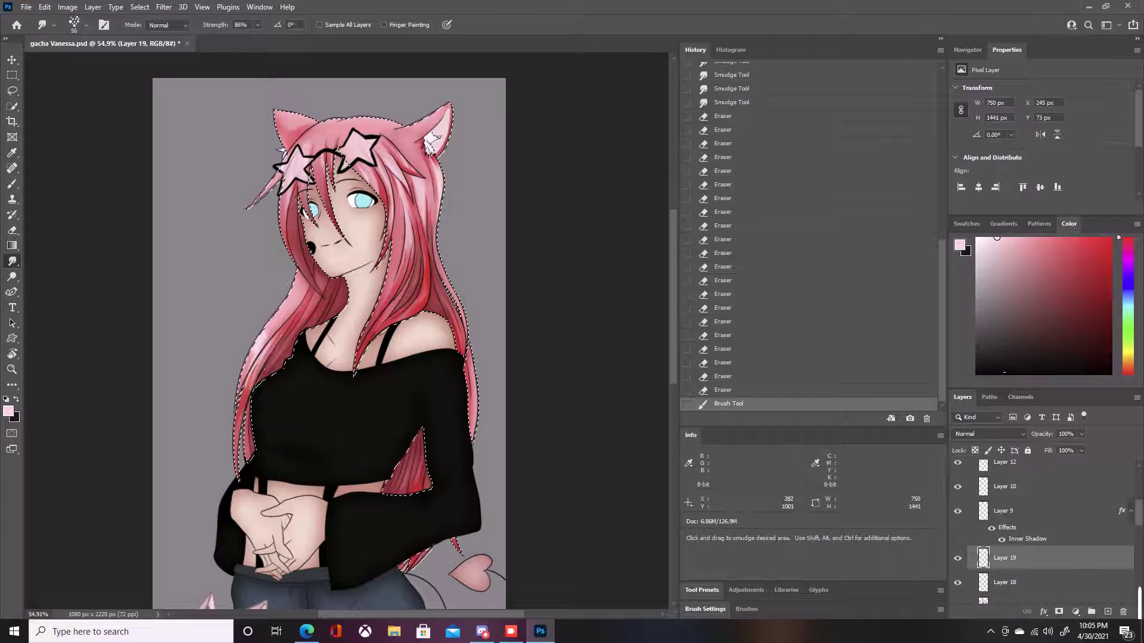
mouse_move(263, 343)
mouse_down()
mouse_move(237, 418)
mouse_move(239, 470)
mouse_up()
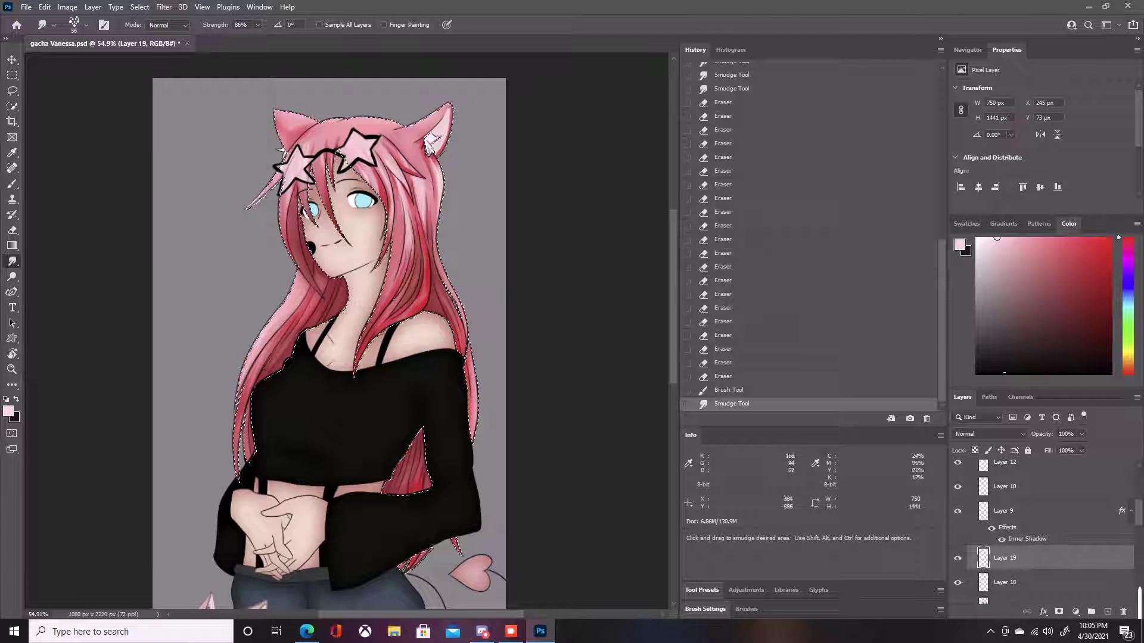
- Brush a pale pink highlight on the hair strand beside the right sleeve and smudge it into the hair
key(b)
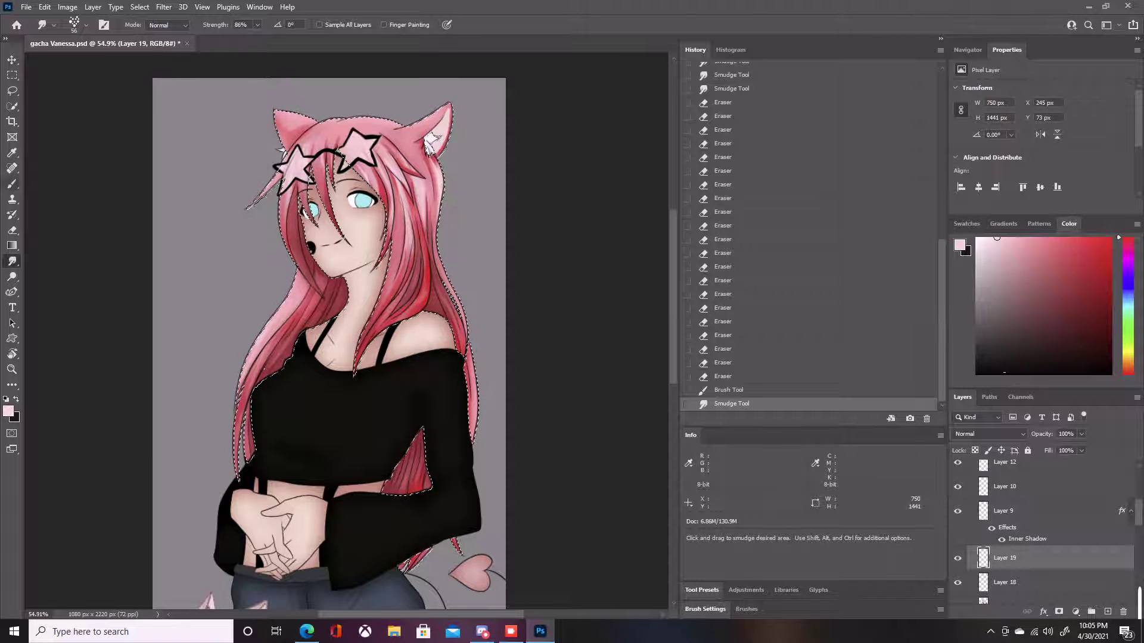
mouse_move(478, 396)
mouse_down()
mouse_move(473, 419)
mouse_move(471, 386)
mouse_move(474, 419)
mouse_up()
click(12, 261)
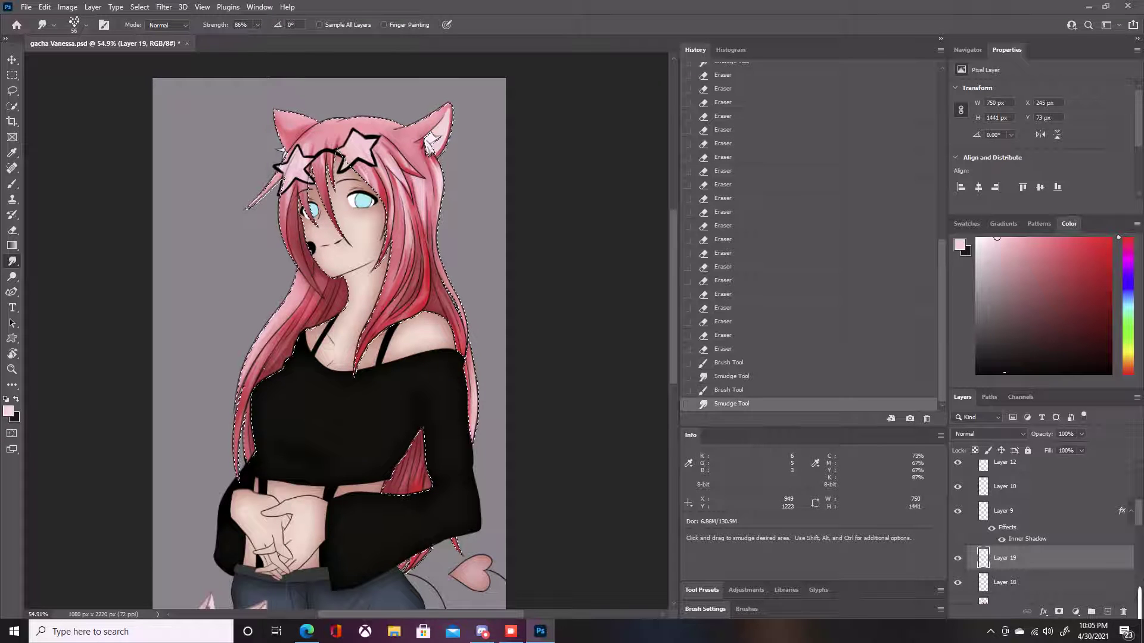